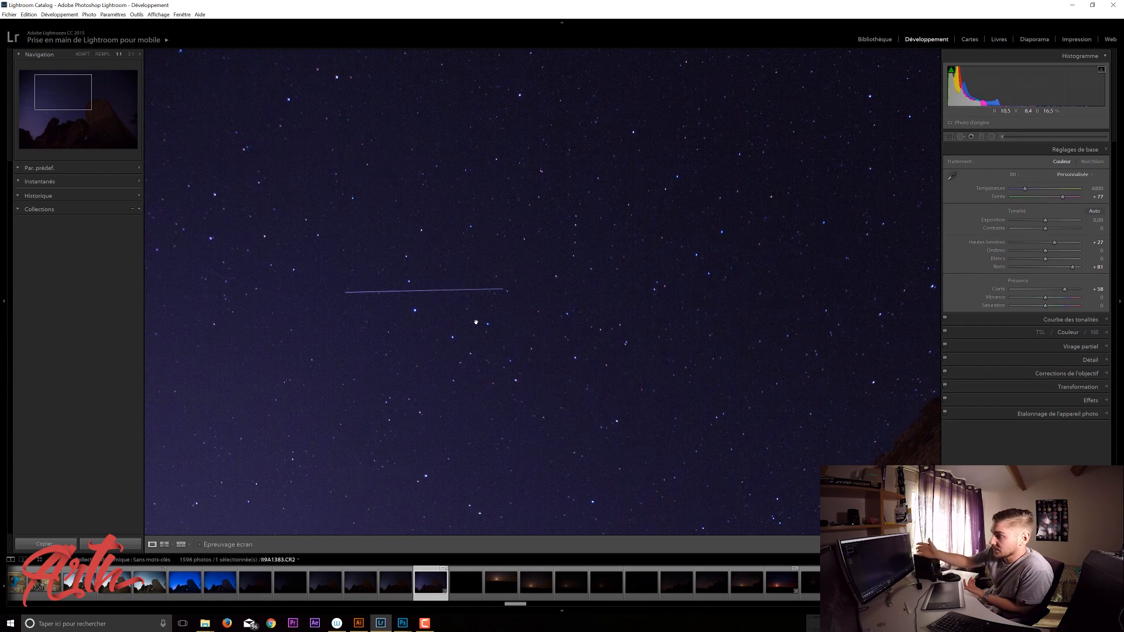
- Zoom out on the night castle photo, switch to Photoshop and compare the chateau filante.psd composite with its sky hidden and shown
{"action": "left_click", "coordinate": [507, 308]}
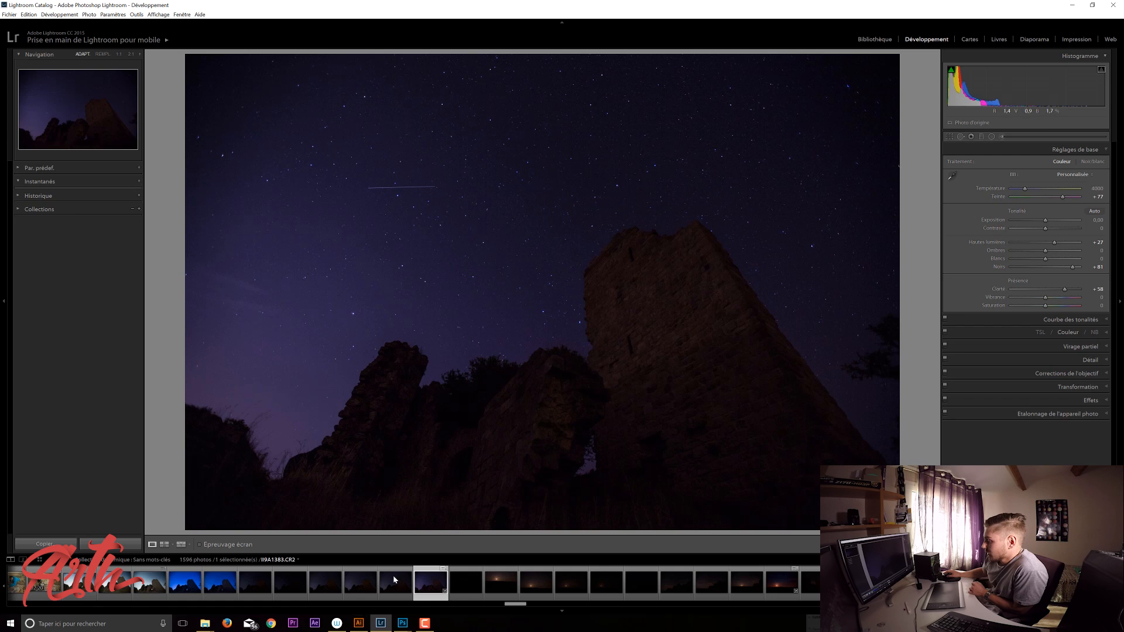
{"action": "left_click", "coordinate": [363, 597]}
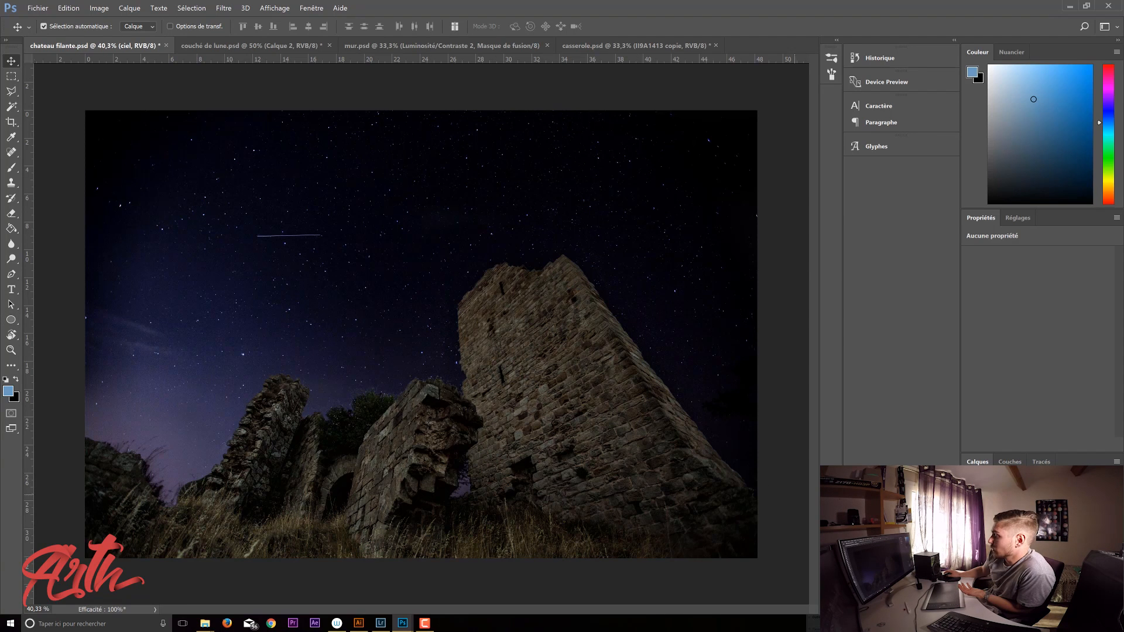
{"action": "left_click", "coordinate": [969, 538]}
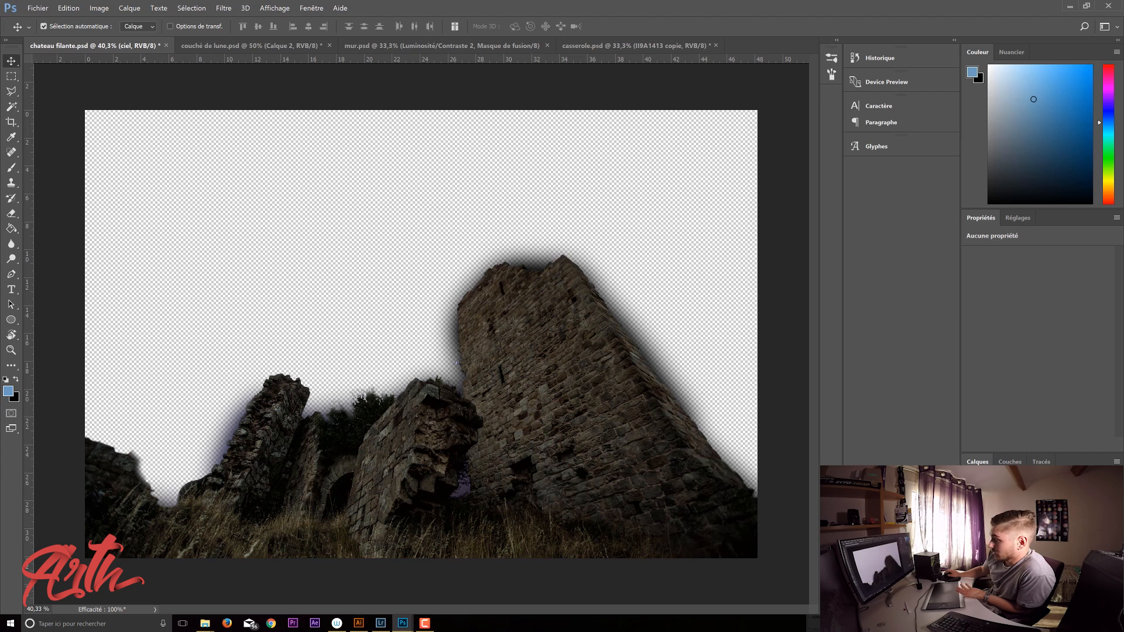
{"action": "left_click", "coordinate": [969, 538]}
{"action": "left_click", "coordinate": [969, 538]}
{"action": "left_click", "coordinate": [969, 539]}
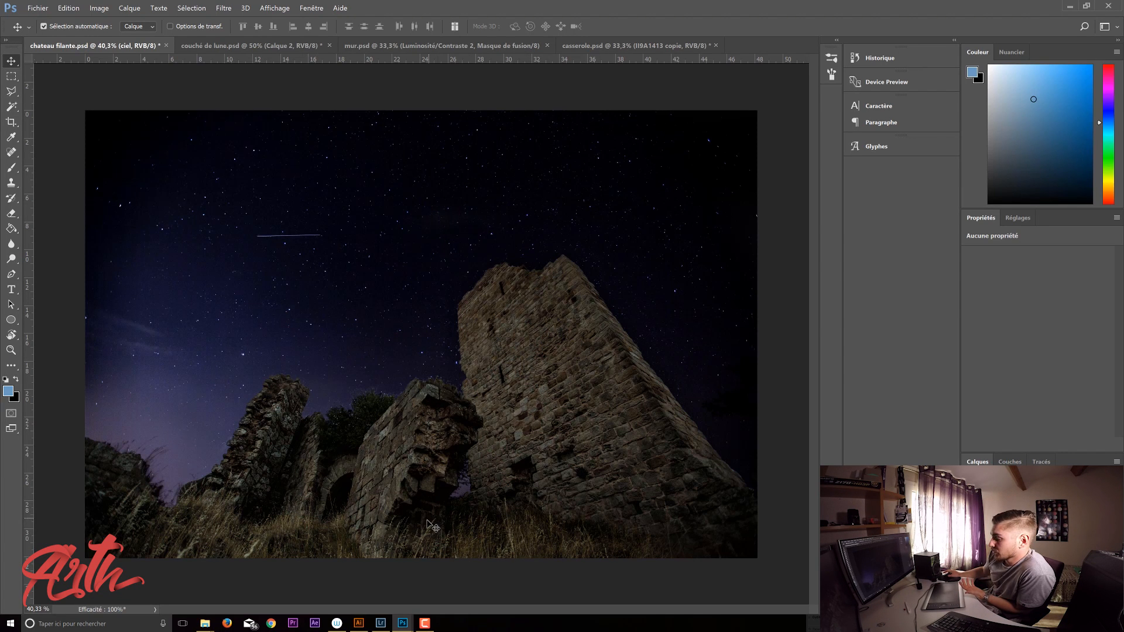
- Switch to Lightroom and view the daylight castle photo II9A1373.CR2
{"action": "left_click", "coordinate": [381, 623]}
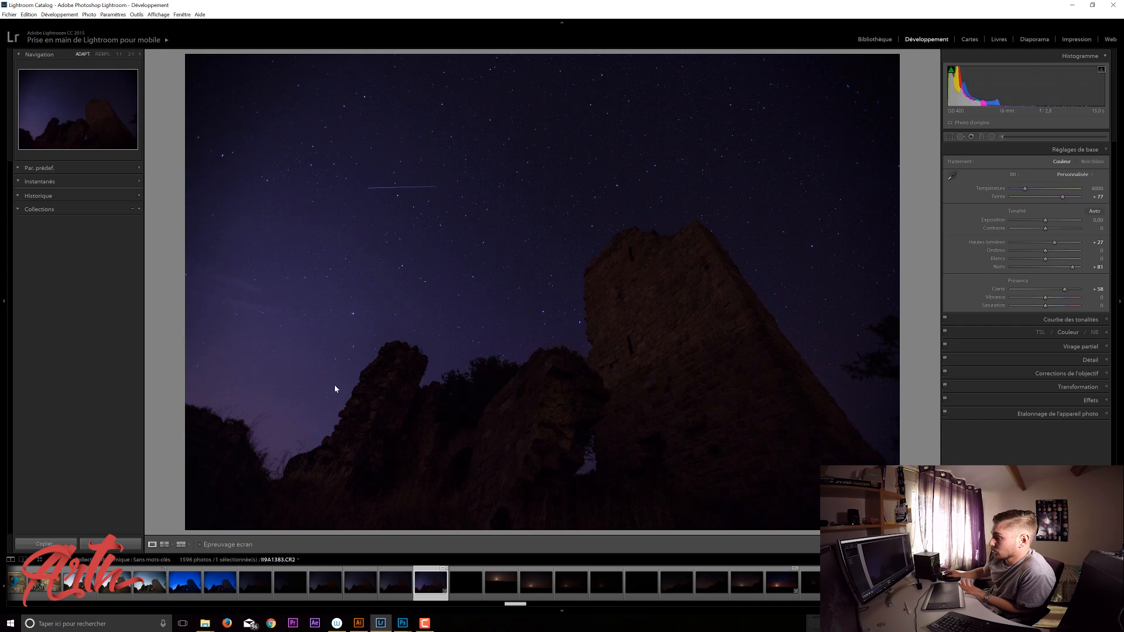
{"action": "left_click", "coordinate": [156, 599]}
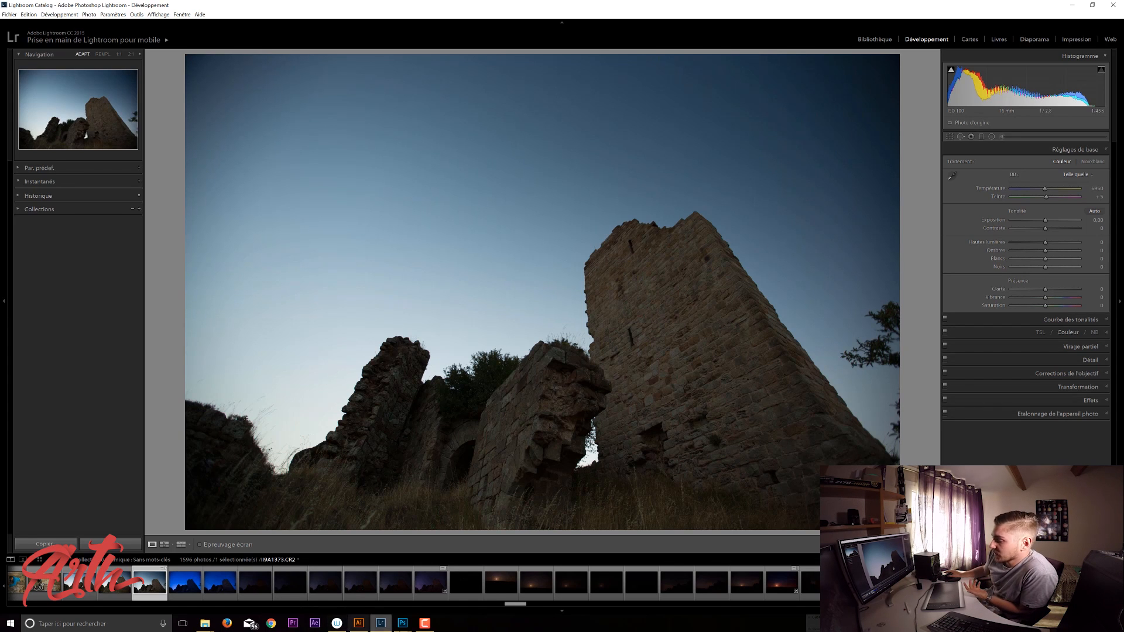
- Switch to Photoshop and toggle the sky's visibility in chateau filante.psd to compare the castle cutout with the full composite
{"action": "left_click", "coordinate": [403, 624]}
{"action": "left_click", "coordinate": [383, 595]}
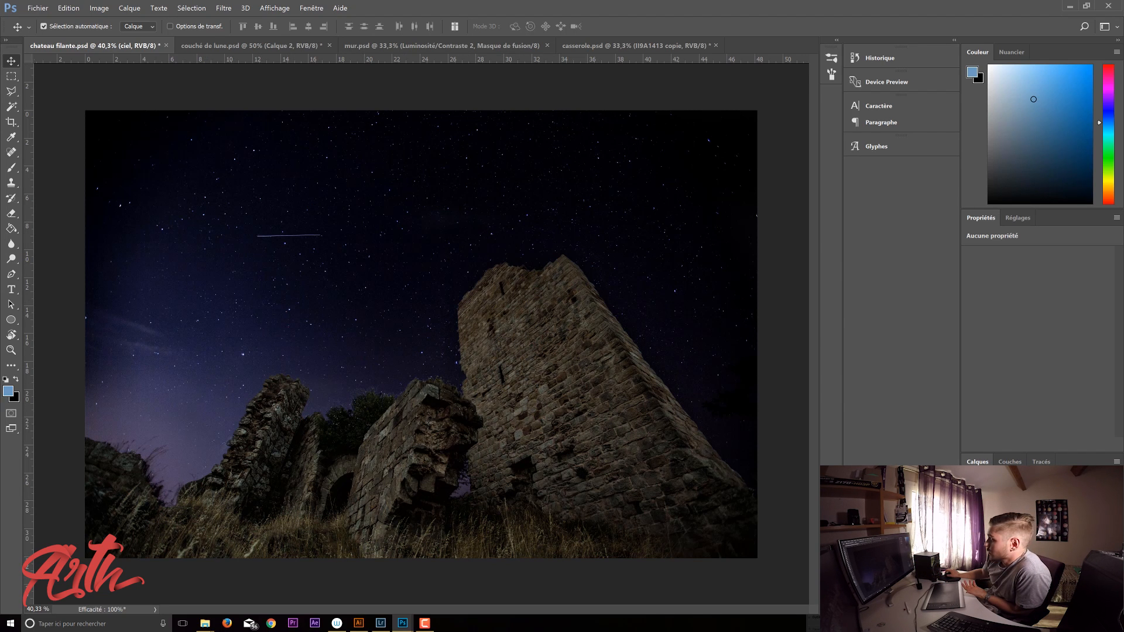
{"action": "left_click", "coordinate": [970, 553]}
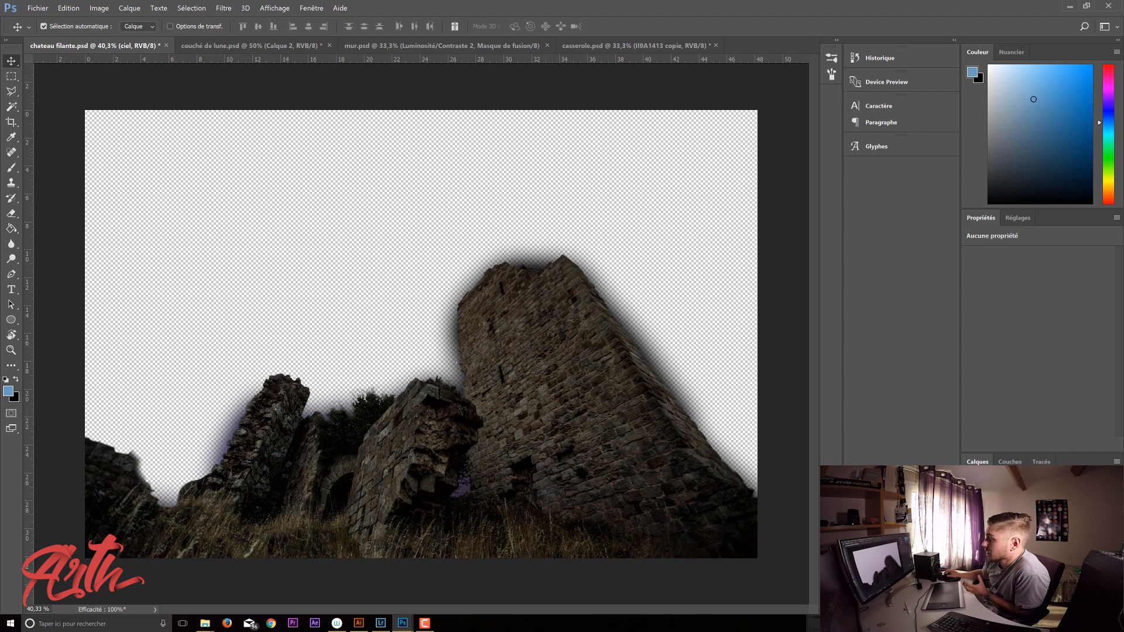
{"action": "left_click", "coordinate": [970, 557]}
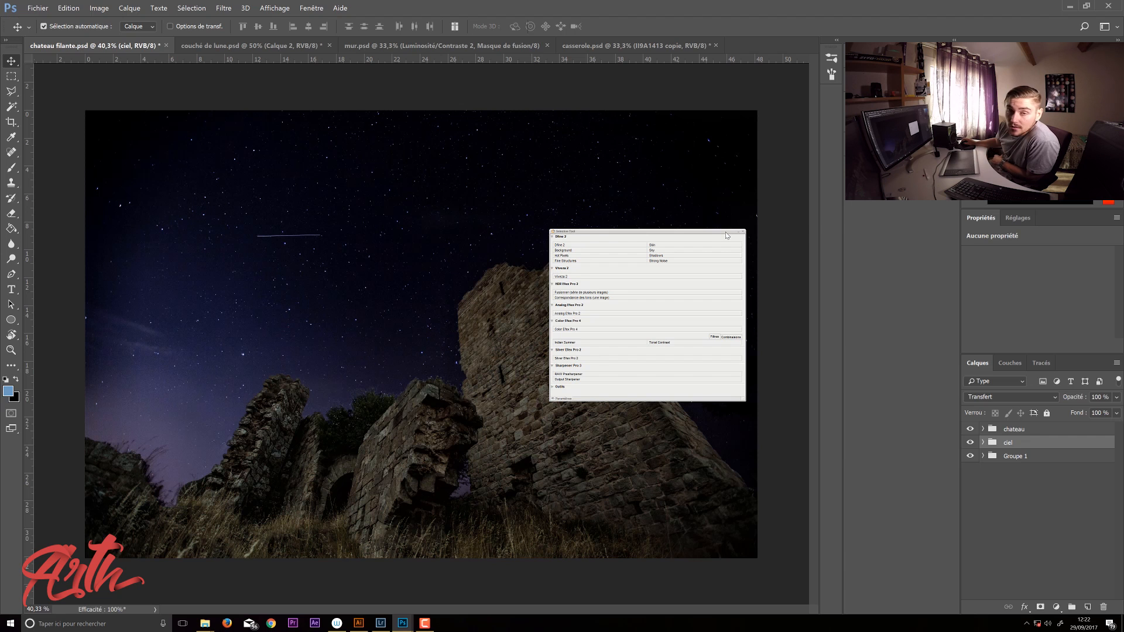
- Move the floating filter palette off the canvas and inspect the stars around the shooting star up close
{"action": "left_click_drag", "start_coordinate": [726, 235], "coordinate": [0, 243]}
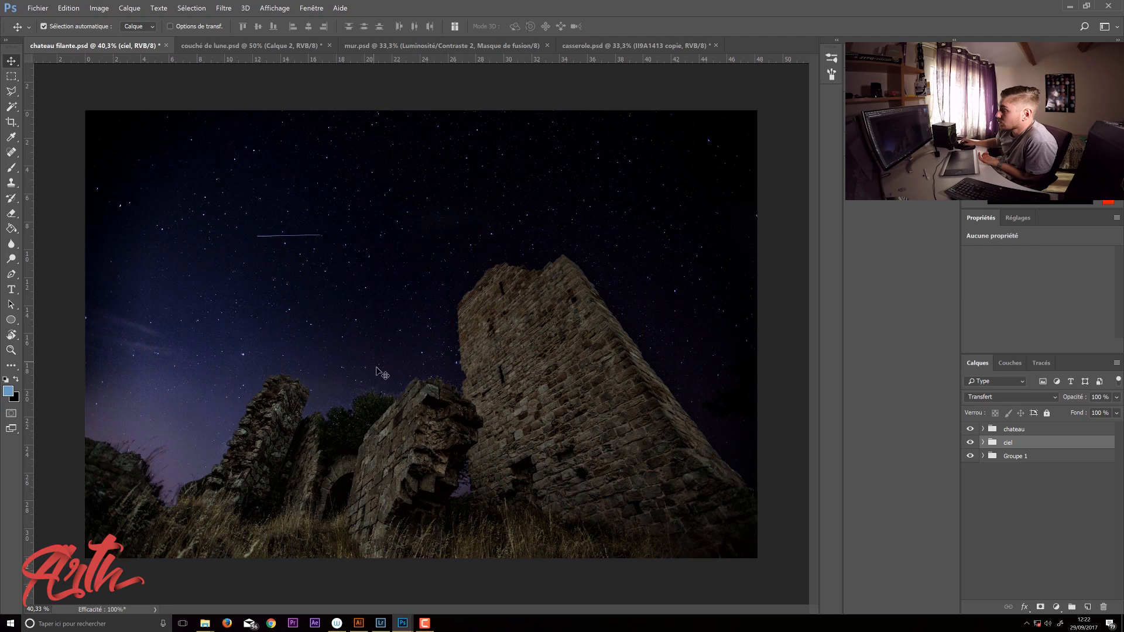
{"action": "scroll", "coordinate": [427, 269], "scroll_direction": "up", "scroll_amount": 3}
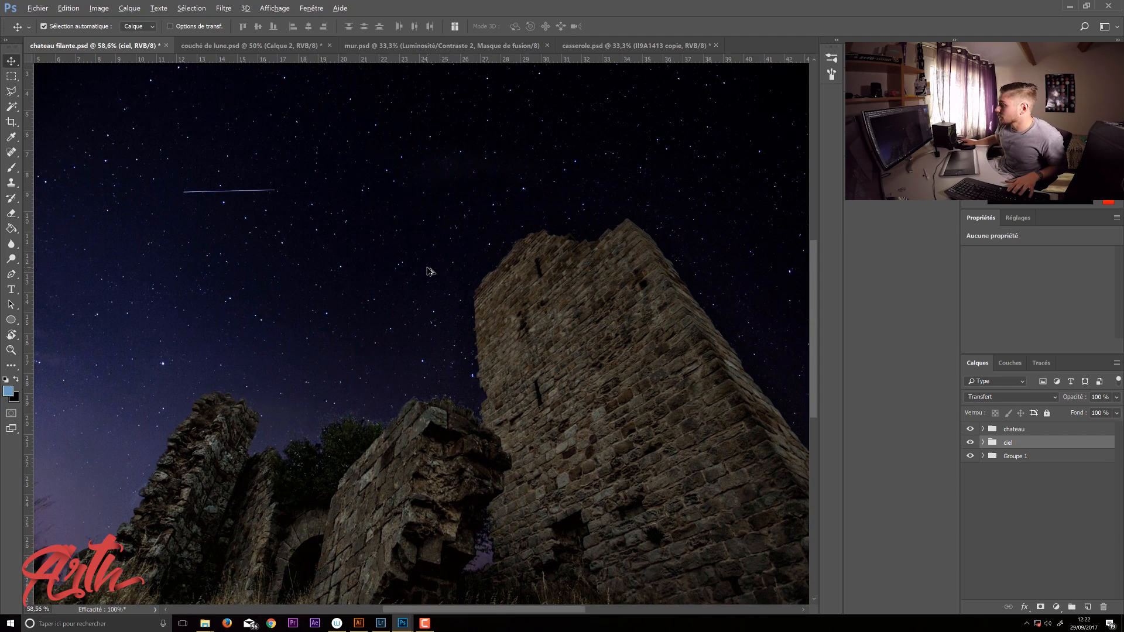
{"action": "scroll", "coordinate": [421, 292], "scroll_direction": "up", "scroll_amount": 2}
{"action": "scroll", "coordinate": [489, 448], "scroll_direction": "up", "scroll_amount": 2}
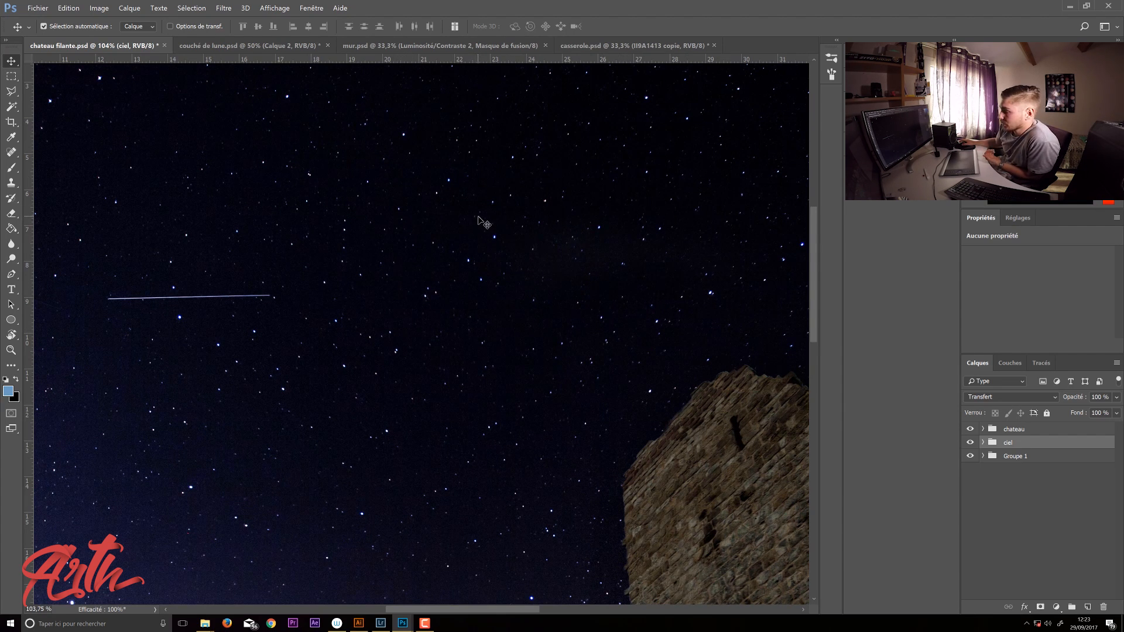
{"action": "scroll", "coordinate": [431, 279], "scroll_direction": "down", "scroll_amount": 3}
{"action": "scroll", "coordinate": [432, 279], "scroll_direction": "down", "scroll_amount": 1}
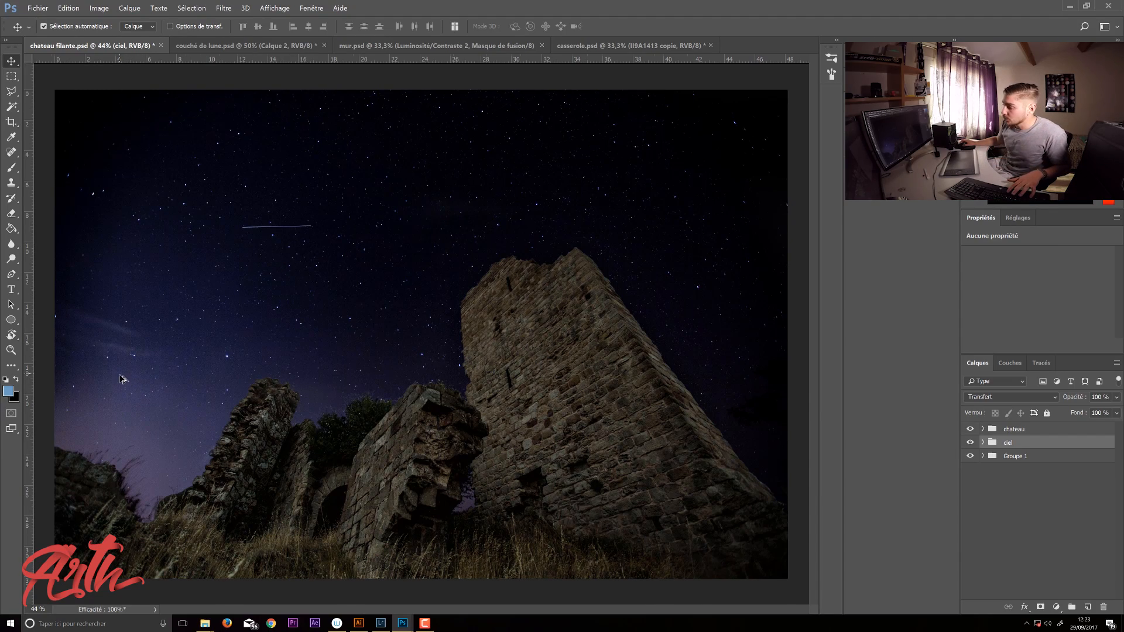
- Examine the sky above the ruins and beside the tower at close range, finishing with the whole image in view
{"action": "scroll", "coordinate": [122, 379], "scroll_direction": "up", "scroll_amount": 8}
{"action": "left_click_drag", "start_coordinate": [95, 369], "coordinate": [597, 404]}
{"action": "left_click_drag", "start_coordinate": [362, 534], "coordinate": [356, 269]}
{"action": "left_click_drag", "start_coordinate": [562, 138], "coordinate": [285, 349]}
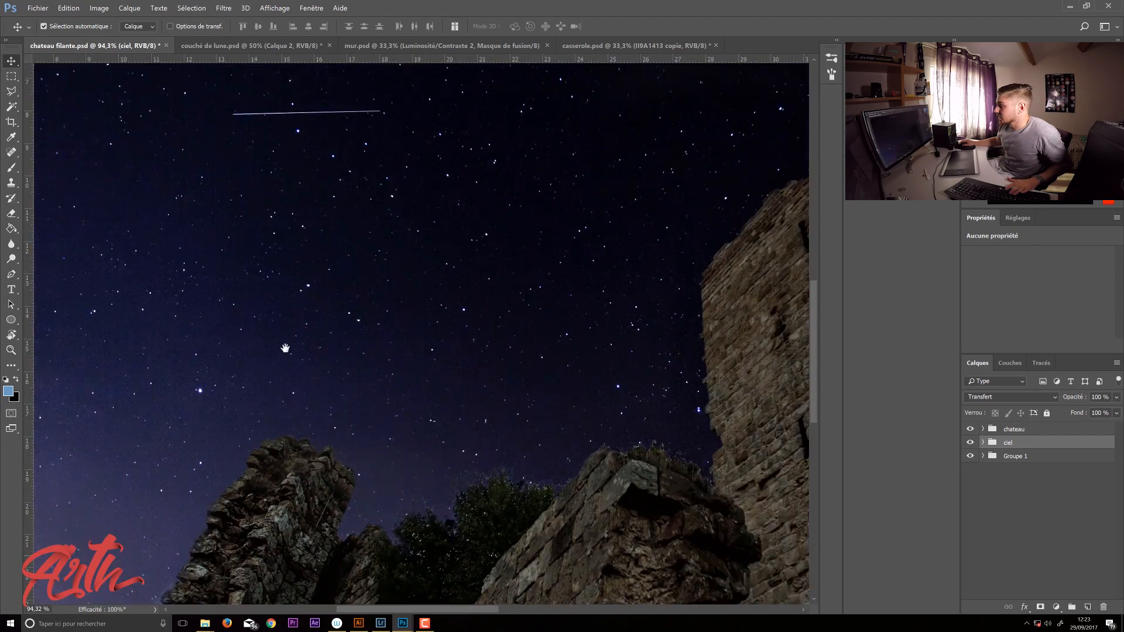
{"action": "left_click_drag", "start_coordinate": [565, 226], "coordinate": [502, 358]}
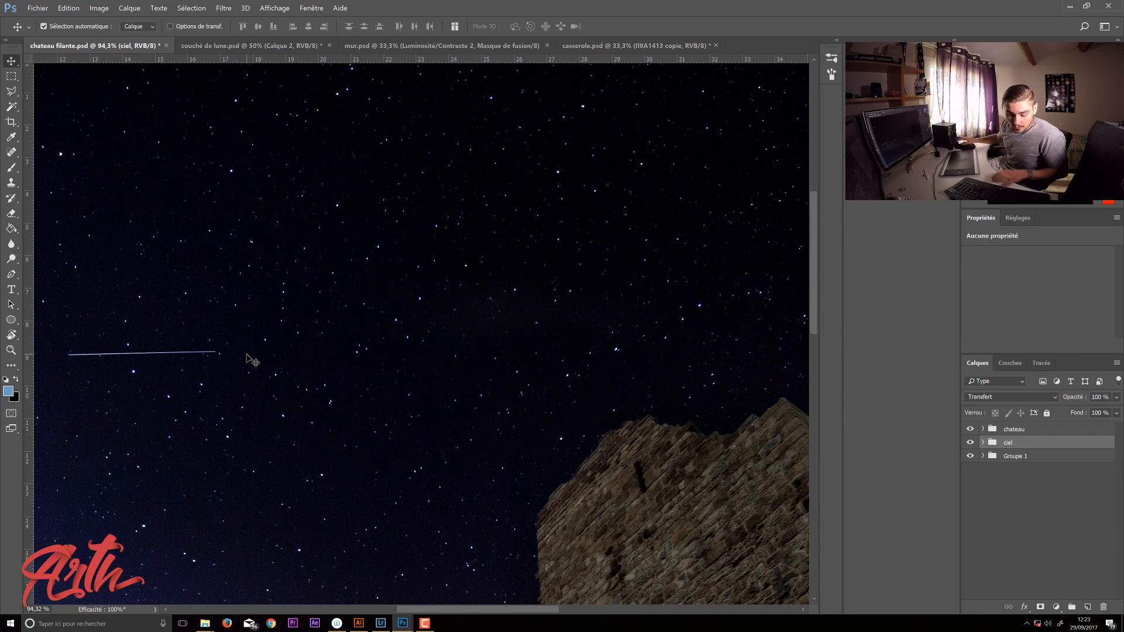
{"action": "scroll", "coordinate": [316, 296], "scroll_direction": "down", "scroll_amount": 7}
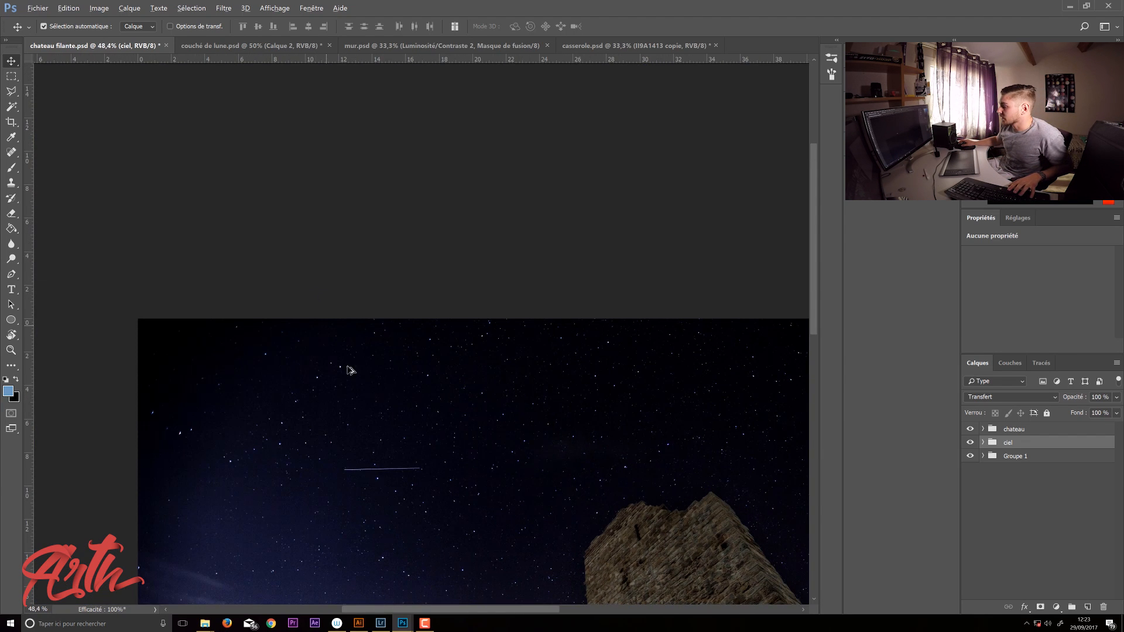
{"action": "scroll", "coordinate": [294, 265], "scroll_direction": "down", "scroll_amount": 2}
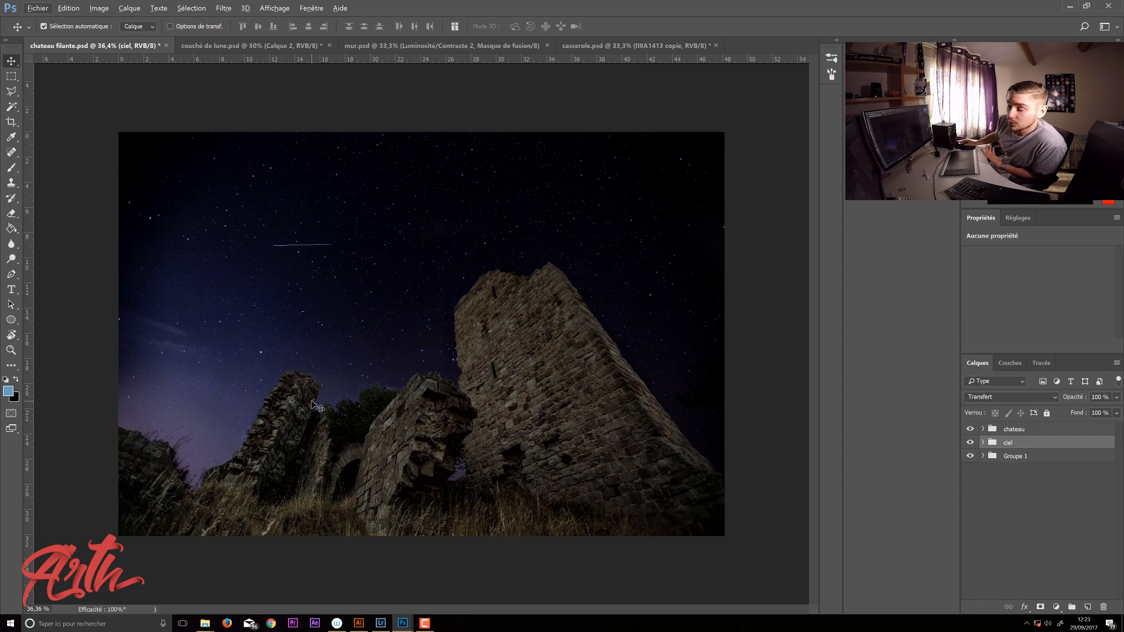
- Bring up couché de lune.psd, then switch to Lightroom and select the moonset source photo II9A1393.CR2 for developing
{"action": "left_click", "coordinate": [258, 47]}
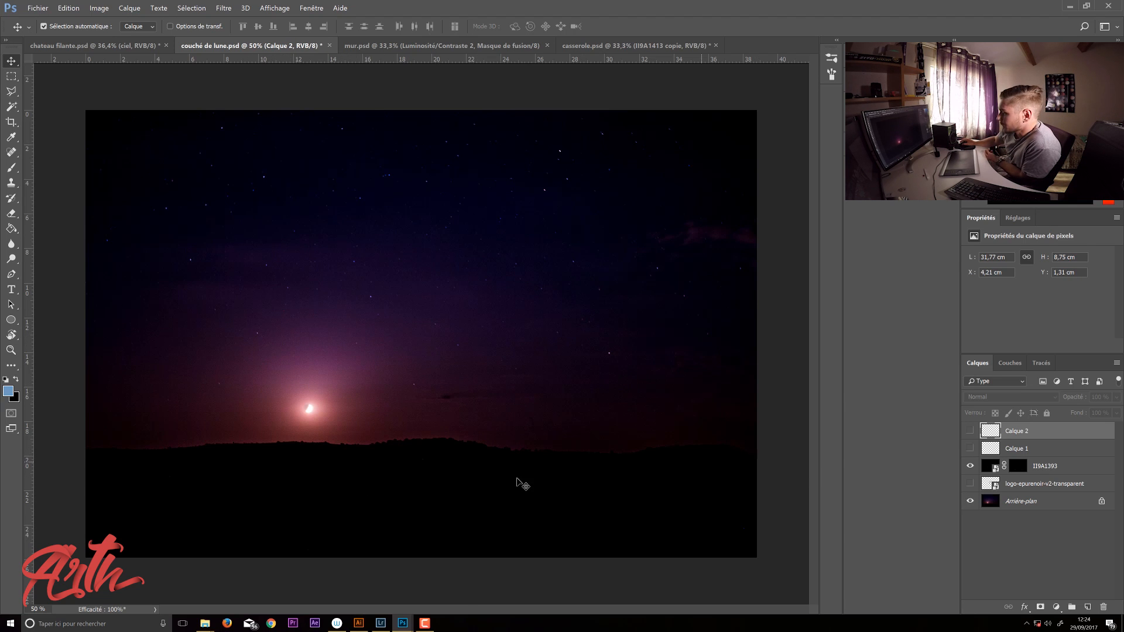
{"action": "left_click", "coordinate": [380, 623]}
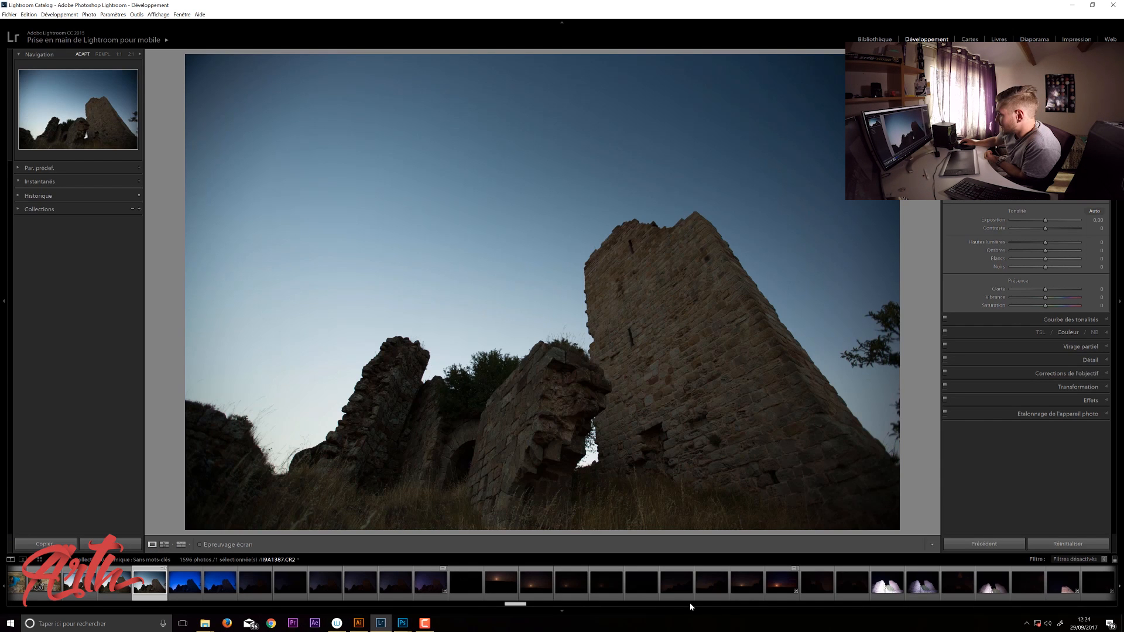
{"action": "left_click", "coordinate": [745, 597]}
{"action": "left_click", "coordinate": [782, 598]}
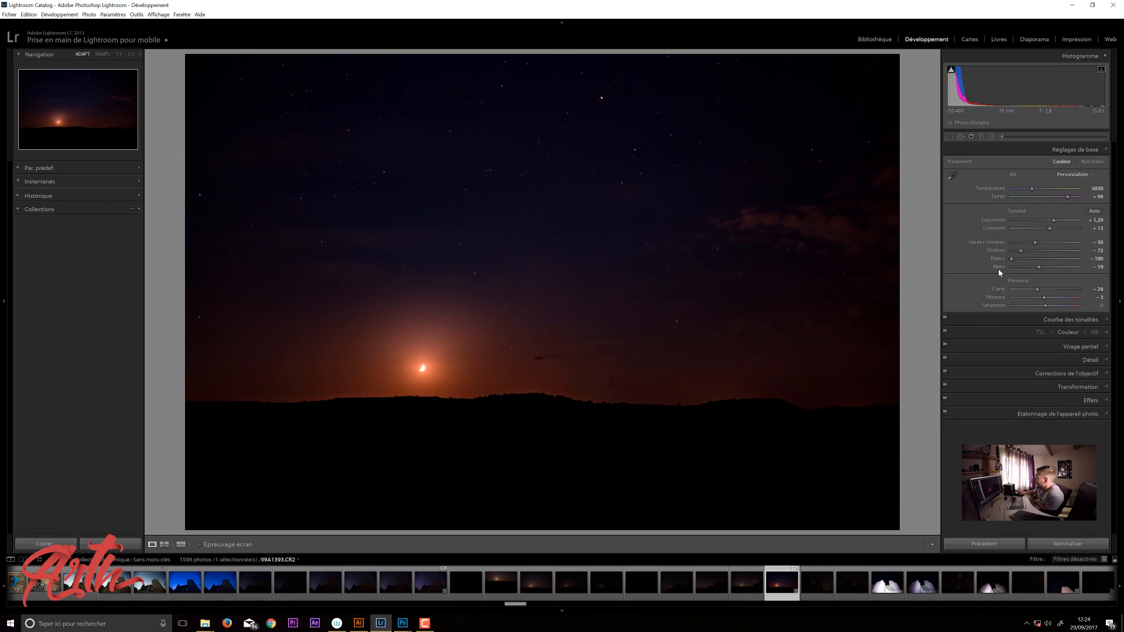
- Try the moonset photo's whites at +41 and return them to −100
{"action": "left_click_drag", "start_coordinate": [1012, 259], "coordinate": [1058, 259]}
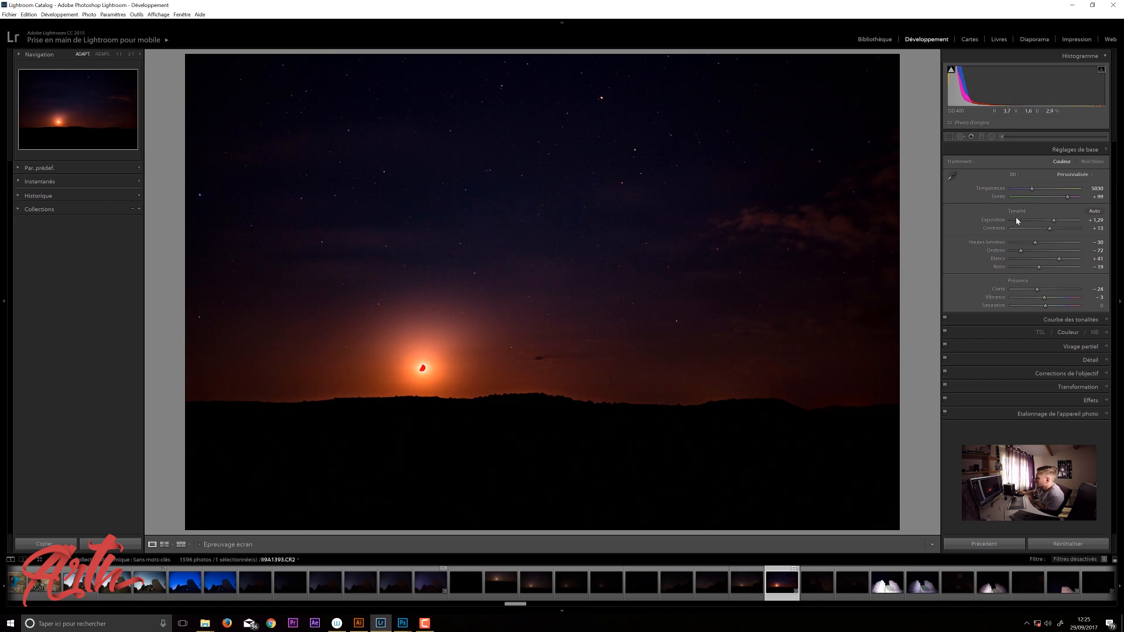
{"action": "left_click_drag", "start_coordinate": [1059, 259], "coordinate": [982, 264]}
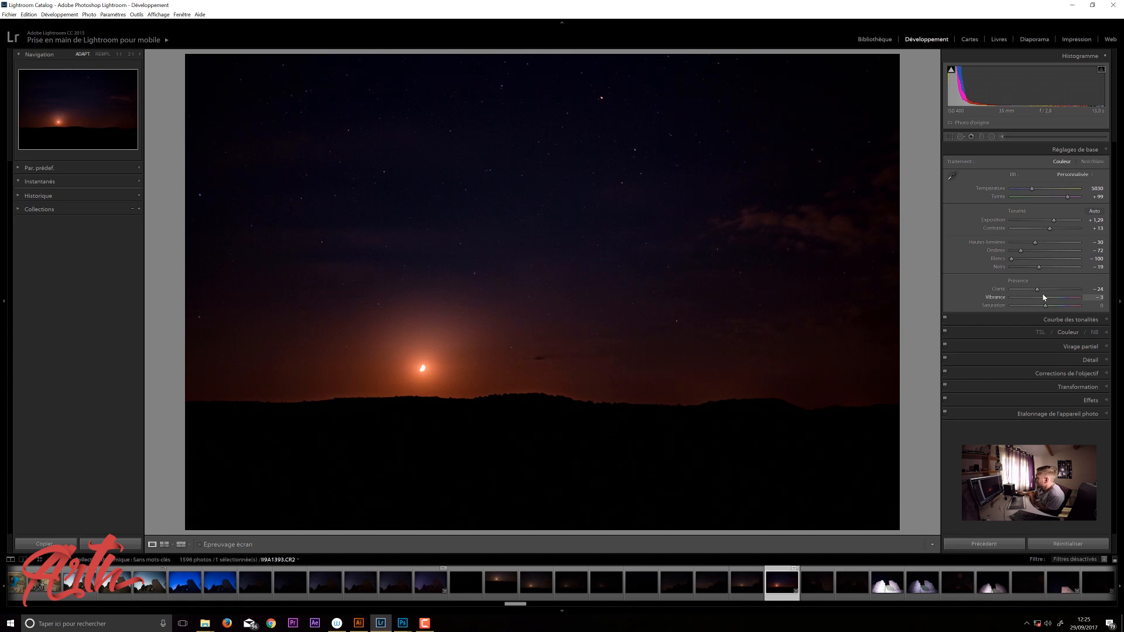
- Set the moonset photo's clarity to −27, its temperature to 4641 and its tint to +108
{"action": "left_click_drag", "start_coordinate": [1046, 290], "coordinate": [1052, 290]}
{"action": "left_click", "coordinate": [1037, 293]}
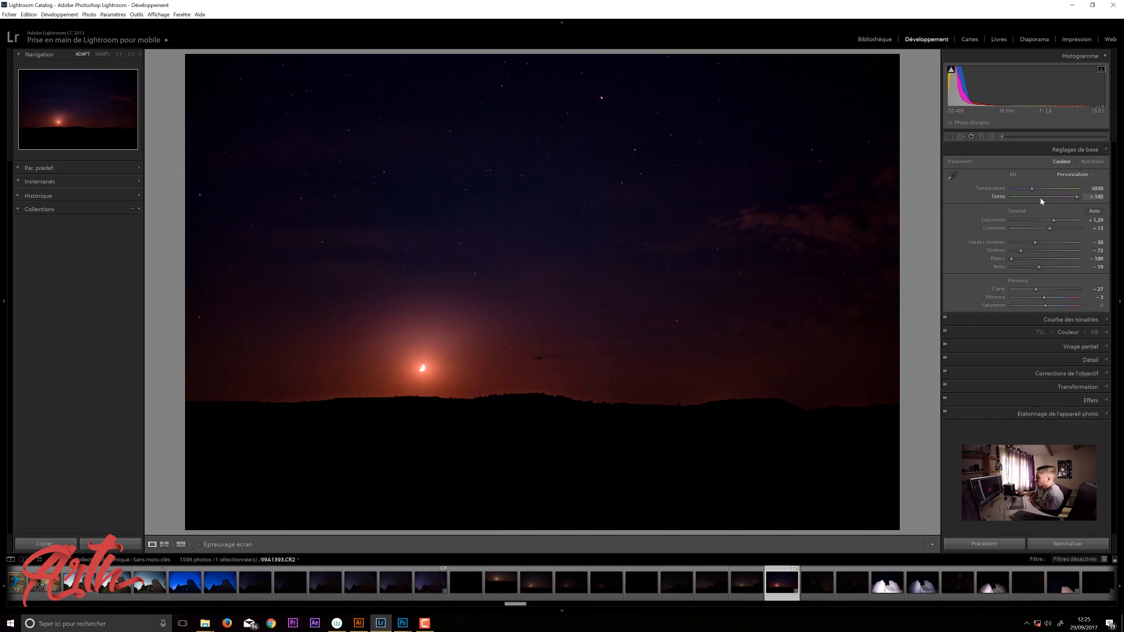
{"action": "mouse_move", "coordinate": [1041, 199]}
{"action": "left_mouse_down"}
{"action": "mouse_move", "coordinate": [1031, 198]}
{"action": "mouse_move", "coordinate": [1049, 197]}
{"action": "left_mouse_up"}
{"action": "left_click_drag", "start_coordinate": [1027, 188], "coordinate": [1031, 190]}
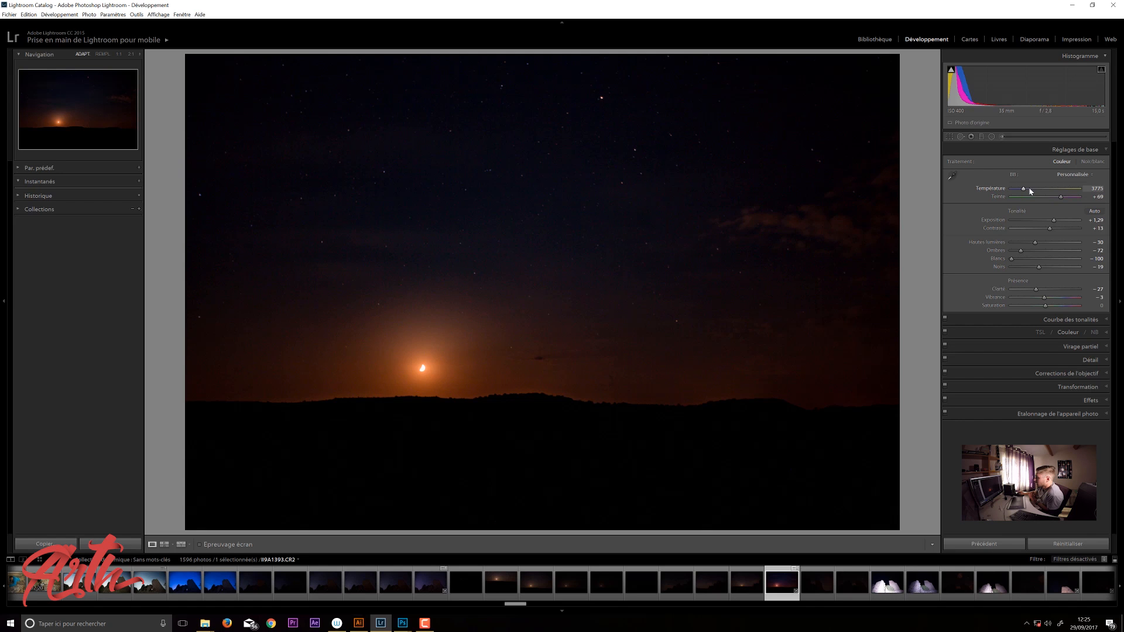
{"action": "left_click_drag", "start_coordinate": [1030, 191], "coordinate": [1070, 199]}
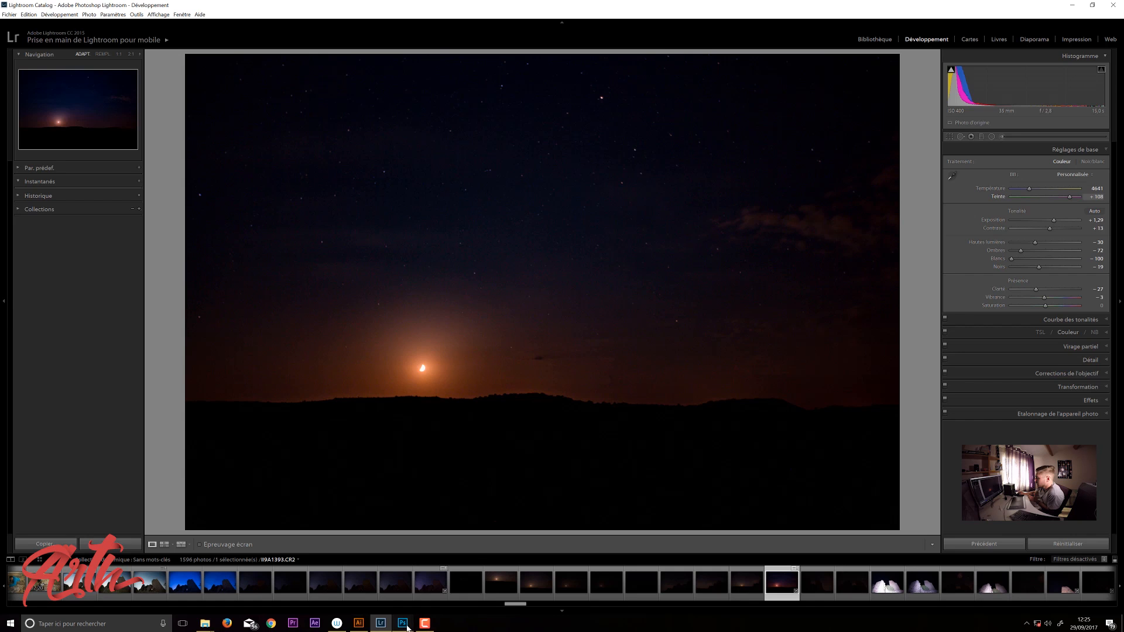
- Switch to Photoshop and compare the moon in couché de lune.psd up close with the II9A1393 layer hidden and shown
{"action": "left_click", "coordinate": [382, 610]}
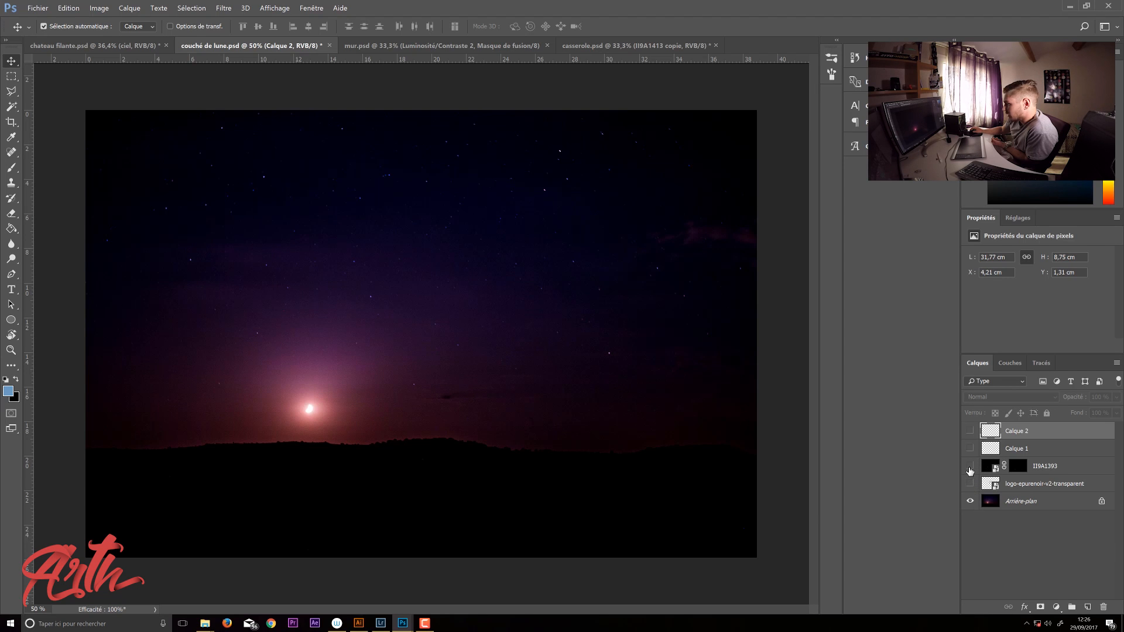
{"action": "left_click", "coordinate": [970, 468]}
{"action": "left_click", "coordinate": [969, 468]}
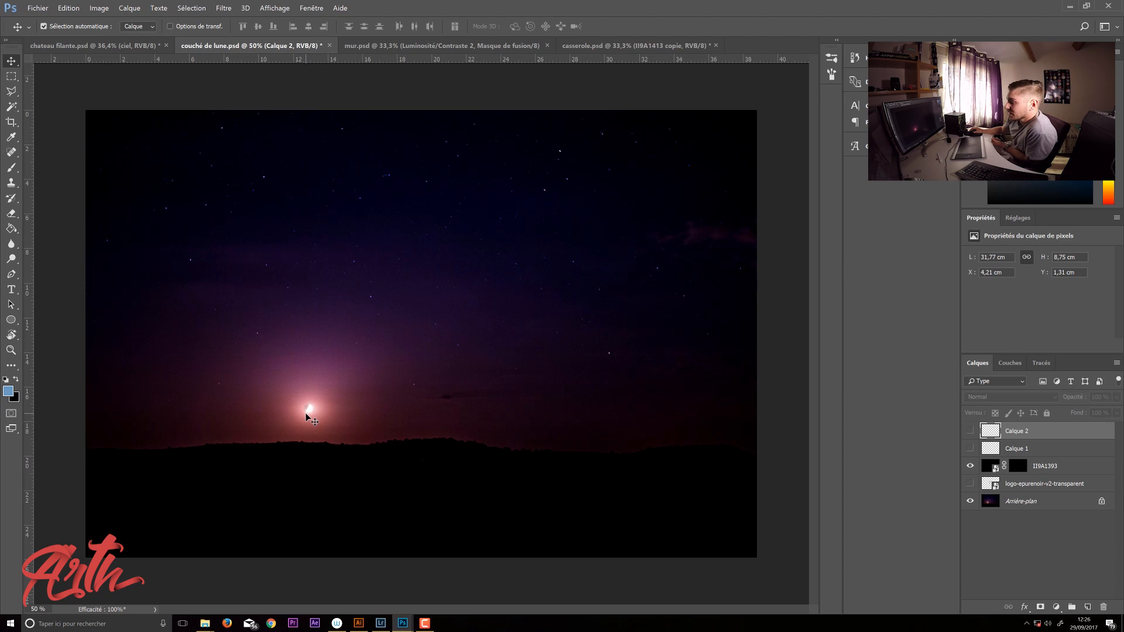
{"action": "scroll", "coordinate": [304, 412], "scroll_direction": "up", "scroll_amount": 3}
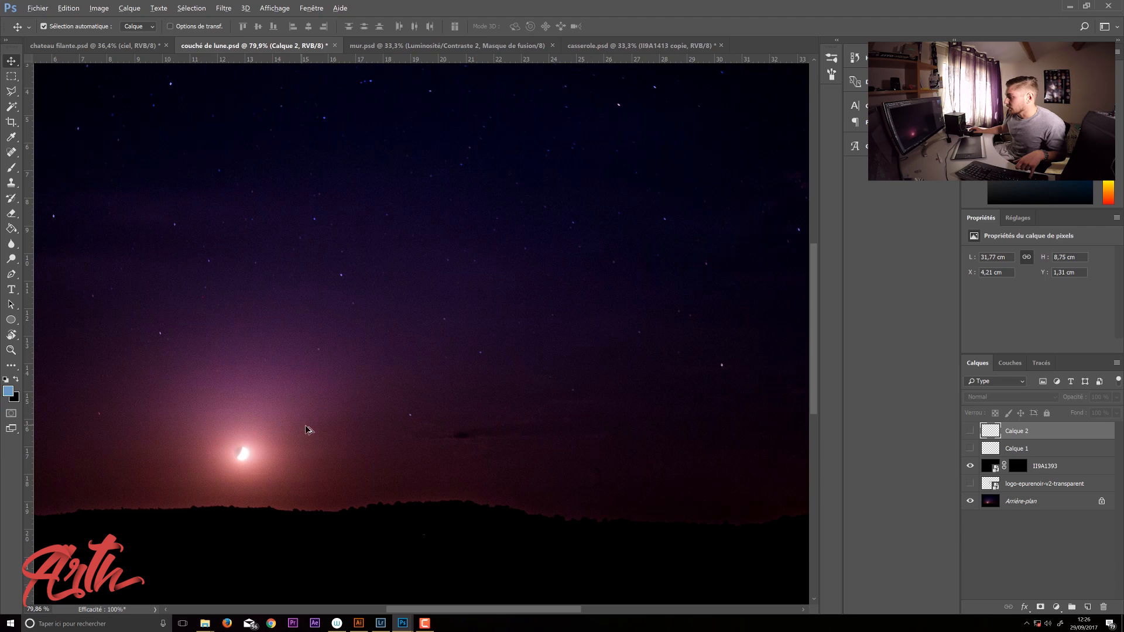
{"action": "left_click", "coordinate": [972, 467]}
{"action": "left_click", "coordinate": [972, 467]}
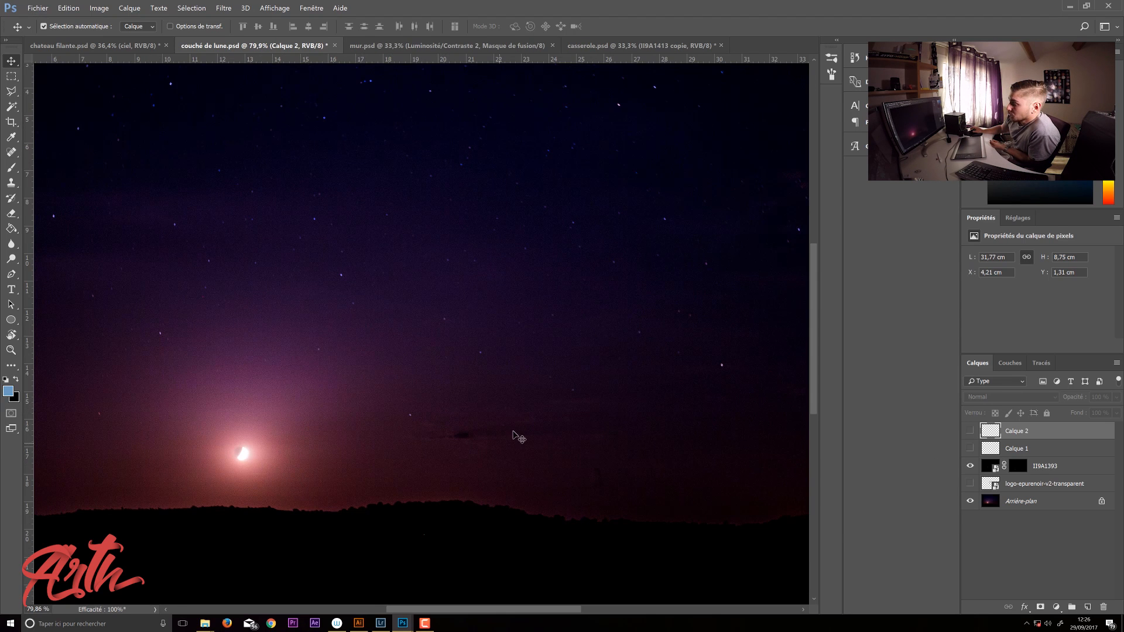
{"action": "scroll", "coordinate": [217, 436], "scroll_direction": "down", "scroll_amount": 2}
{"action": "scroll", "coordinate": [218, 436], "scroll_direction": "up", "scroll_amount": 1}
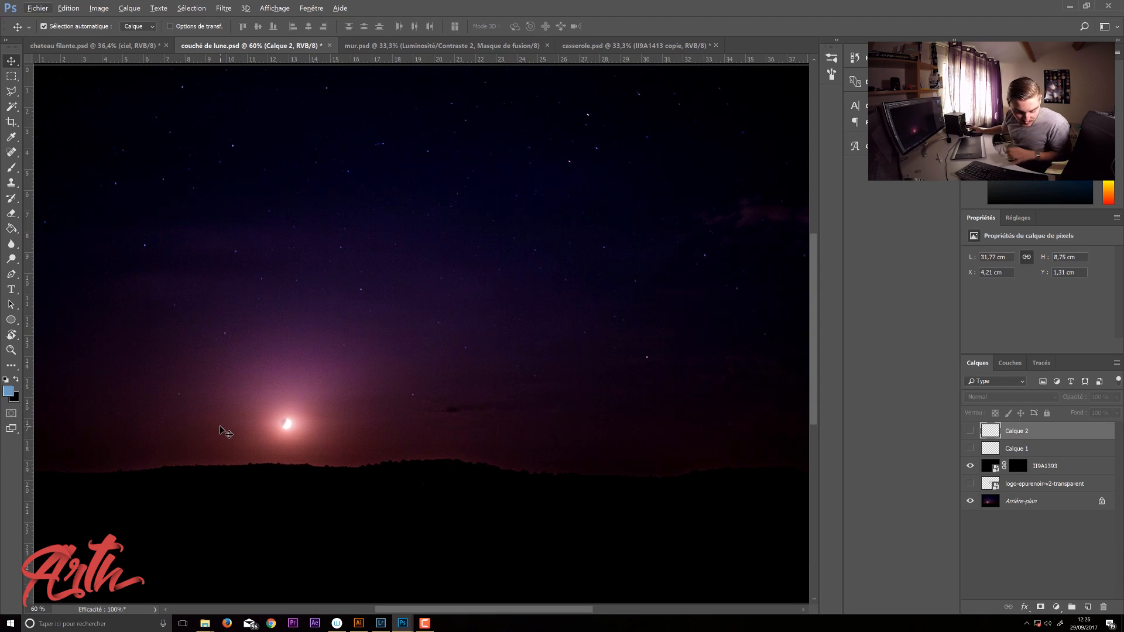
{"action": "scroll", "coordinate": [227, 428], "scroll_direction": "down", "scroll_amount": 1}
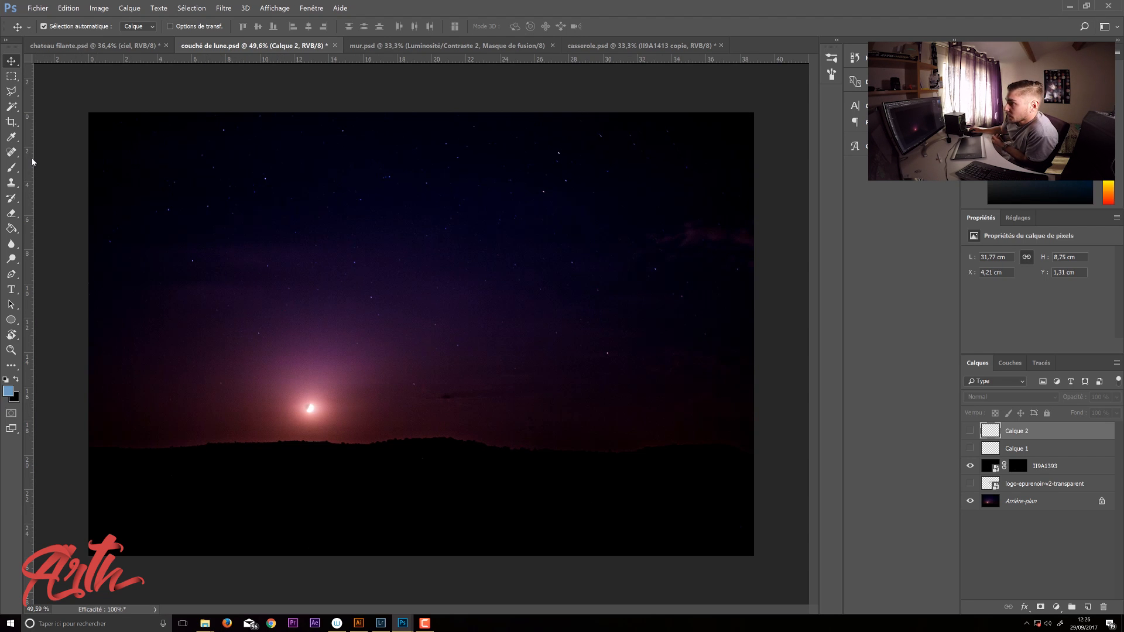
{"action": "left_click", "coordinate": [9, 122]}
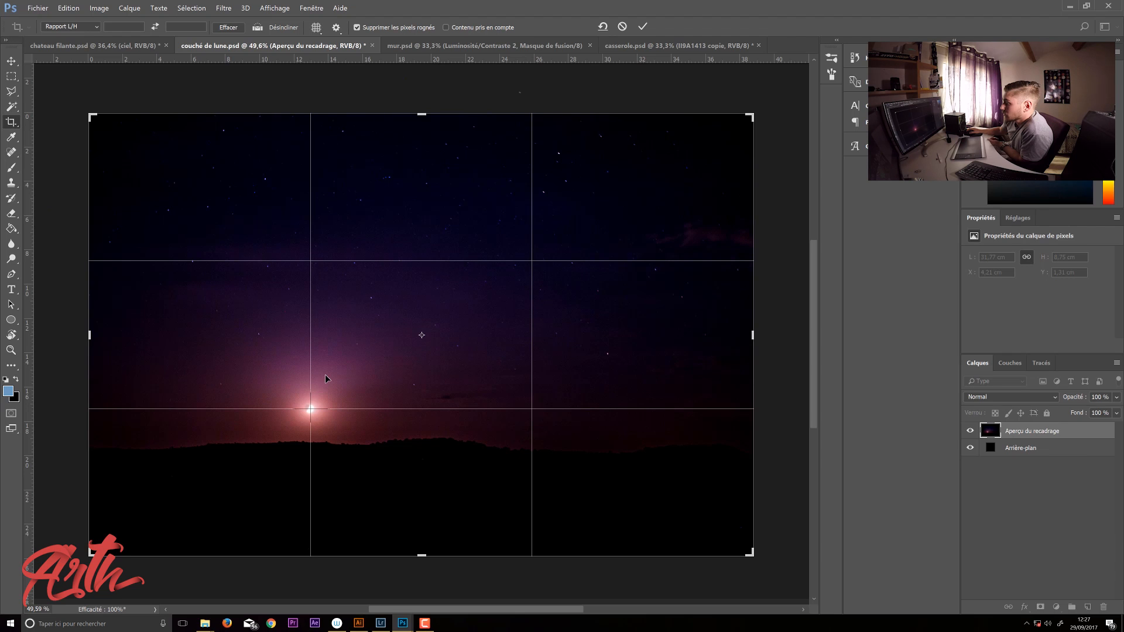
{"action": "left_click_drag", "start_coordinate": [353, 371], "coordinate": [424, 357]}
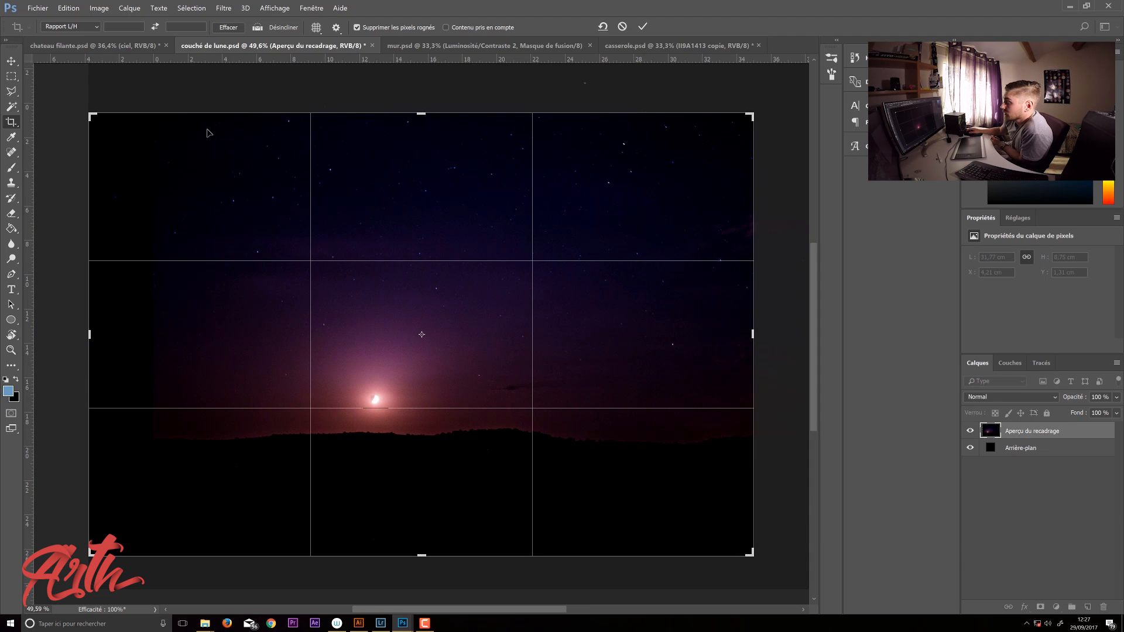
{"action": "left_click", "coordinate": [16, 66]}
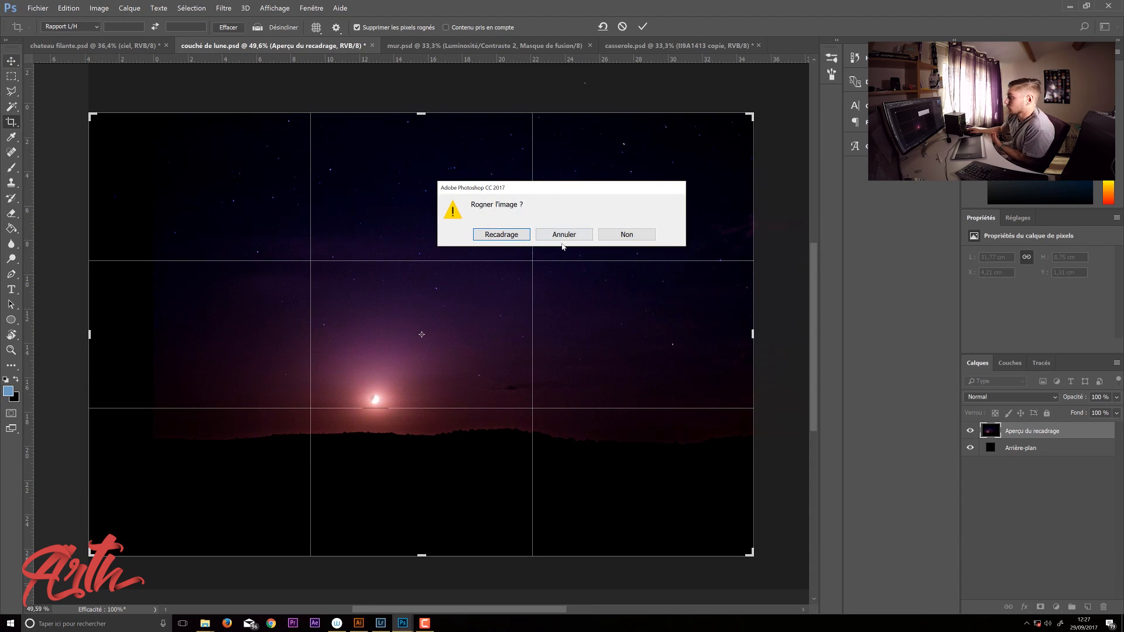
{"action": "left_click", "coordinate": [626, 234]}
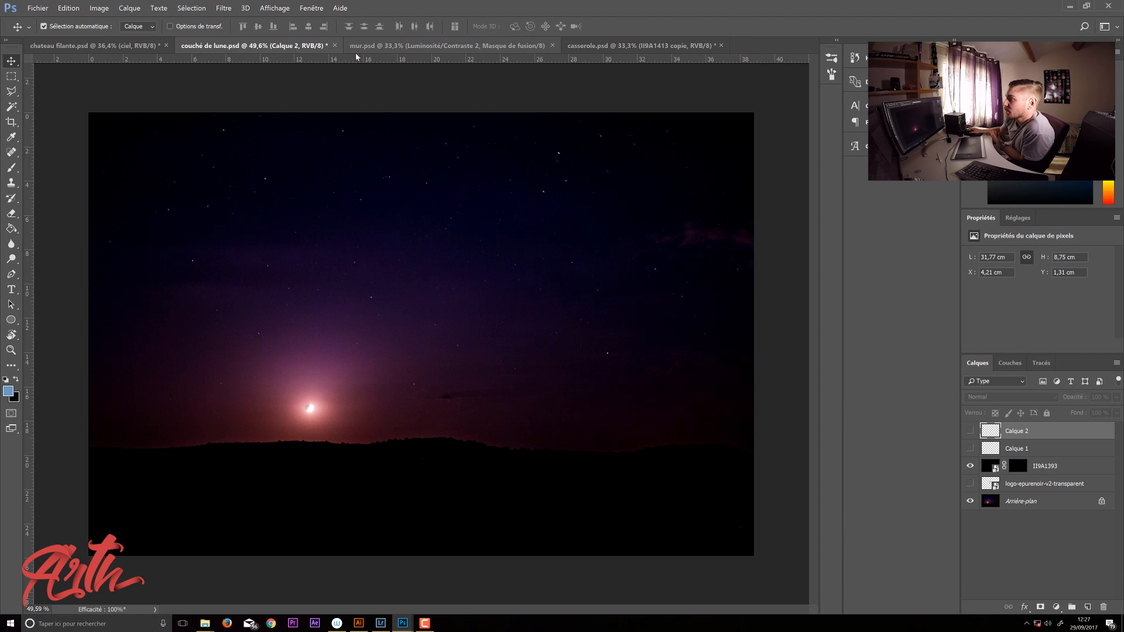
- In mur.psd, stamp the full visible layer stack into a new merged layer at the top
{"action": "left_click", "coordinate": [243, 332]}
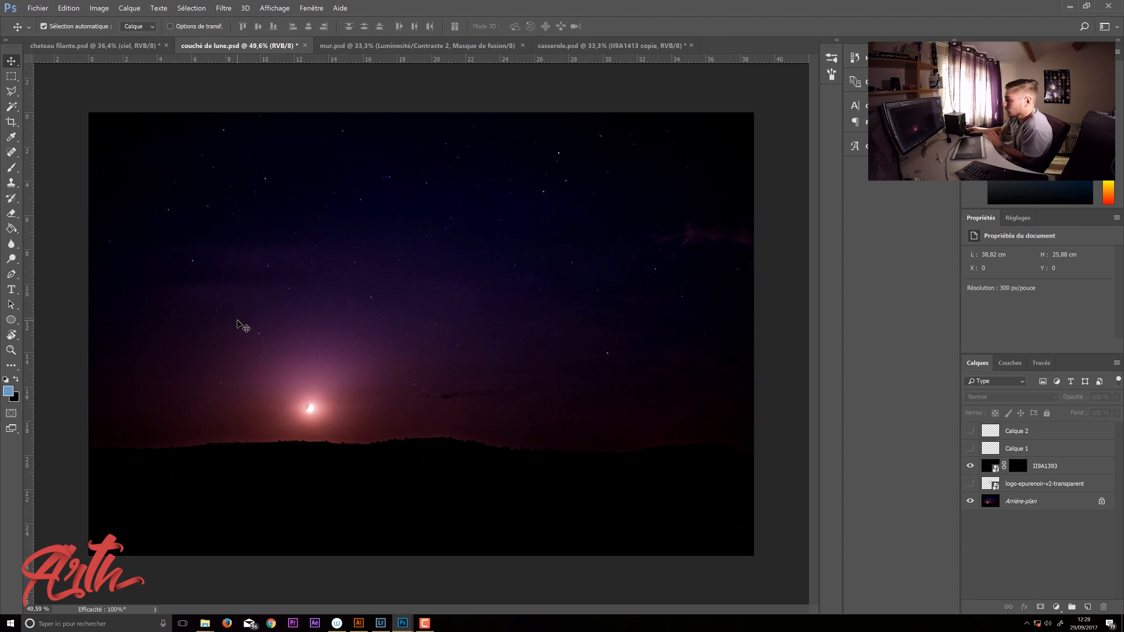
{"action": "left_click", "coordinate": [443, 49]}
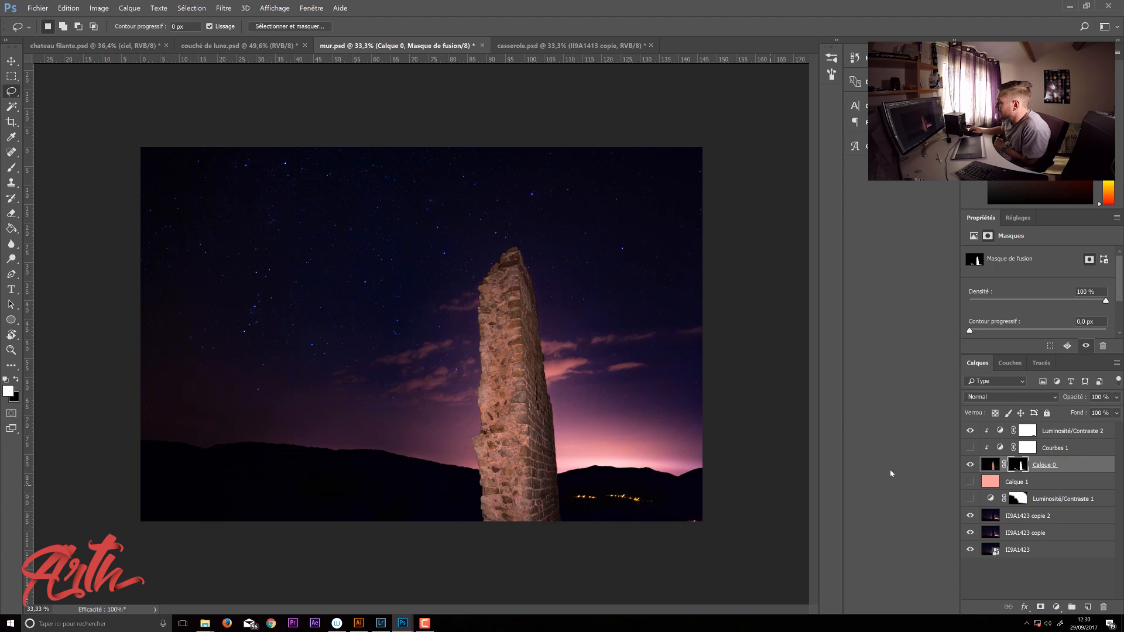
{"action": "left_click", "coordinate": [1067, 433]}
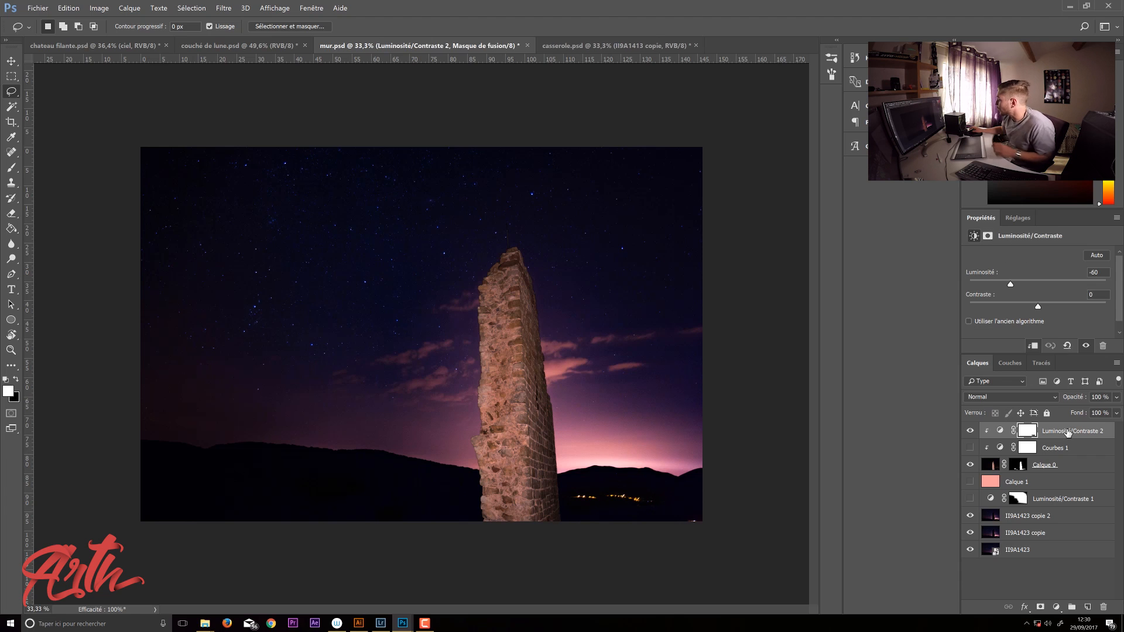
{"action": "left_click", "coordinate": [1047, 557], "text": "shift"}
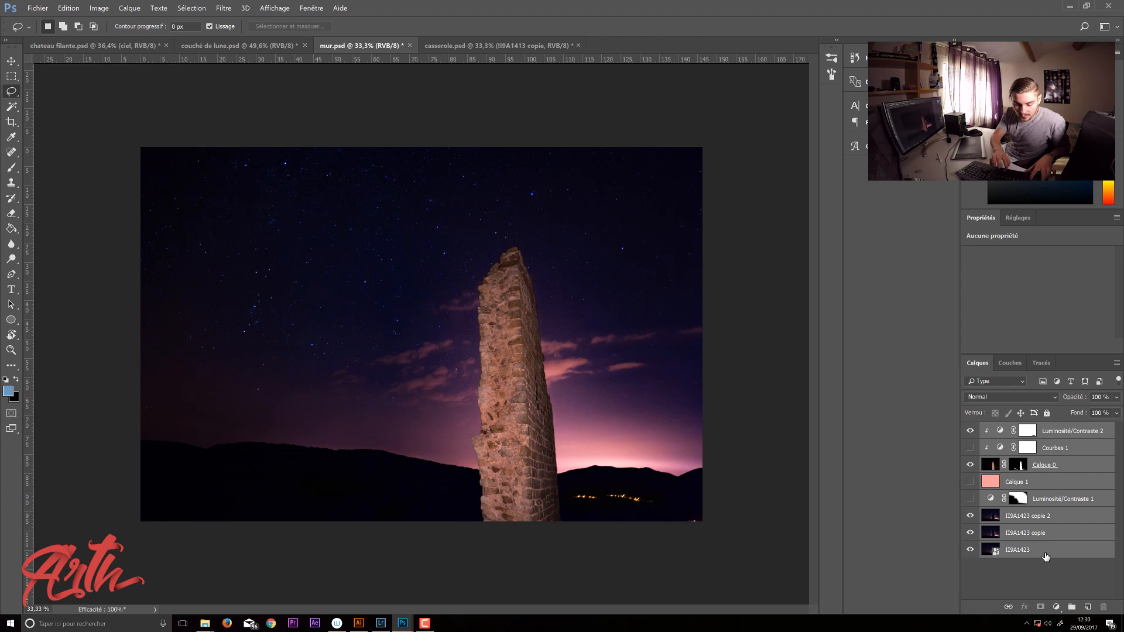
{"action": "key", "text": "ctrl+shift+alt+e"}
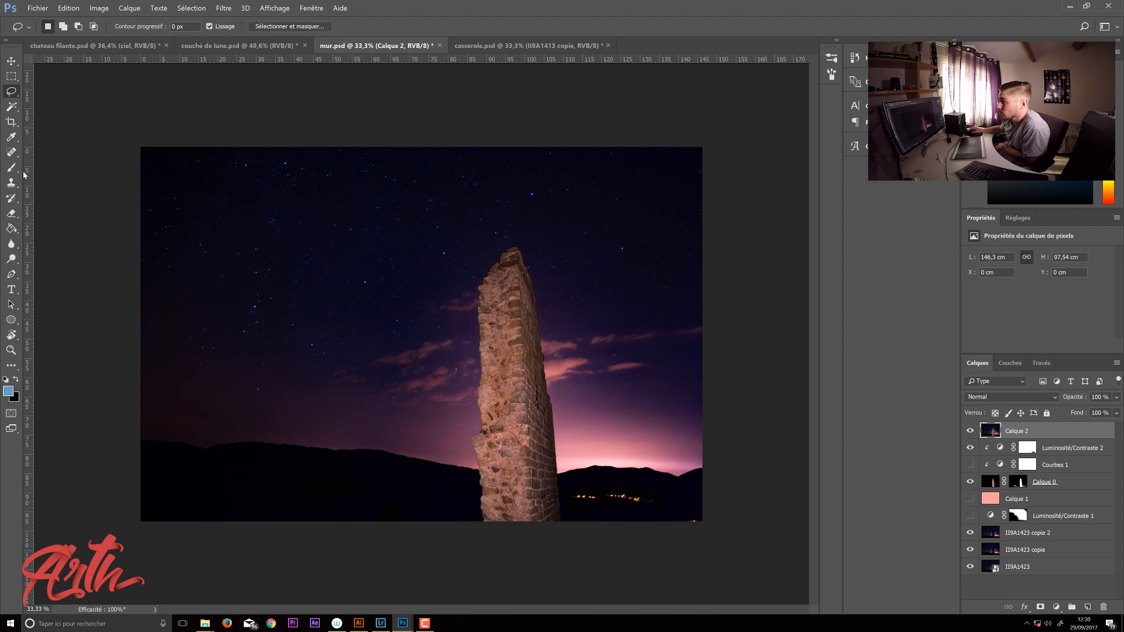
- Lasso the village lights beside the ruin, place a copy on the dark hillside across from them and clear the selection
{"action": "mouse_move", "coordinate": [684, 497]}
{"action": "left_mouse_down"}
{"action": "mouse_move", "coordinate": [626, 483]}
{"action": "mouse_move", "coordinate": [567, 489]}
{"action": "mouse_move", "coordinate": [598, 507]}
{"action": "mouse_move", "coordinate": [687, 498]}
{"action": "left_mouse_up"}
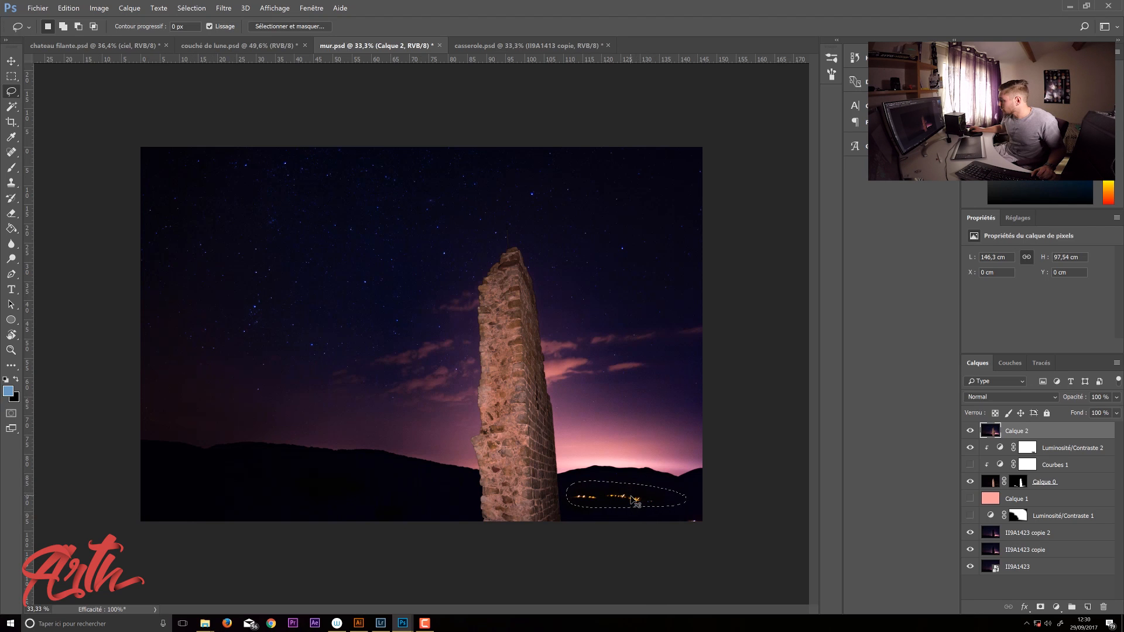
{"action": "mouse_move", "coordinate": [634, 499]}
{"action": "left_mouse_down"}
{"action": "mouse_move", "coordinate": [265, 489]}
{"action": "mouse_move", "coordinate": [277, 489]}
{"action": "left_mouse_up"}
{"action": "key", "text": "v"}
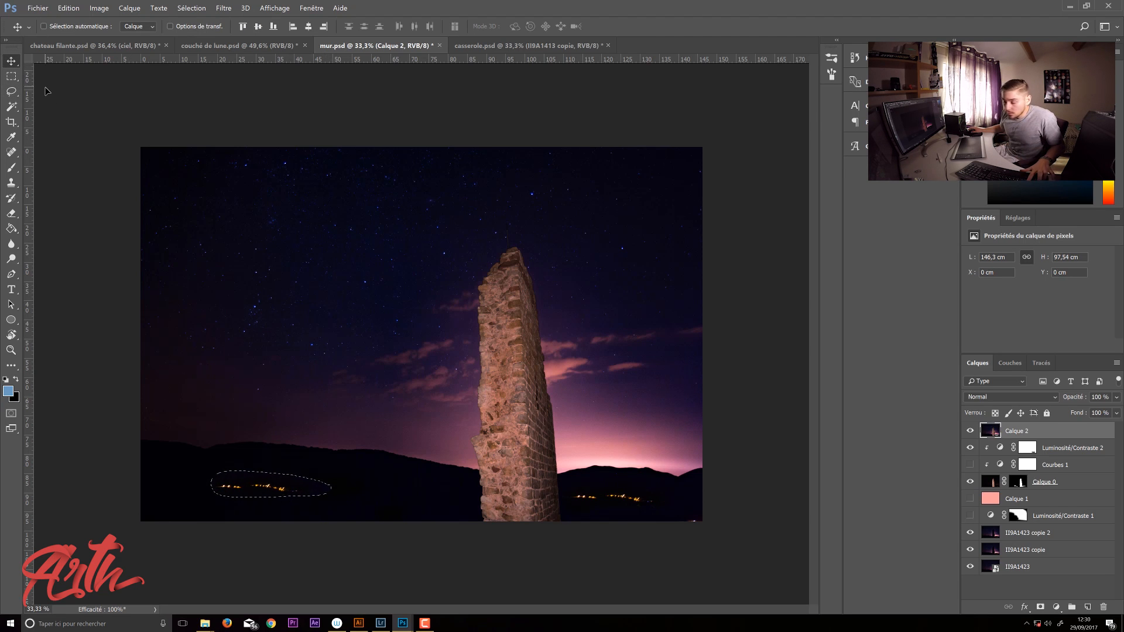
{"action": "key", "text": "ctrl+d"}
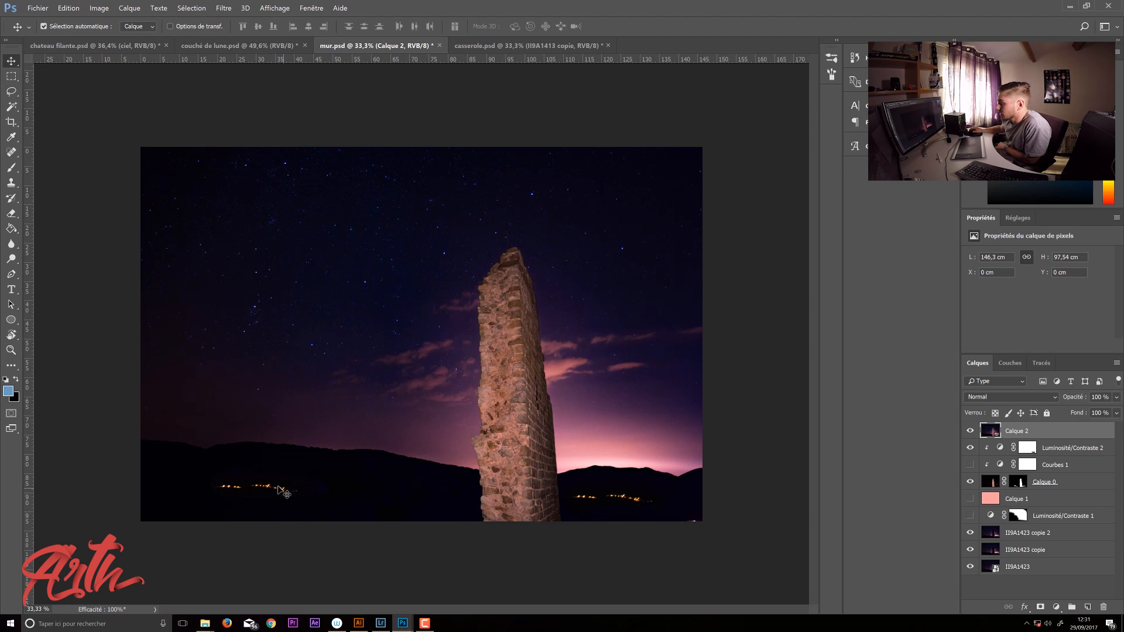
- Paint black over the original village lights beside the ruin and check the copied lights on the opposite hillside
{"action": "left_click", "coordinate": [11, 167]}
{"action": "left_click", "coordinate": [17, 381]}
{"action": "right_click", "coordinate": [631, 497], "text": "alt"}
{"action": "mouse_move", "coordinate": [632, 498]}
{"action": "left_mouse_down"}
{"action": "mouse_move", "coordinate": [575, 498]}
{"action": "mouse_move", "coordinate": [667, 496]}
{"action": "mouse_move", "coordinate": [678, 501]}
{"action": "mouse_move", "coordinate": [656, 505]}
{"action": "mouse_move", "coordinate": [678, 518]}
{"action": "left_mouse_up"}
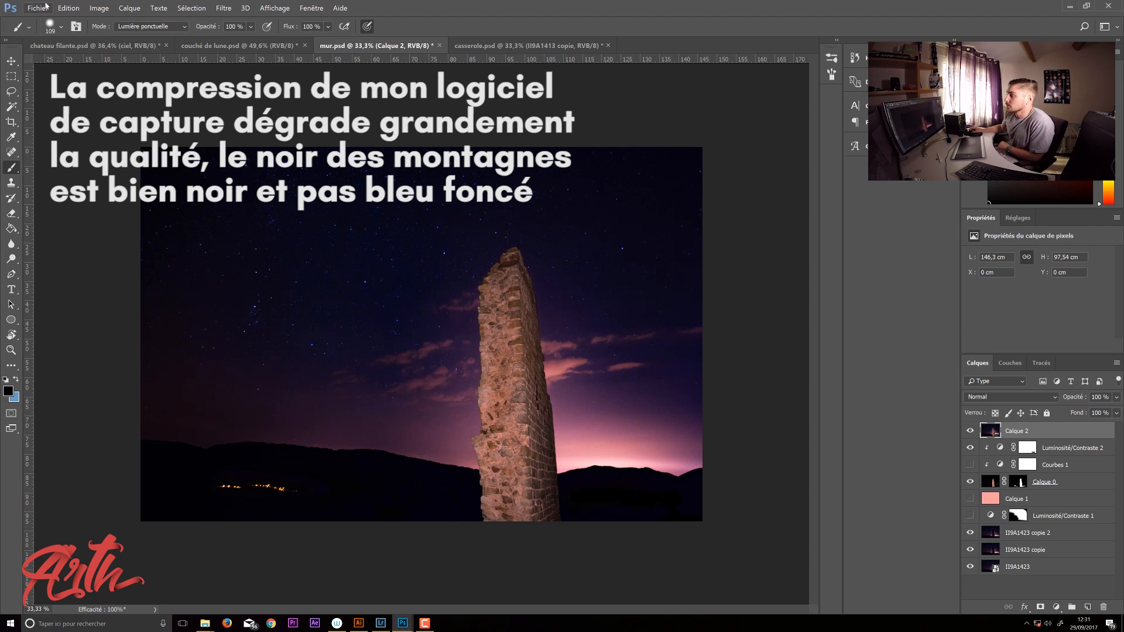
{"action": "key", "text": "v"}
{"action": "mouse_move", "coordinate": [265, 491]}
{"action": "left_mouse_down"}
{"action": "mouse_move", "coordinate": [277, 482]}
{"action": "mouse_move", "coordinate": [264, 490]}
{"action": "left_mouse_up"}
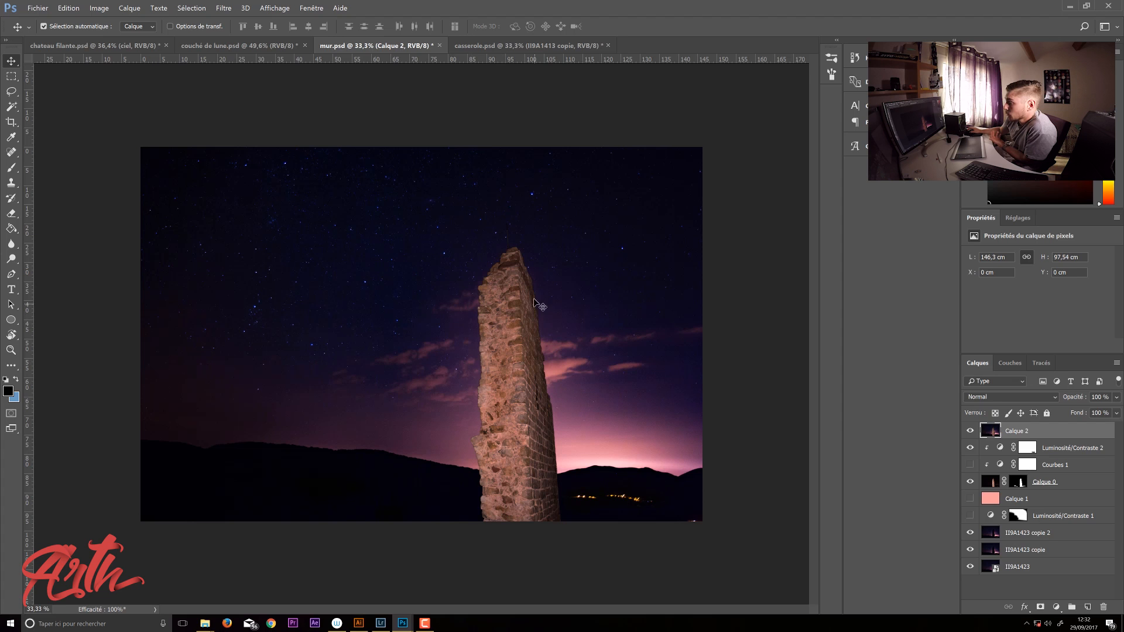
- Switch to Lightroom, select the purple ruin photo II9A1423.CR2 and set its exposure to +0.54
{"action": "left_click", "coordinate": [377, 624]}
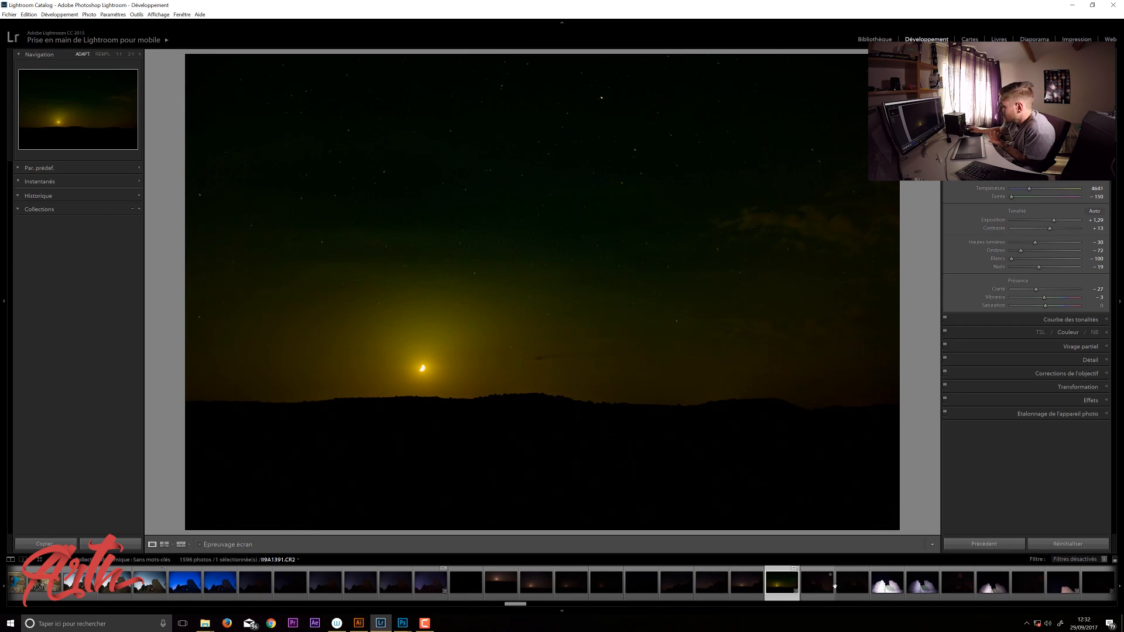
{"action": "mouse_move", "coordinate": [513, 604]}
{"action": "left_mouse_down"}
{"action": "mouse_move", "coordinate": [503, 603]}
{"action": "mouse_move", "coordinate": [529, 606]}
{"action": "left_mouse_up"}
{"action": "left_click", "coordinate": [893, 583]}
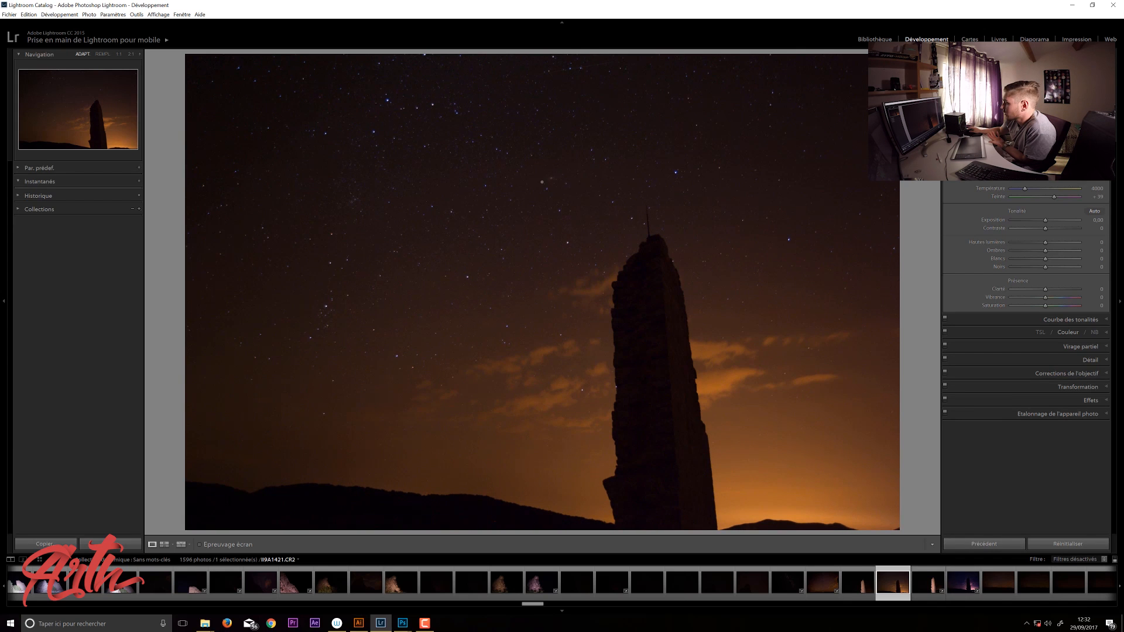
{"action": "left_click", "coordinate": [963, 583]}
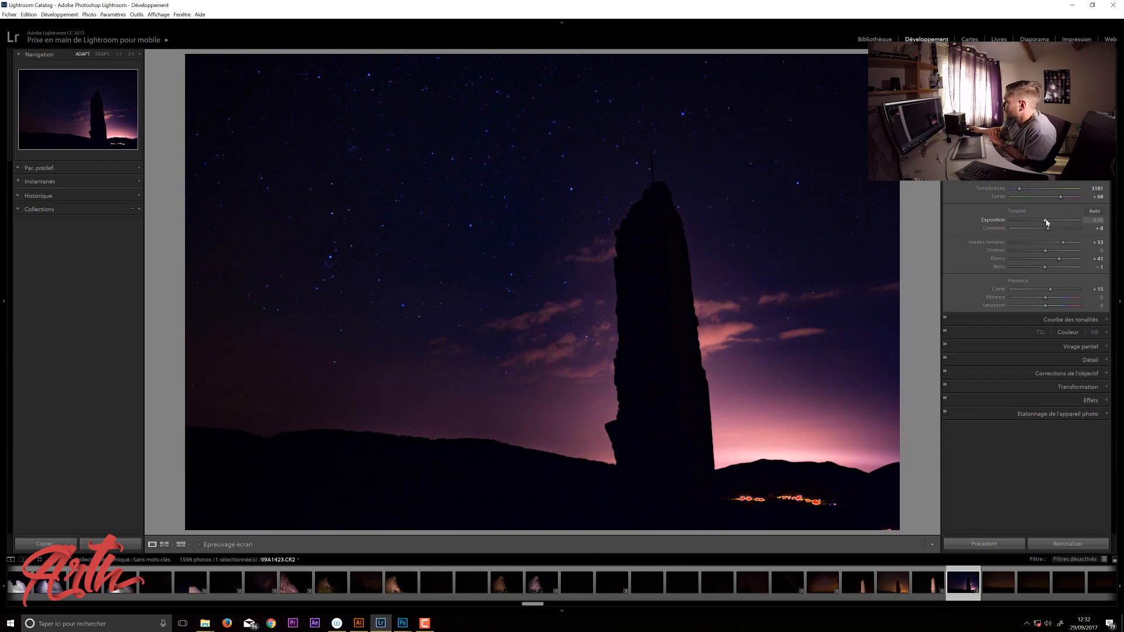
{"action": "mouse_move", "coordinate": [1071, 222]}
{"action": "left_mouse_down"}
{"action": "mouse_move", "coordinate": [1038, 222]}
{"action": "mouse_move", "coordinate": [1049, 223]}
{"action": "left_mouse_up"}
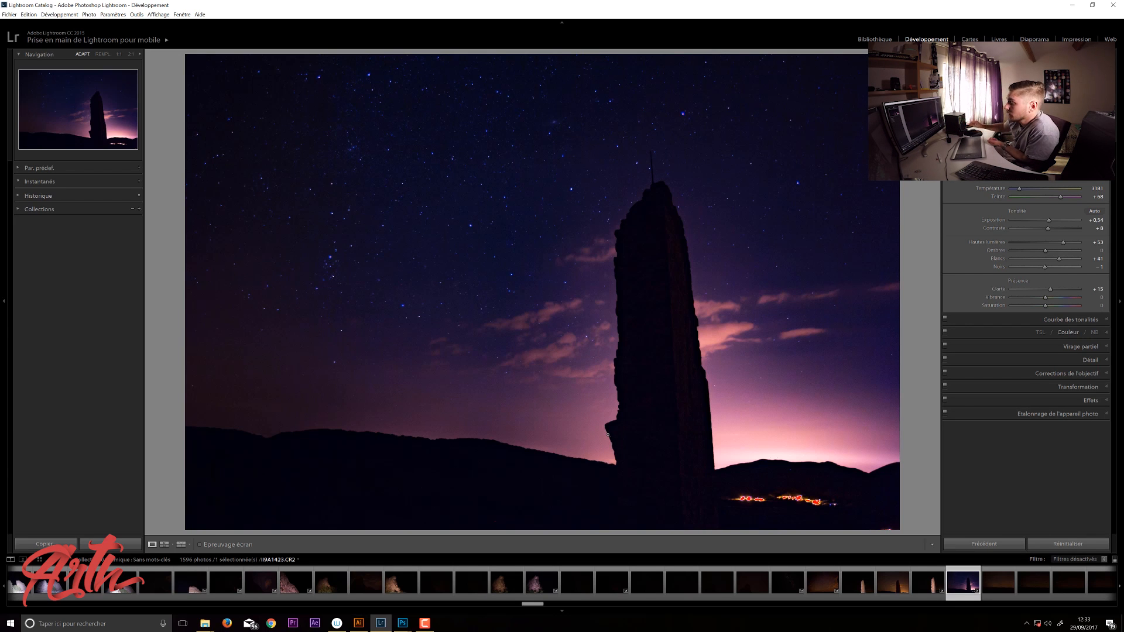
- Switch to Photoshop, try cropping mur.psd tighter around the ruin to about 122 × 79 cm, and undo the crop
{"action": "left_click", "coordinate": [402, 624]}
{"action": "left_click", "coordinate": [373, 586]}
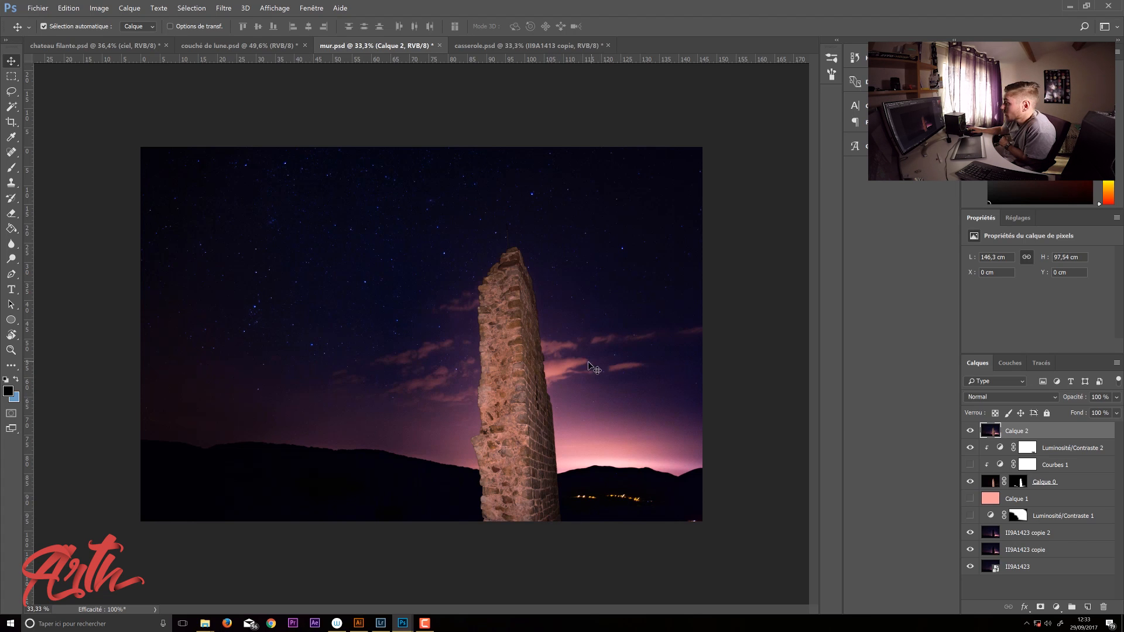
{"action": "left_click", "coordinate": [11, 77]}
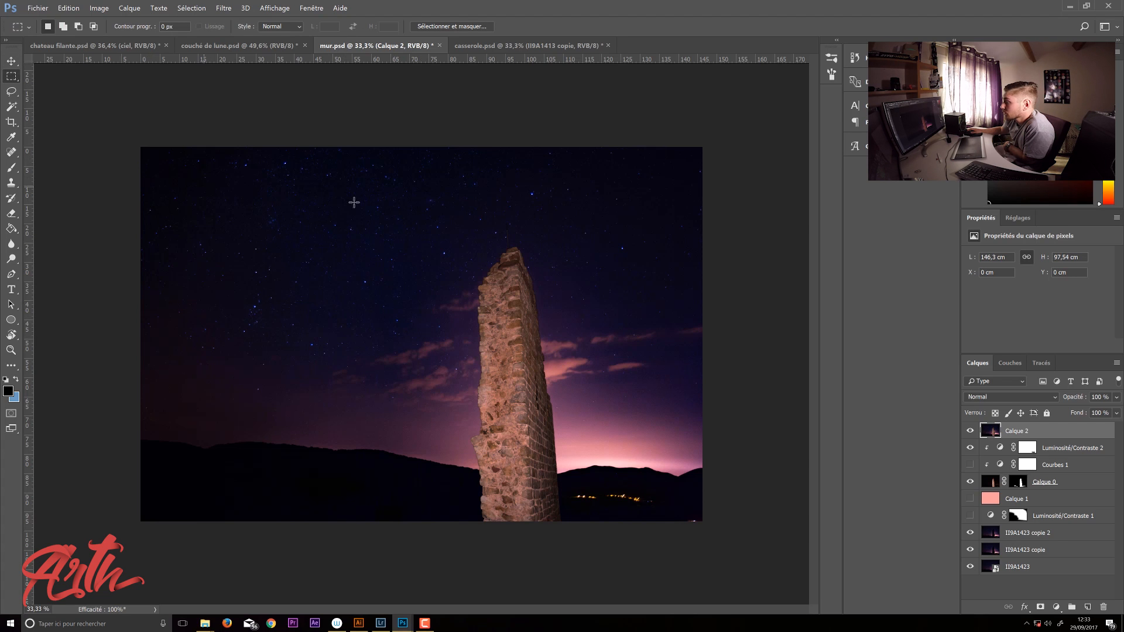
{"action": "left_click", "coordinate": [11, 121]}
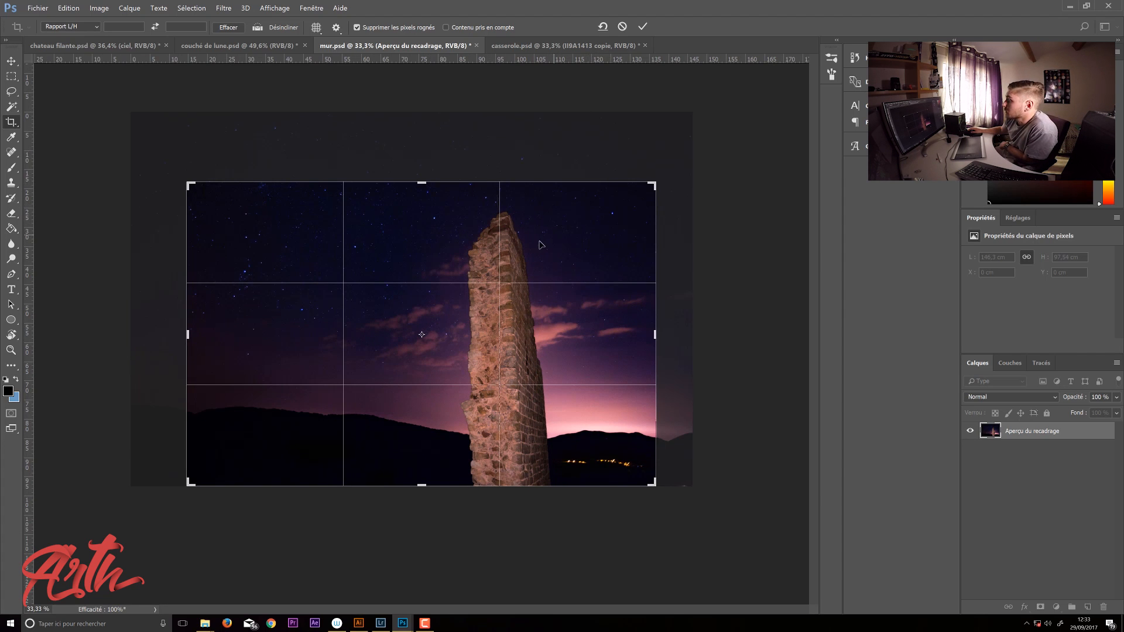
{"action": "key", "text": "Return"}
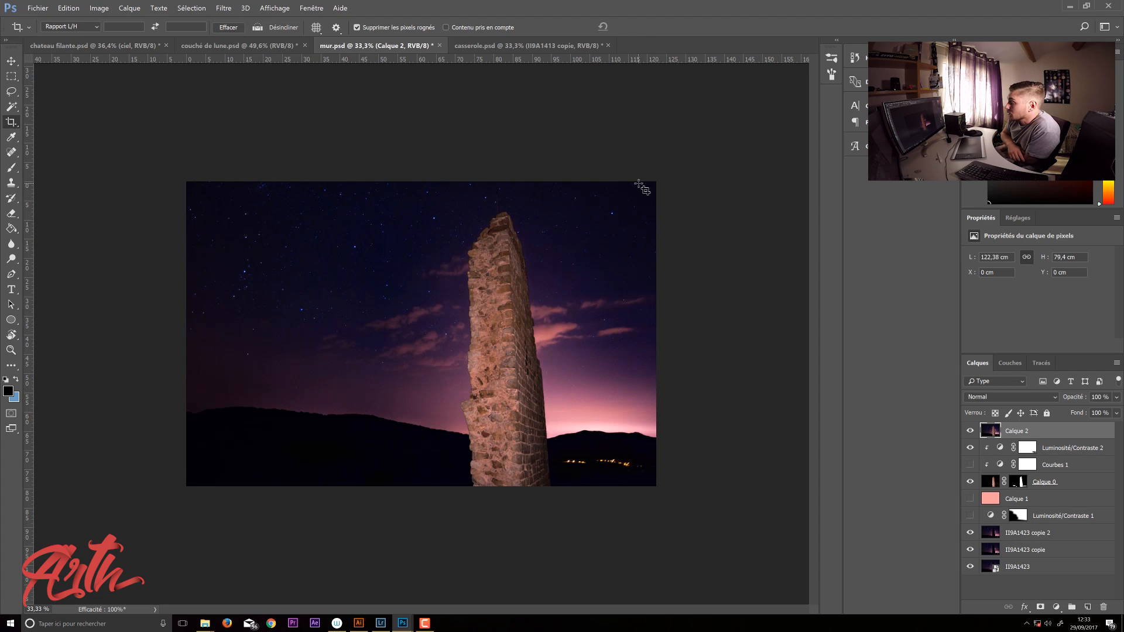
{"action": "key", "text": "ctrl+z"}
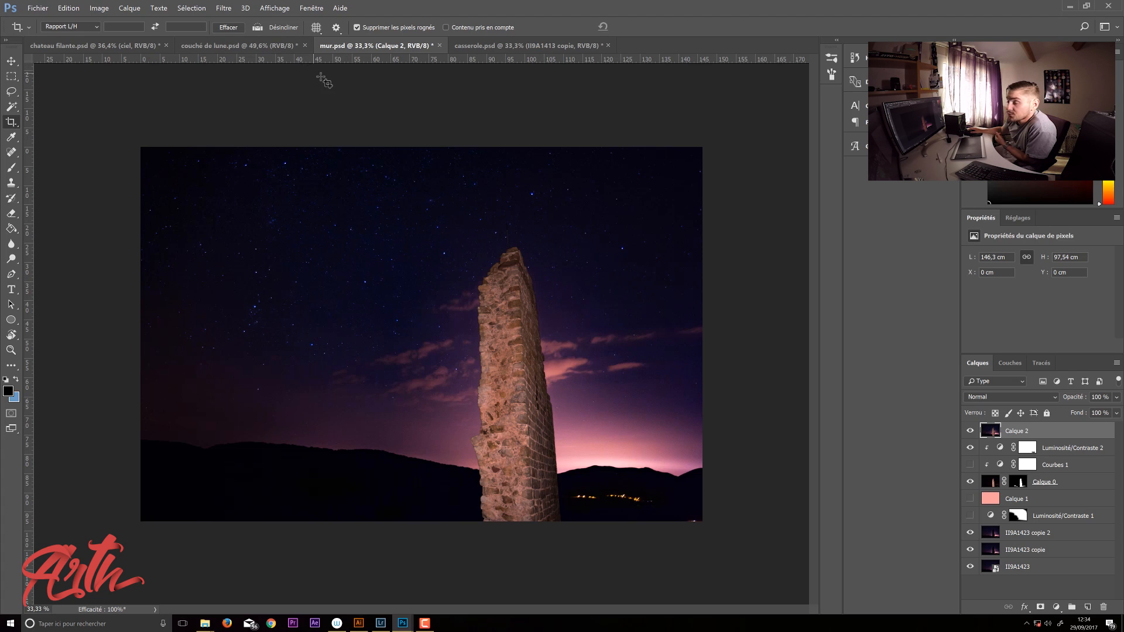
- Bring up casserole.psd and compare the image with the rock layer Calque 0 hidden and shown
{"action": "left_click", "coordinate": [572, 47]}
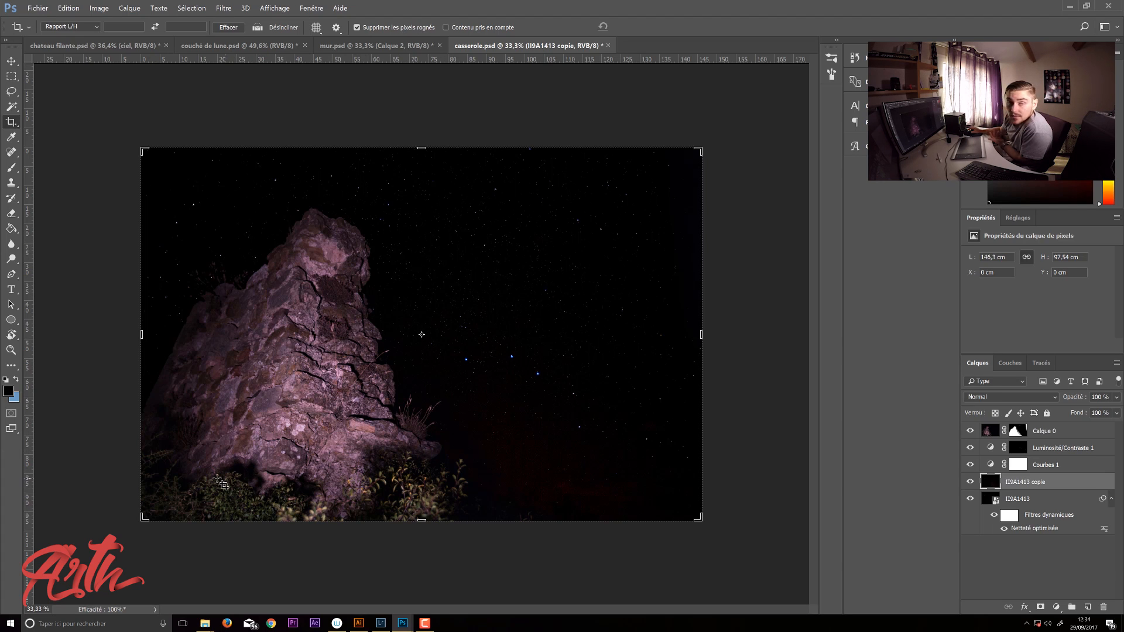
{"action": "left_click", "coordinate": [970, 431]}
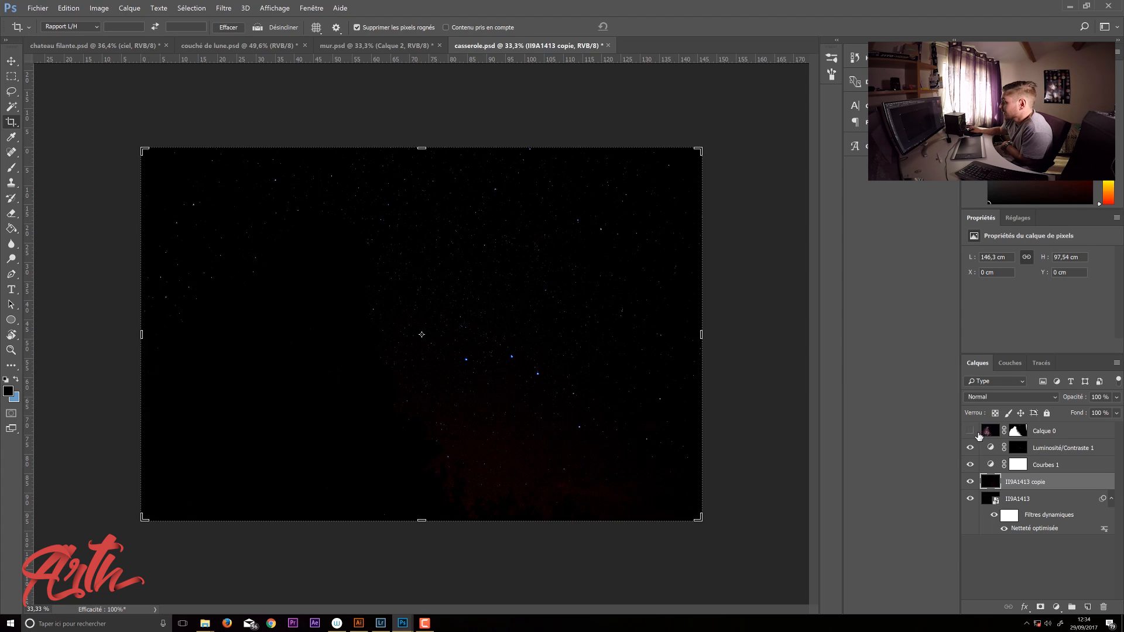
{"action": "left_click", "coordinate": [970, 431]}
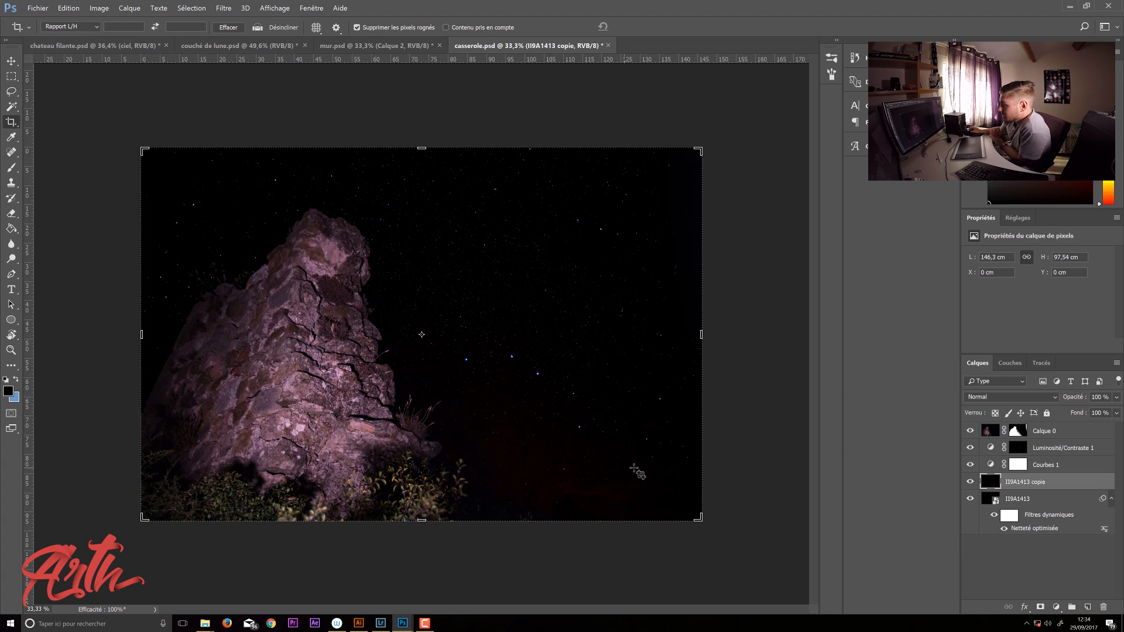
- Outline the bright constellation beside the rock with a lasso selection and clear the selection
{"action": "left_click", "coordinate": [11, 92]}
{"action": "mouse_move", "coordinate": [579, 321]}
{"action": "left_mouse_down"}
{"action": "mouse_move", "coordinate": [551, 313]}
{"action": "mouse_move", "coordinate": [454, 346]}
{"action": "mouse_move", "coordinate": [463, 397]}
{"action": "mouse_move", "coordinate": [614, 457]}
{"action": "mouse_move", "coordinate": [662, 456]}
{"action": "mouse_move", "coordinate": [684, 397]}
{"action": "mouse_move", "coordinate": [664, 357]}
{"action": "mouse_move", "coordinate": [635, 333]}
{"action": "mouse_move", "coordinate": [582, 345]}
{"action": "left_mouse_up"}
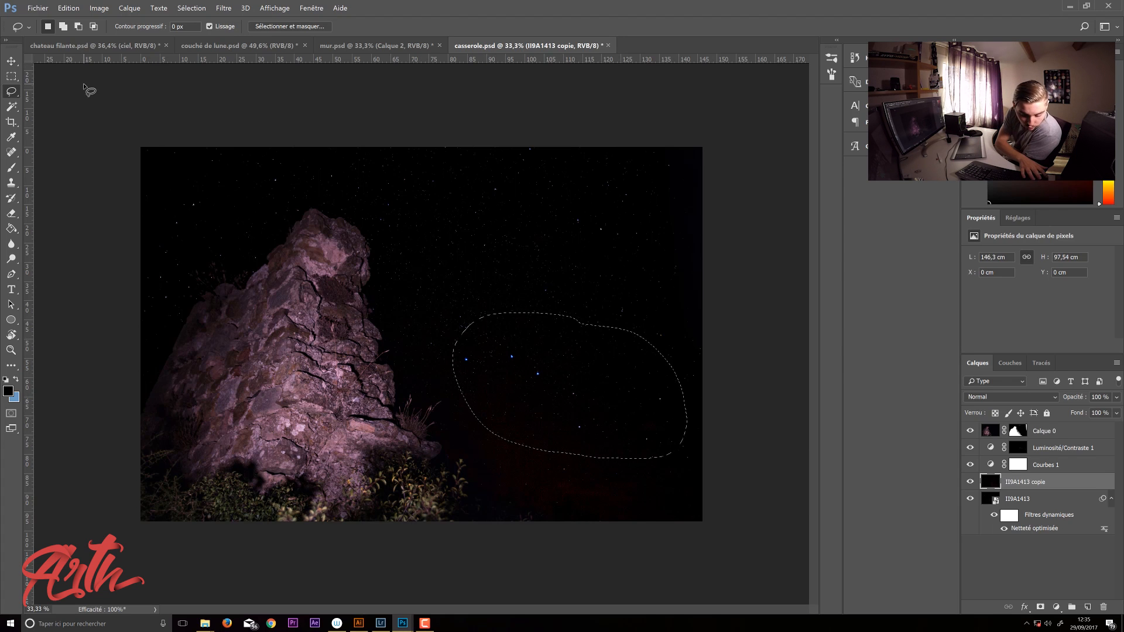
{"action": "key", "text": "ctrl+d"}
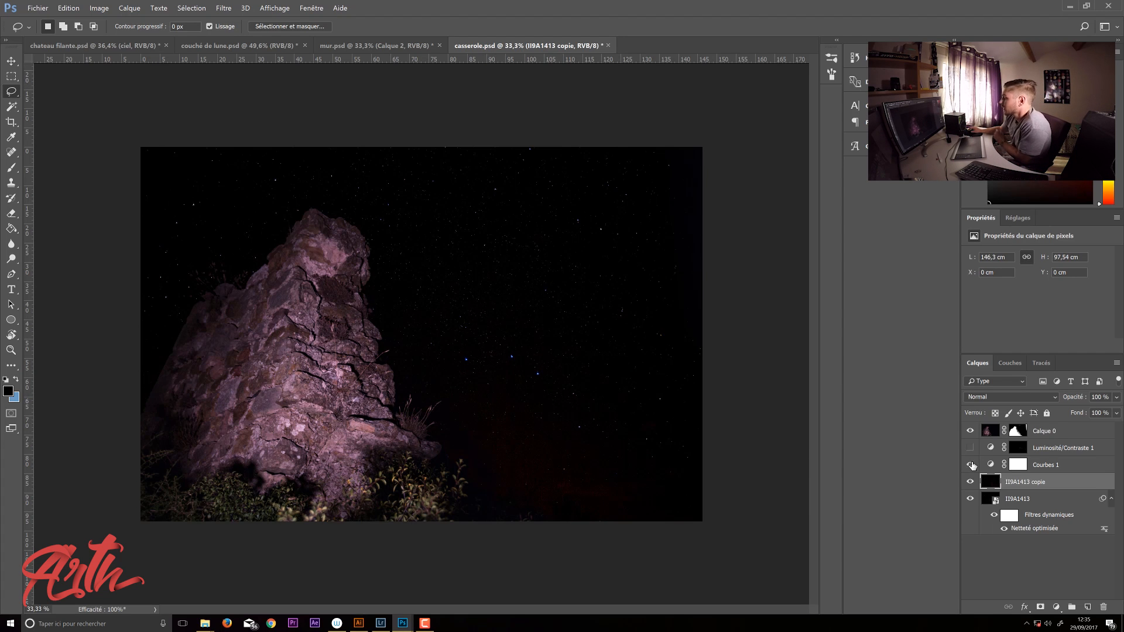
- Hide Calque 0, compare the sky with and without Courbes 1, and select the visible Courbes 1 layer for editing
{"action": "left_click", "coordinate": [970, 433]}
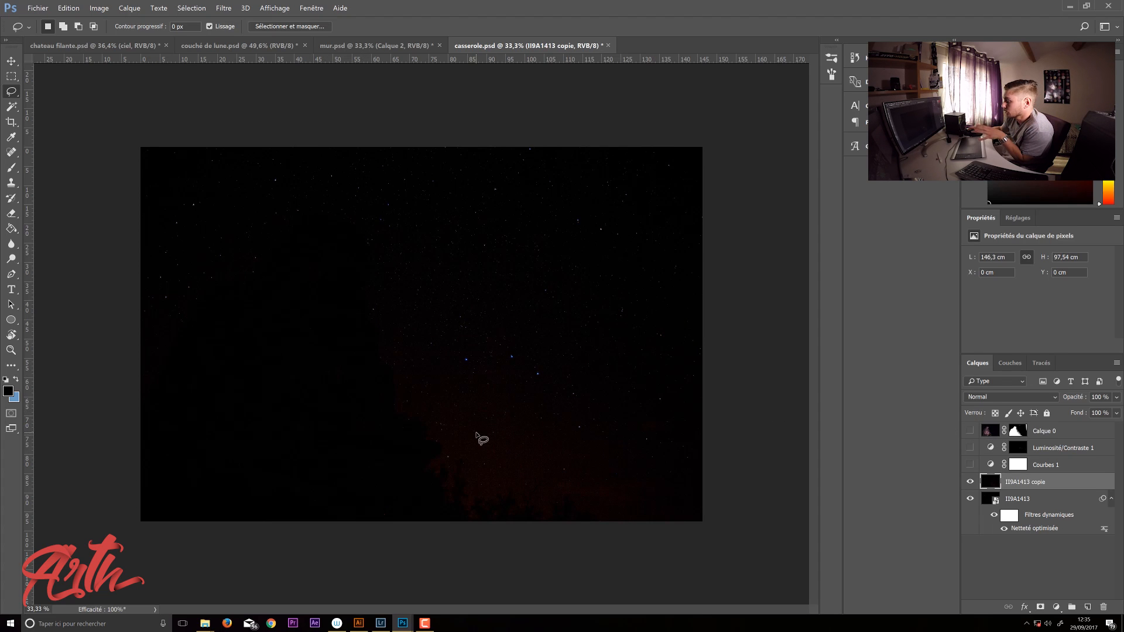
{"action": "left_click", "coordinate": [970, 465]}
{"action": "double_click", "coordinate": [1046, 464]}
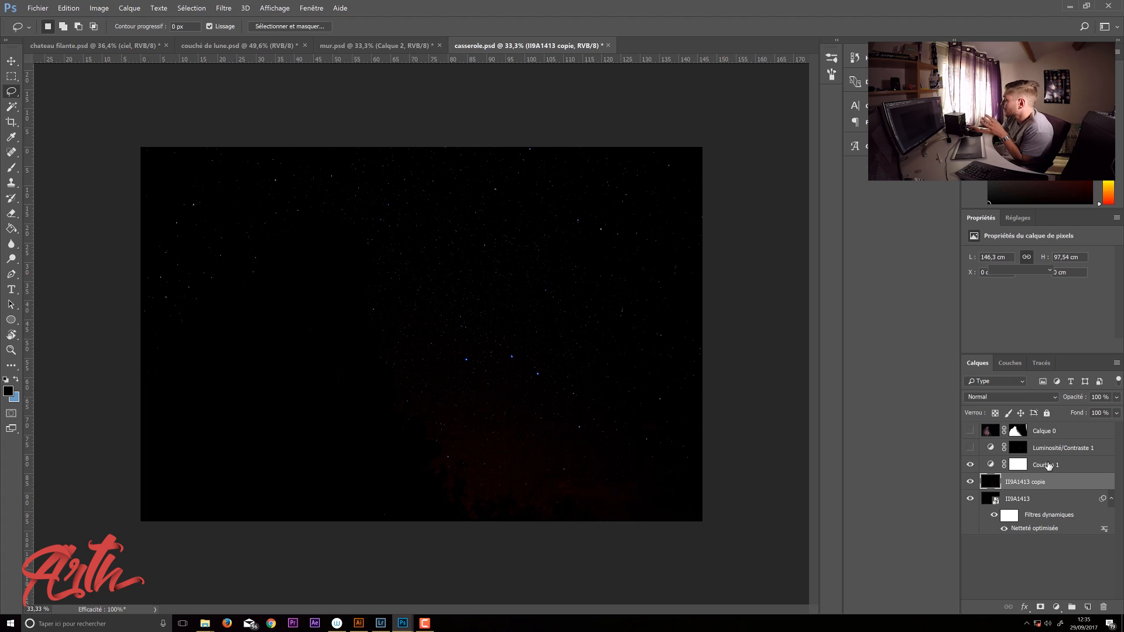
{"action": "key", "text": "Return"}
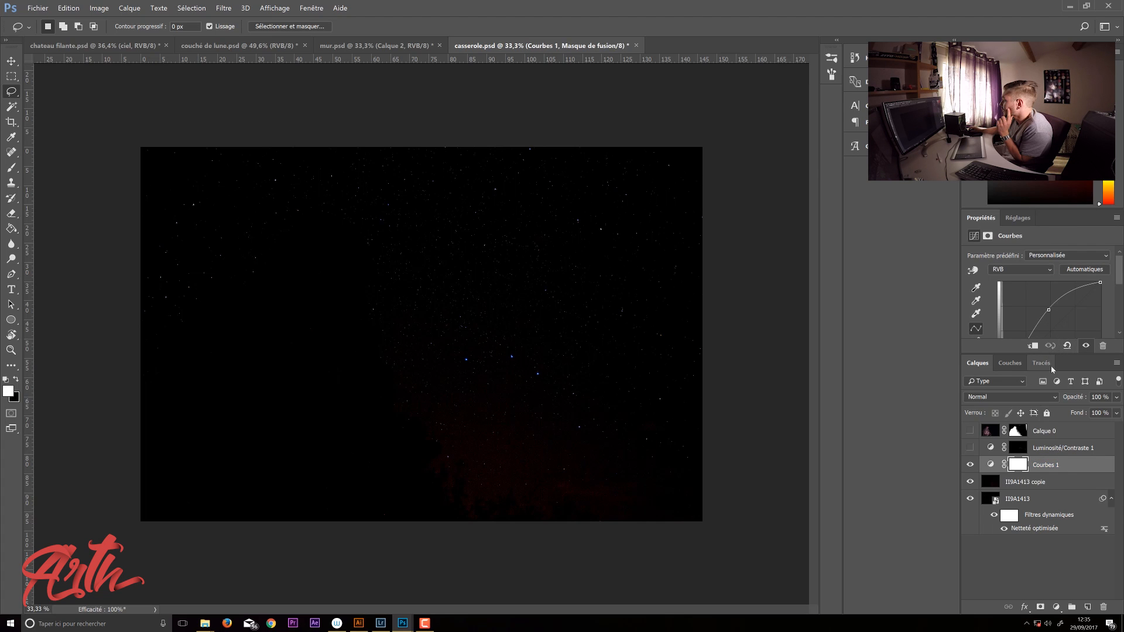
- Reshape the RGB curve of Courbes 1, moving its black point back to the dark end and its curve point toward the highlights
{"action": "left_click_drag", "start_coordinate": [1048, 355], "coordinate": [1052, 418]}
{"action": "left_click_drag", "start_coordinate": [1048, 310], "coordinate": [1029, 324]}
{"action": "left_click_drag", "start_coordinate": [1040, 330], "coordinate": [1045, 328]}
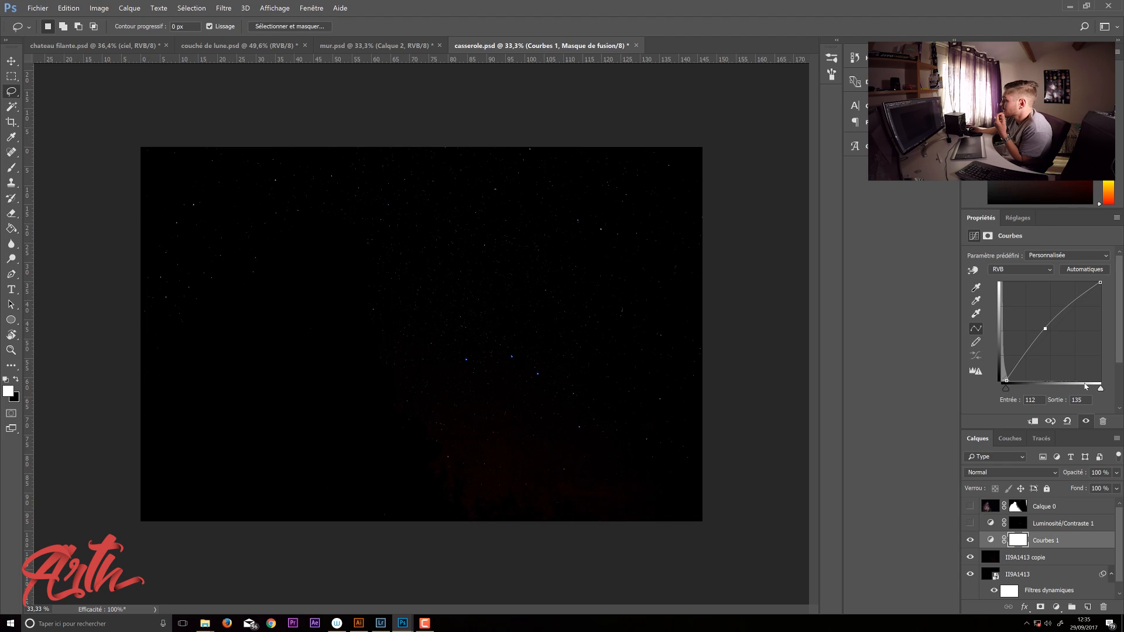
{"action": "left_click_drag", "start_coordinate": [1006, 390], "coordinate": [989, 392]}
{"action": "left_click_drag", "start_coordinate": [1045, 328], "coordinate": [1077, 299]}
- Toggle the Luminosité/Contraste 1 layer to compare the sky, select that layer and open its brightness and contrast settings
{"action": "left_click", "coordinate": [971, 523]}
{"action": "left_click", "coordinate": [971, 523]}
{"action": "left_click", "coordinate": [1019, 218]}
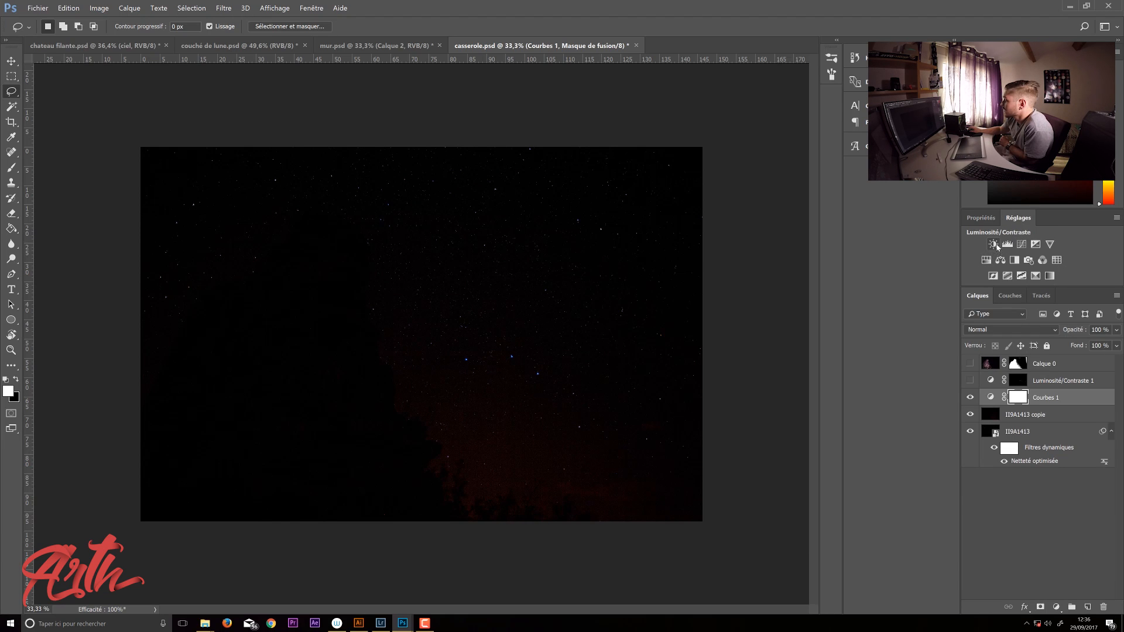
{"action": "left_click", "coordinate": [974, 221]}
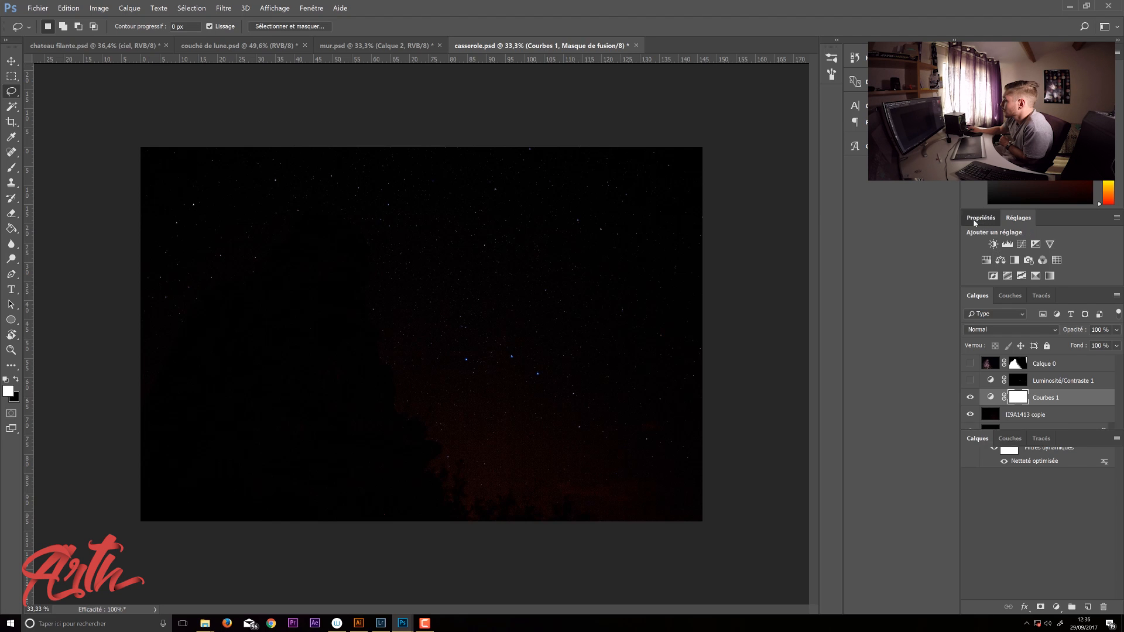
{"action": "left_click", "coordinate": [1019, 219]}
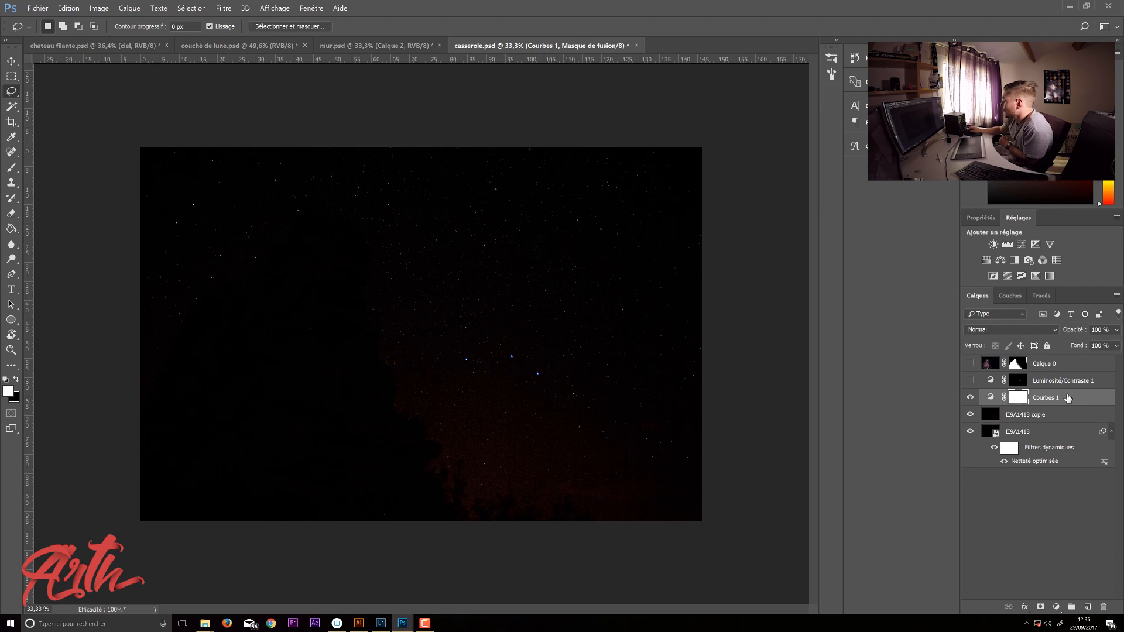
{"action": "left_click", "coordinate": [1079, 382]}
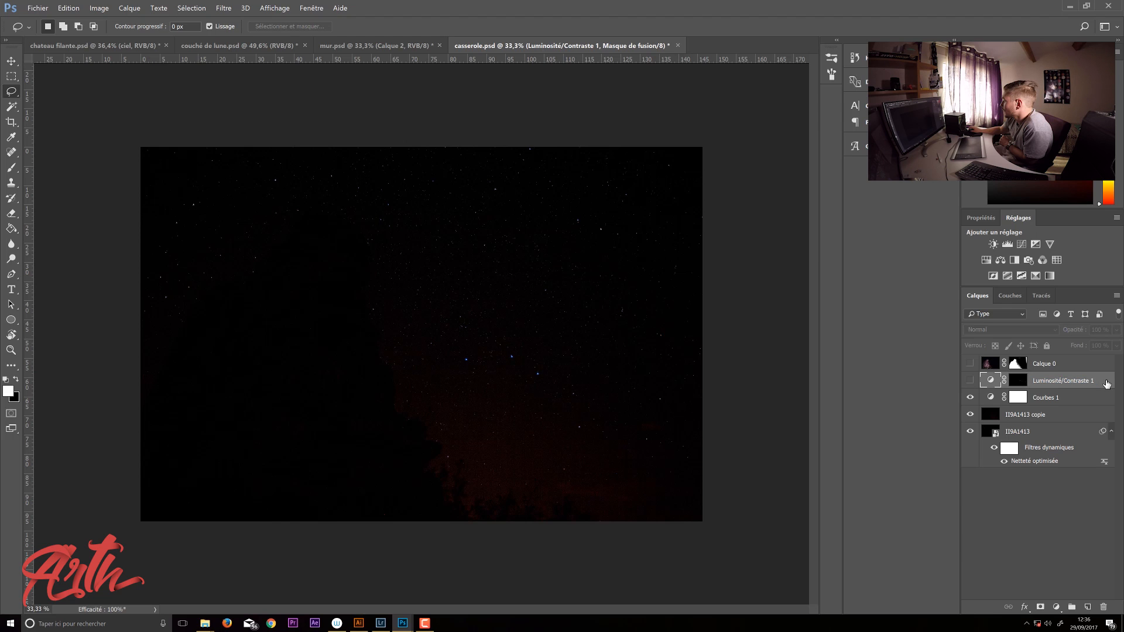
{"action": "double_click", "coordinate": [1057, 387]}
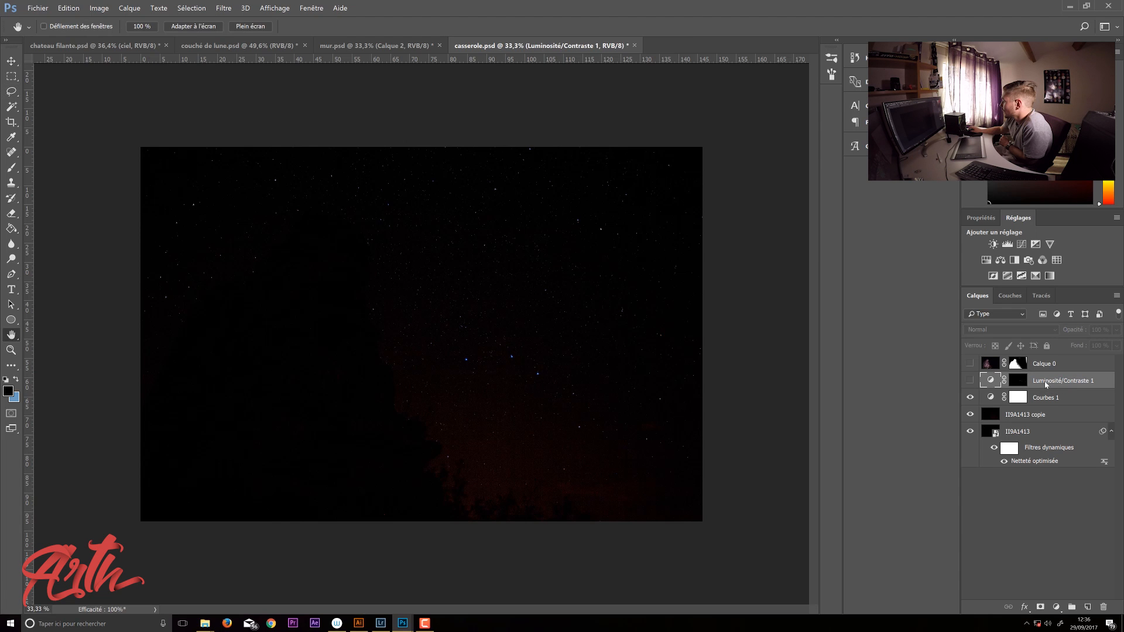
{"action": "left_click", "coordinate": [1041, 326]}
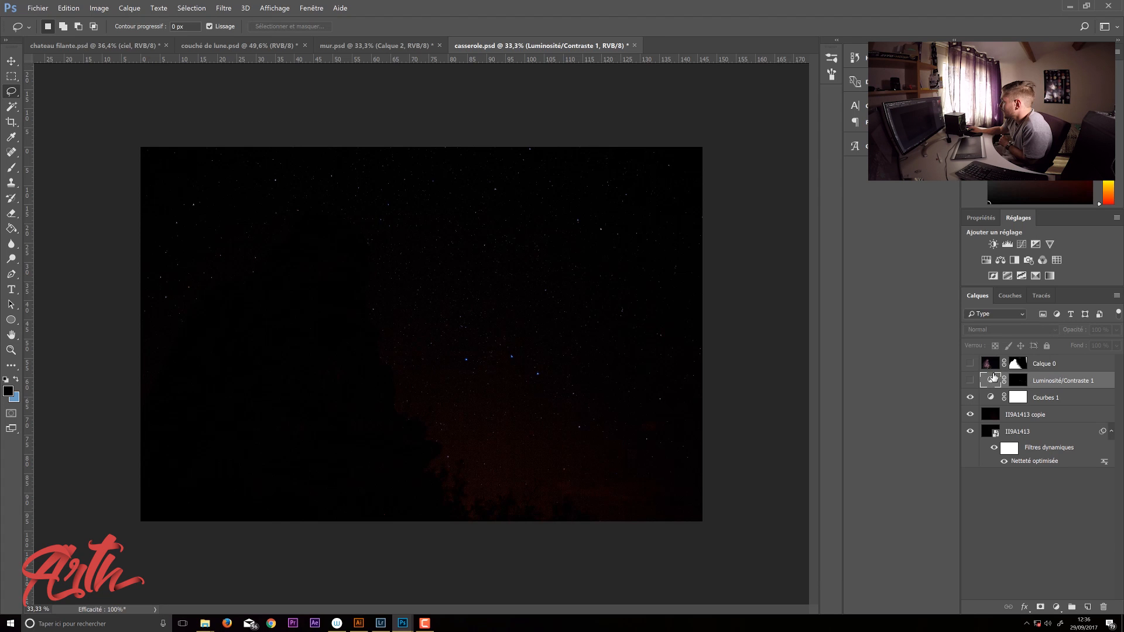
{"action": "left_click", "coordinate": [980, 217]}
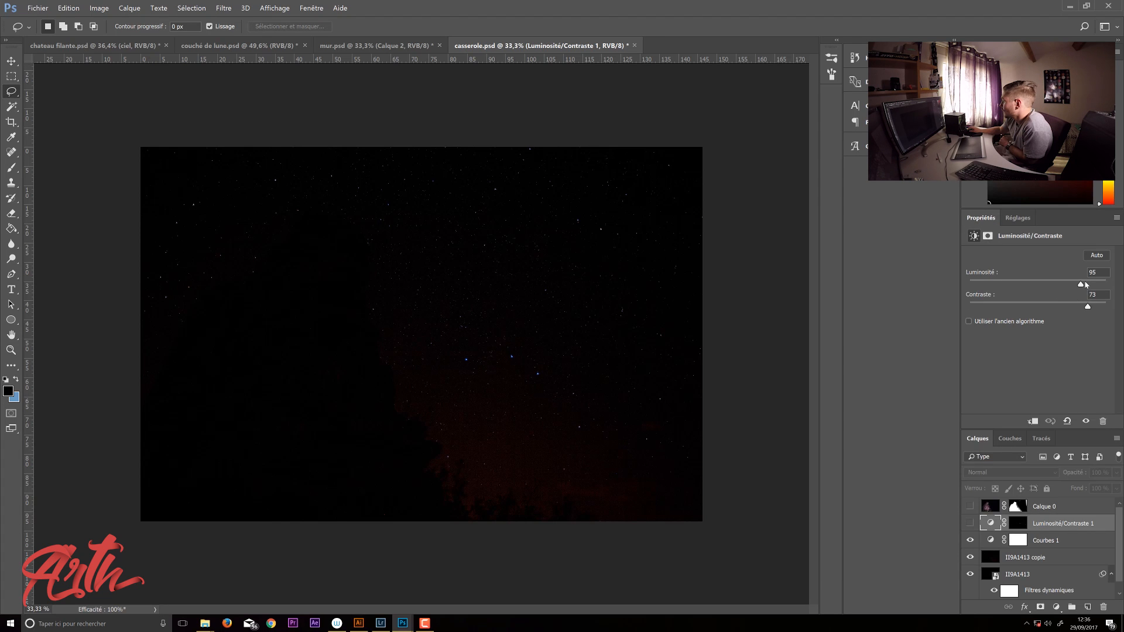
- Make the Luminosité/Contraste 1 layer mask active for painting with the Brush tool, and show Calque 0 again
{"action": "left_click", "coordinate": [1018, 523]}
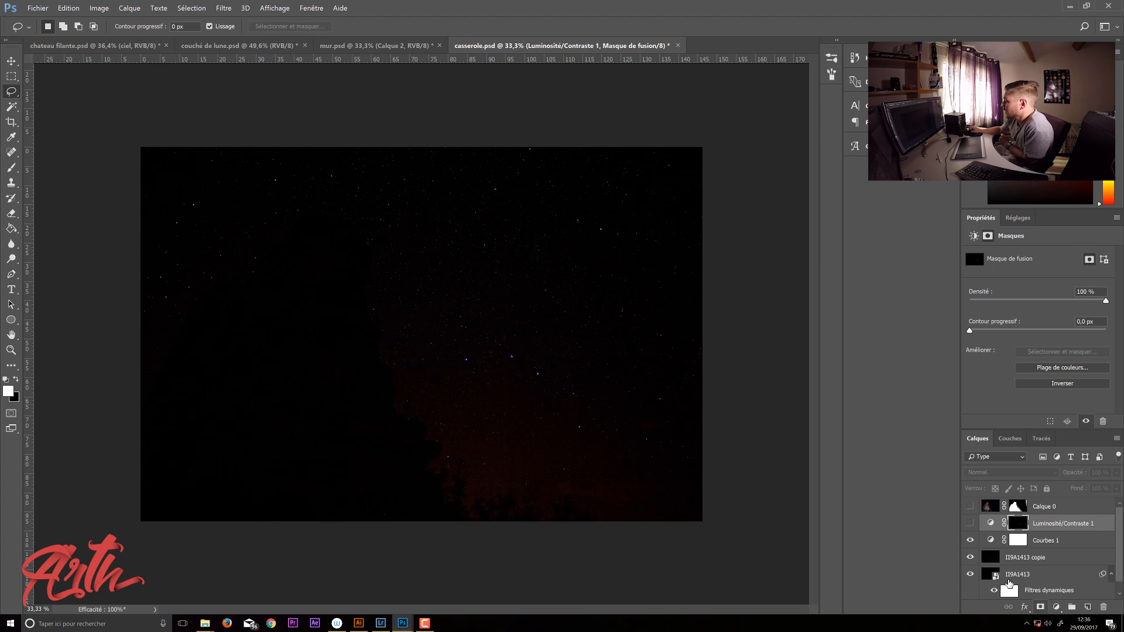
{"action": "left_click", "coordinate": [12, 170]}
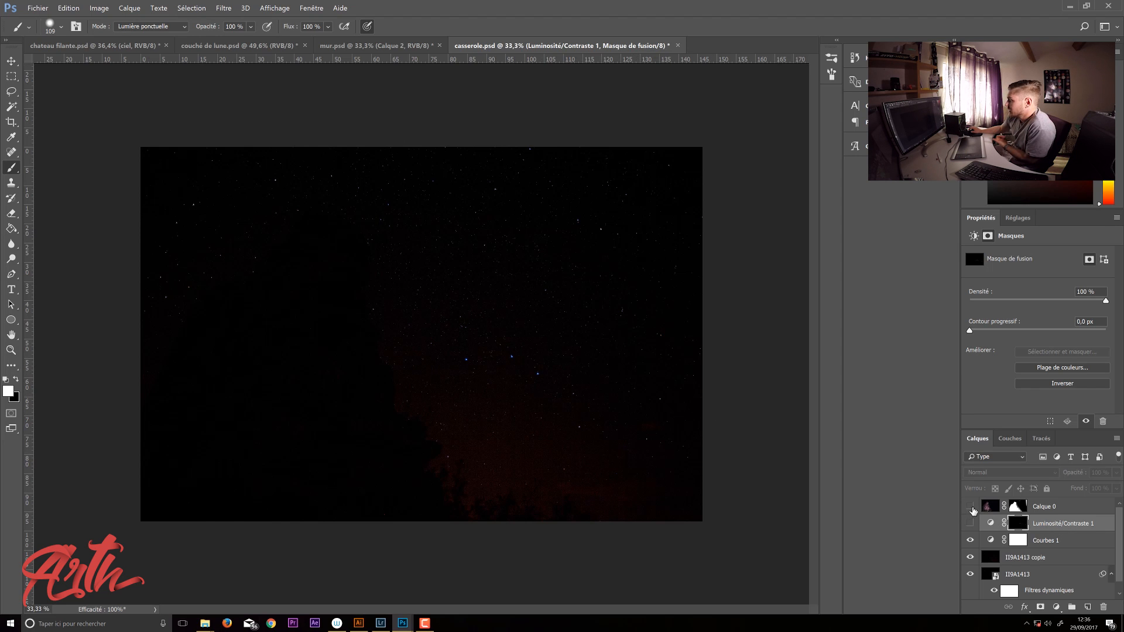
{"action": "left_click", "coordinate": [970, 505]}
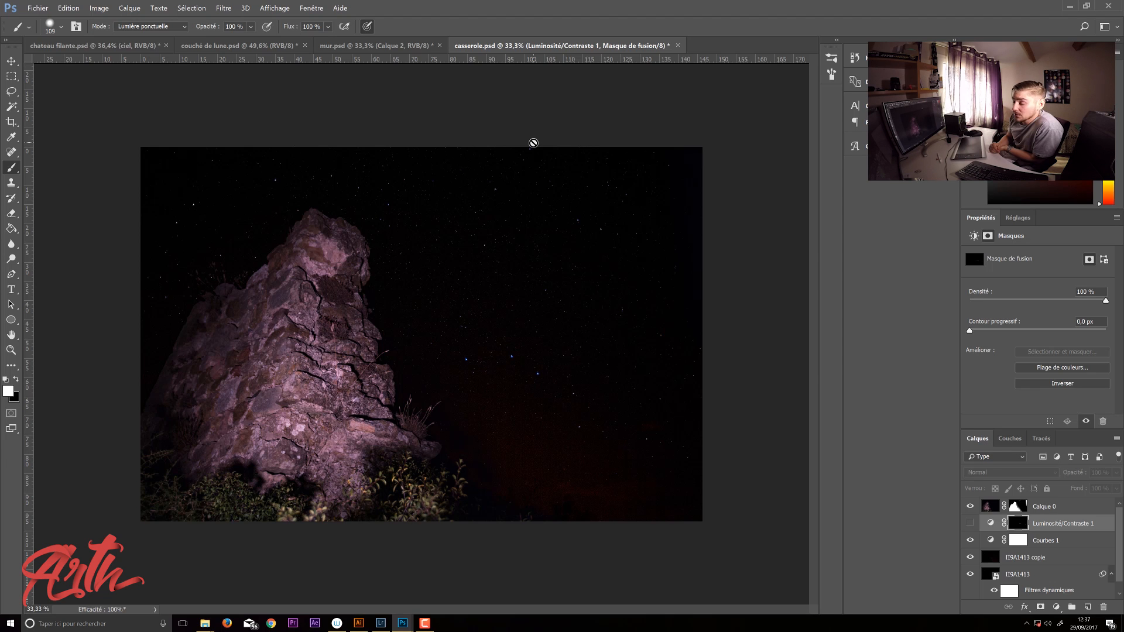
- Switch to Lightroom, set the clarity of the rock photo II9A1404.CR2 to +44, and return to the sky photo II9A1403.CR2
{"action": "mouse_move", "coordinate": [381, 624]}
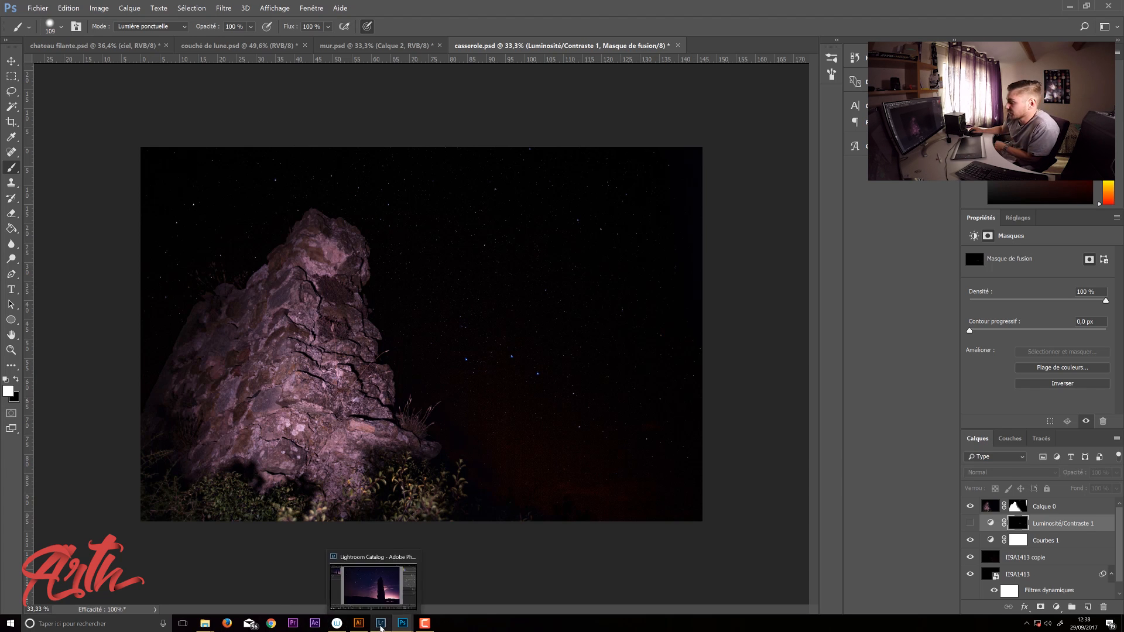
{"action": "left_click", "coordinate": [381, 623]}
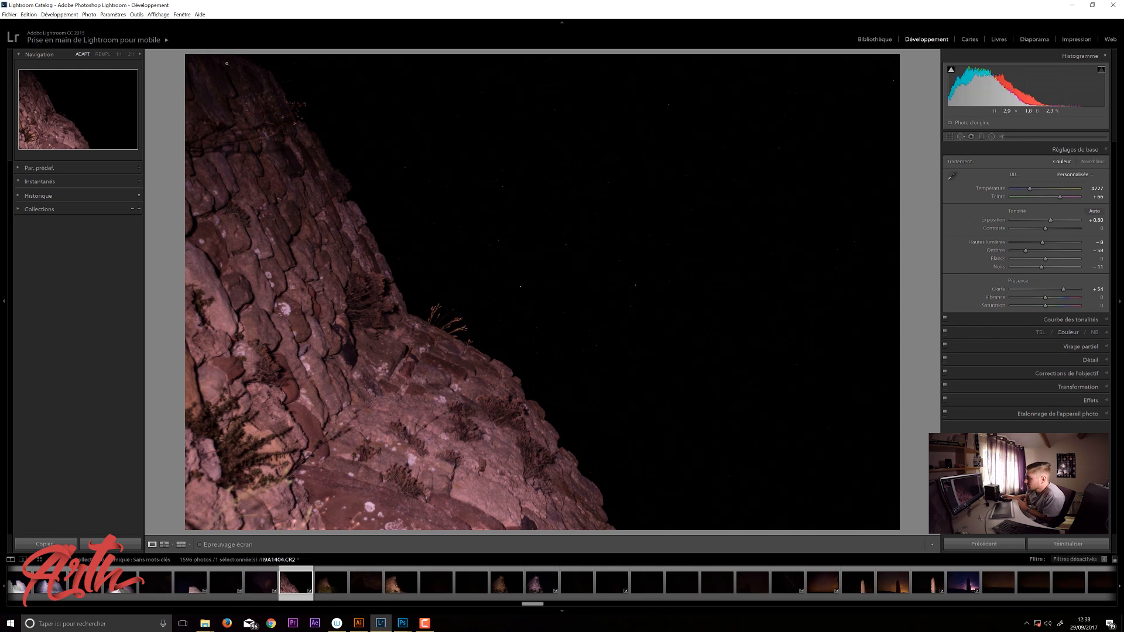
{"action": "key", "text": "Left"}
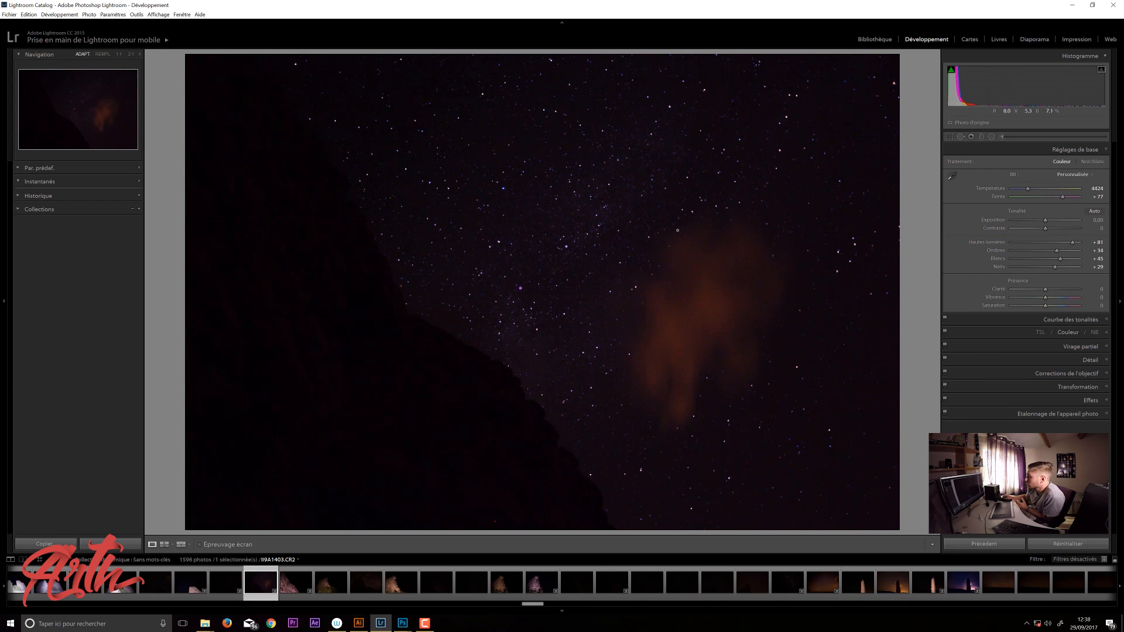
{"action": "key", "text": "Right"}
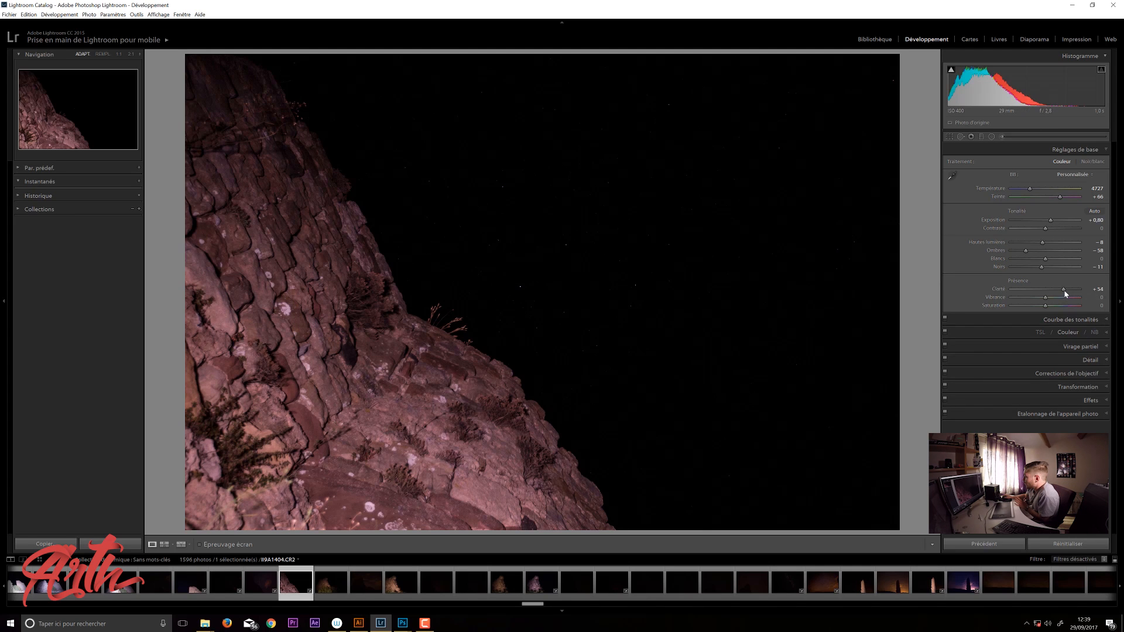
{"action": "left_click_drag", "start_coordinate": [1064, 291], "coordinate": [1063, 295]}
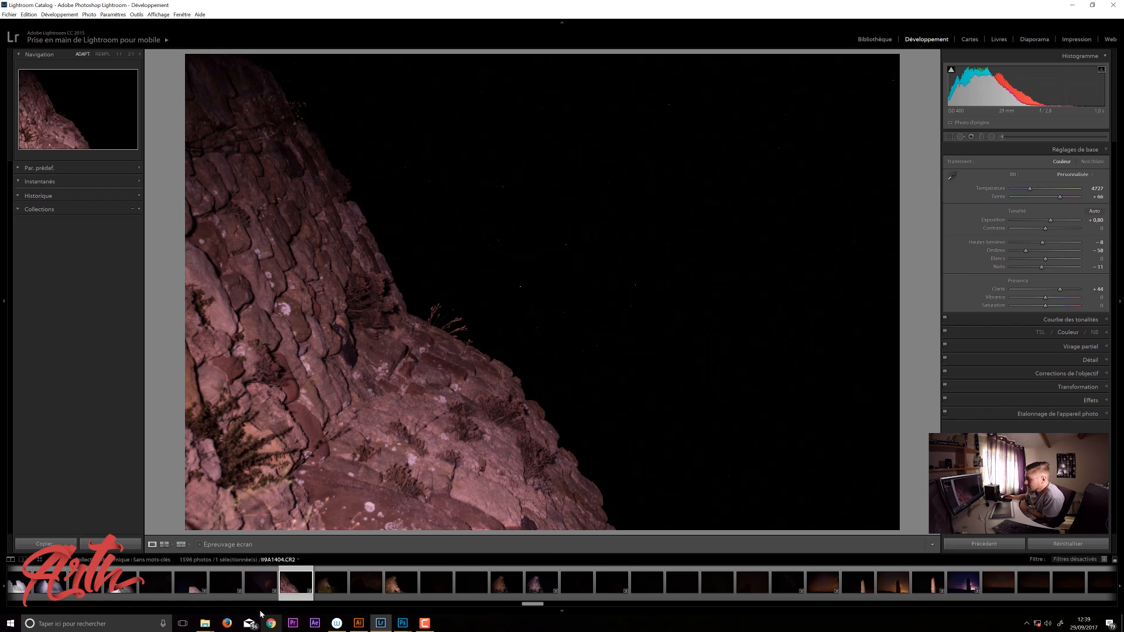
{"action": "left_click", "coordinate": [261, 583]}
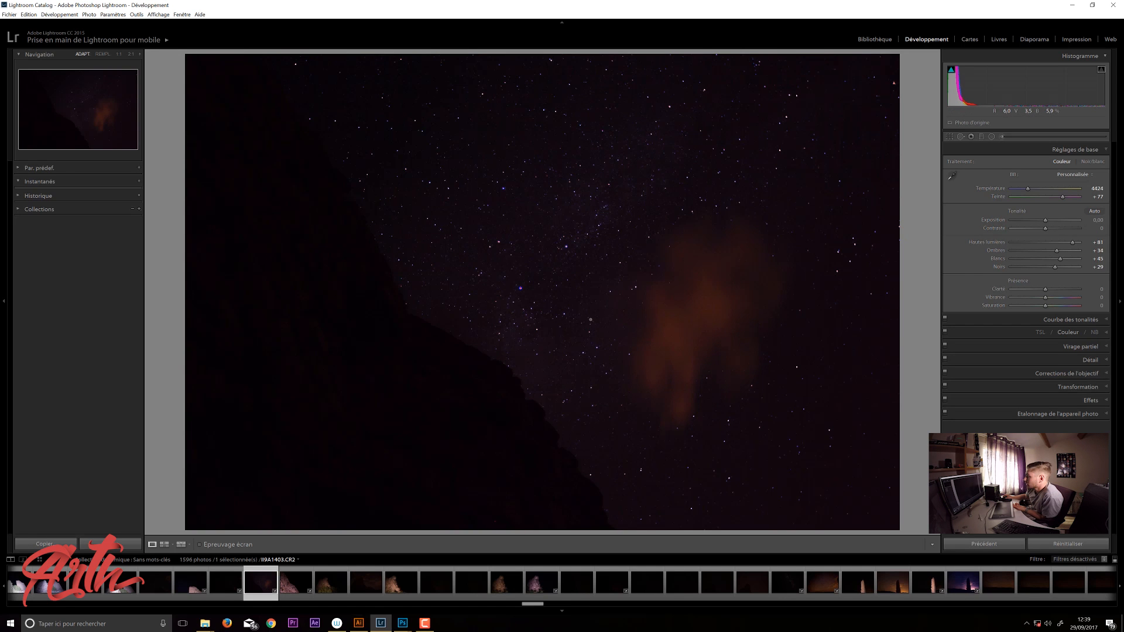
- Compare the starry sky photo at low and high exposure, ending with the exposure at +1.19
{"action": "left_click_drag", "start_coordinate": [1045, 220], "coordinate": [1053, 220]}
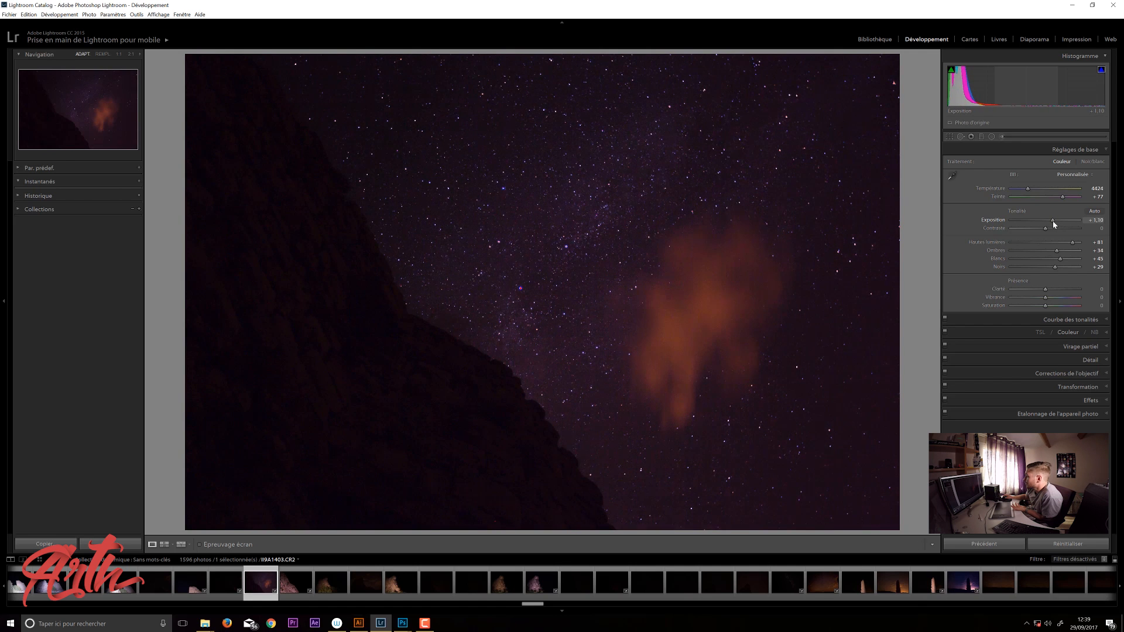
{"action": "left_click_drag", "start_coordinate": [1053, 220], "coordinate": [1044, 226]}
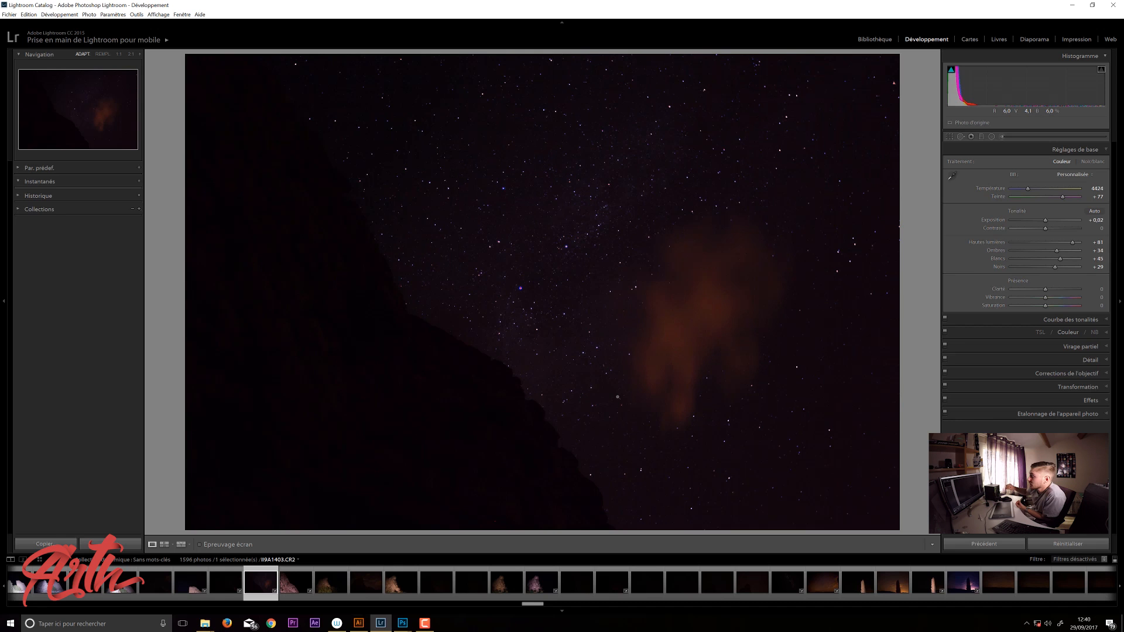
{"action": "left_click_drag", "start_coordinate": [1047, 221], "coordinate": [1054, 221]}
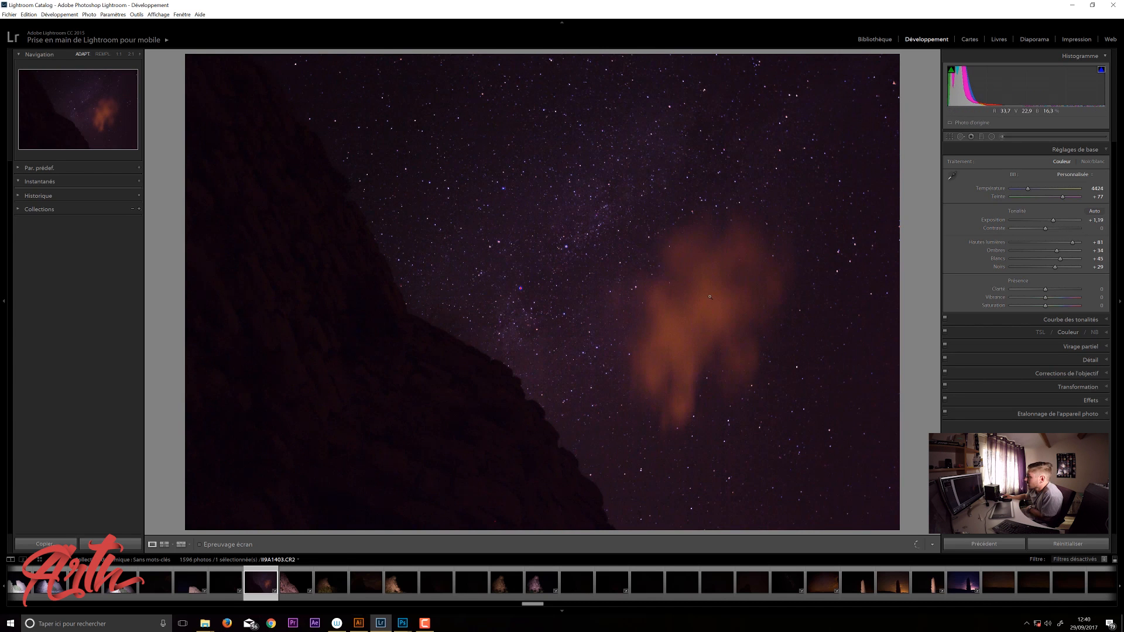
- Review the noise reduction settings of the sky photo and lower its exposure to +0.07
{"action": "left_click", "coordinate": [1090, 360]}
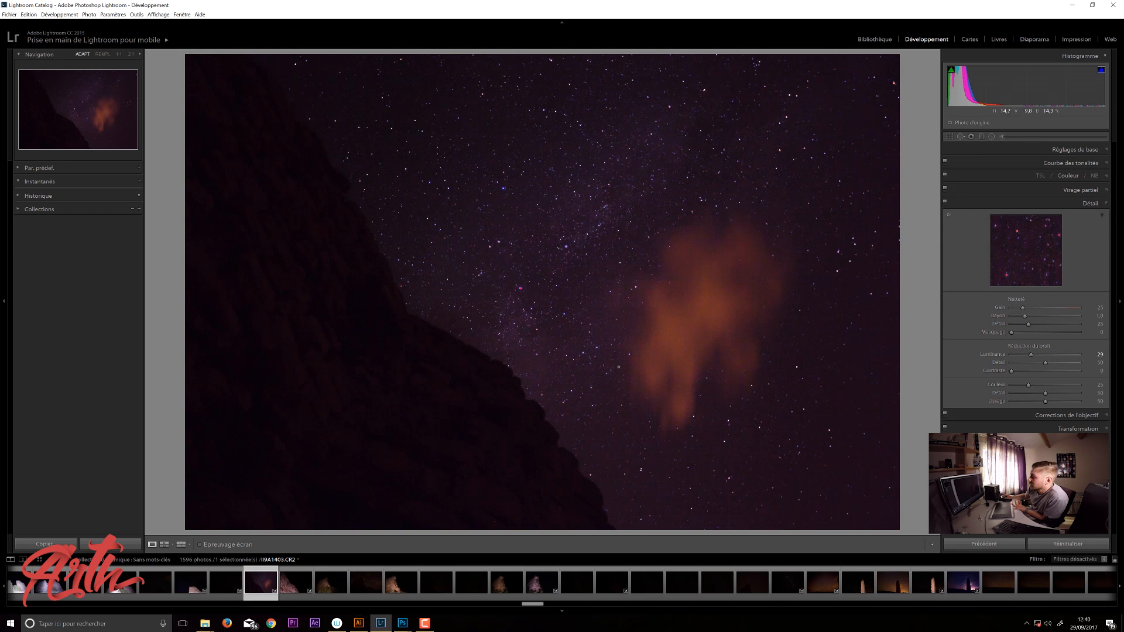
{"action": "left_click", "coordinate": [1068, 151]}
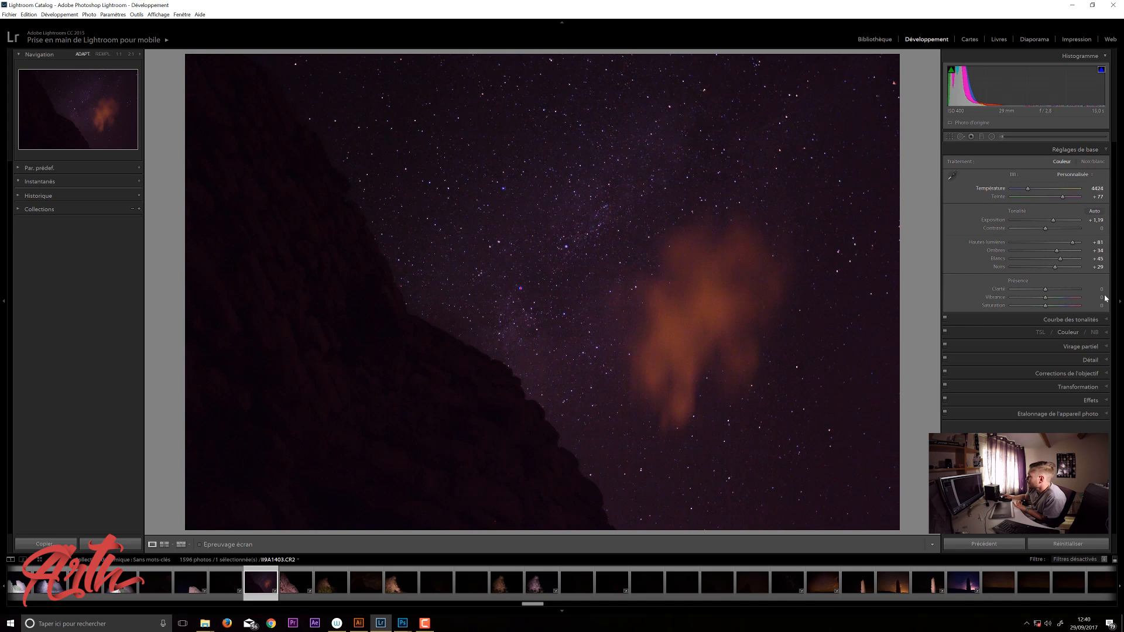
{"action": "left_click", "coordinate": [1088, 360]}
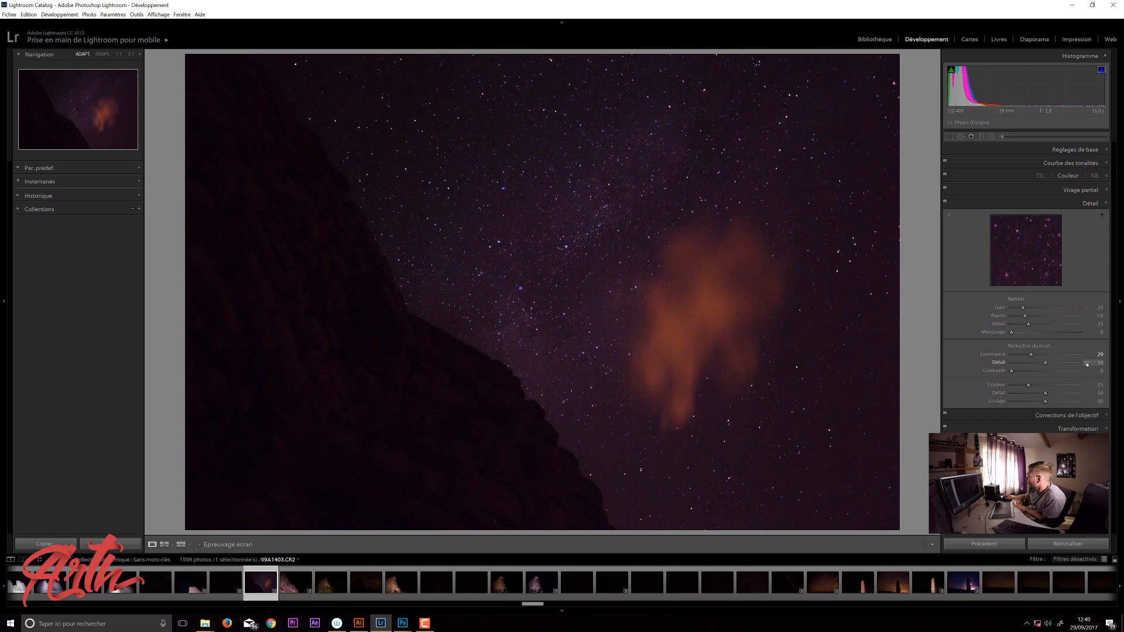
{"action": "double_click", "coordinate": [1007, 356]}
{"action": "left_click", "coordinate": [1090, 150]}
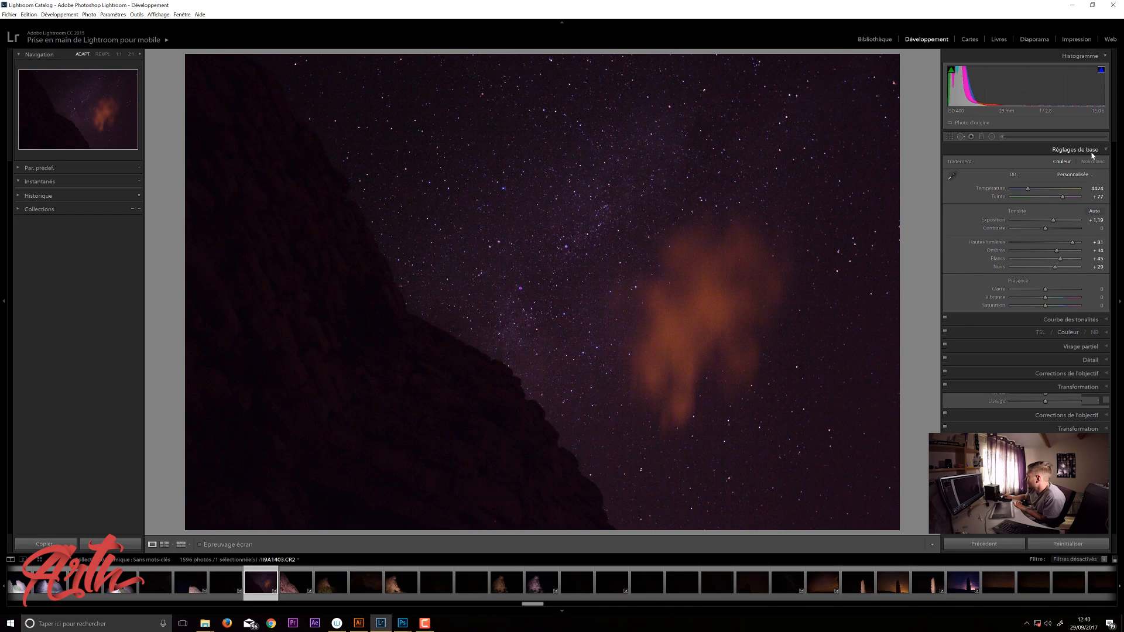
{"action": "left_click_drag", "start_coordinate": [1051, 220], "coordinate": [1048, 226]}
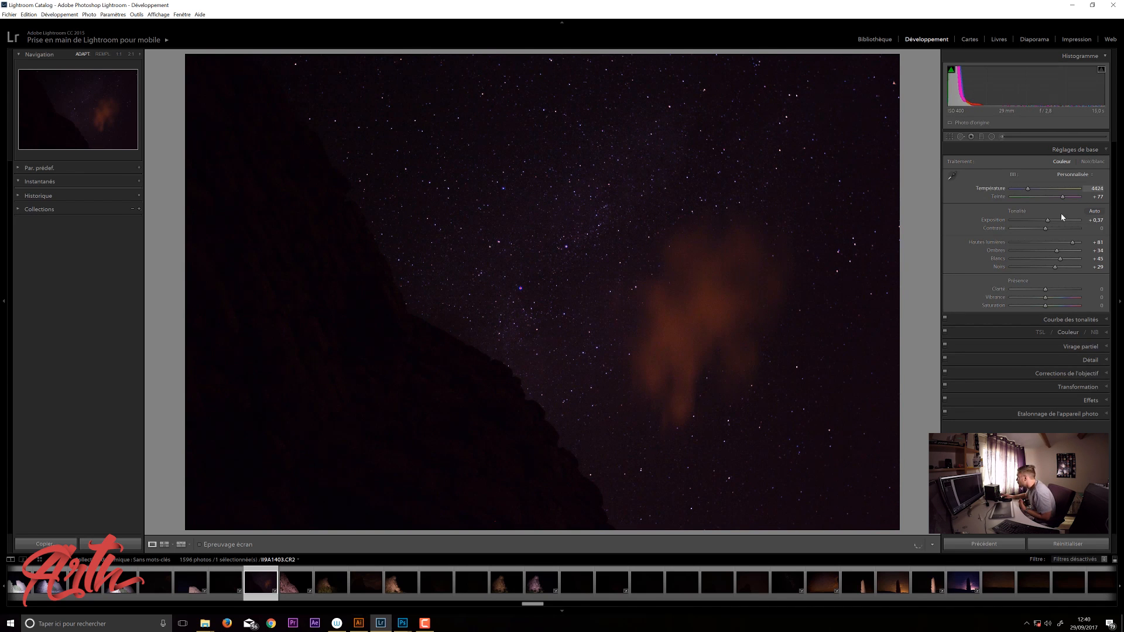
{"action": "left_click_drag", "start_coordinate": [1046, 223], "coordinate": [1048, 223]}
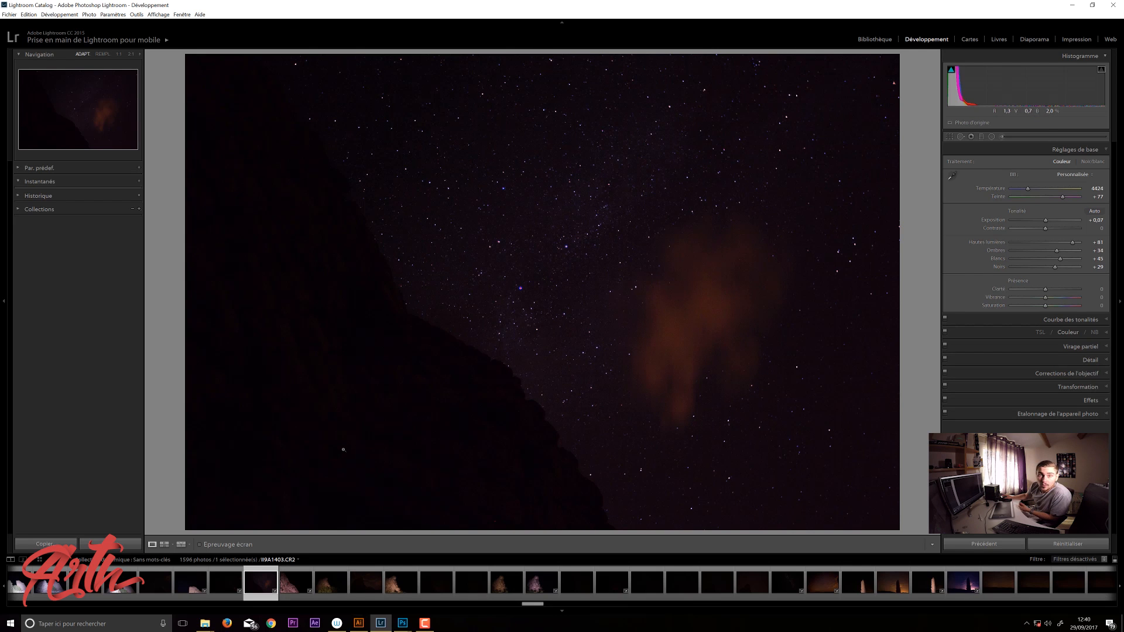
- Open the exported rock photo II9A1404.jpg from the Exportation sans titre folder in Photoshop as its own document
{"action": "left_click_drag", "start_coordinate": [203, 111], "coordinate": [93, 54]}
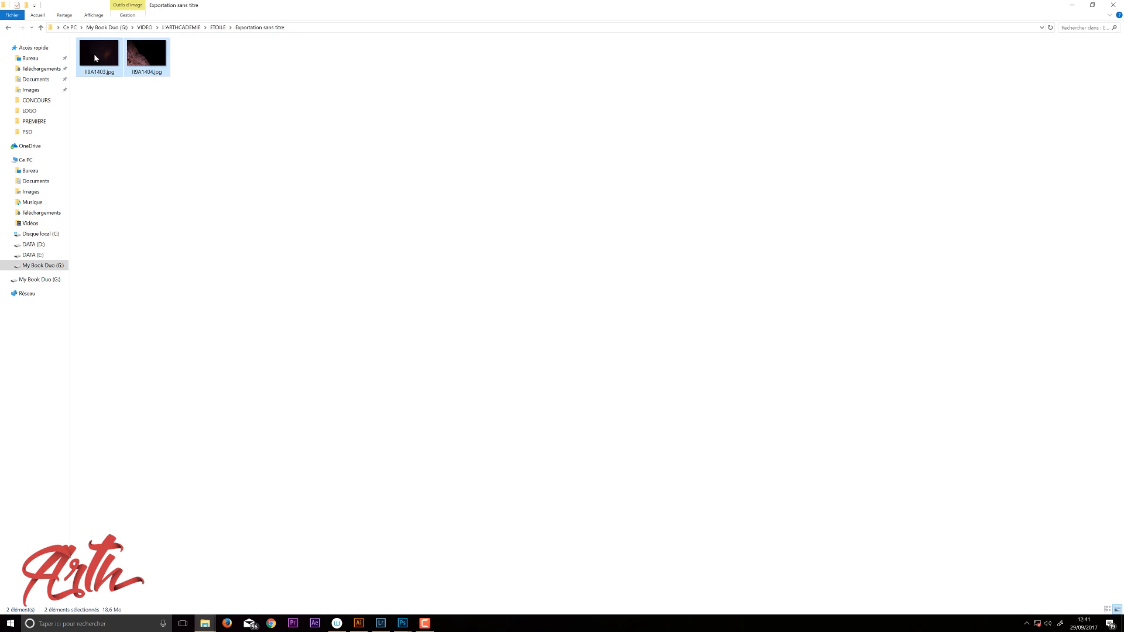
{"action": "left_click", "coordinate": [269, 156]}
{"action": "left_click_drag", "start_coordinate": [146, 56], "coordinate": [753, 43]}
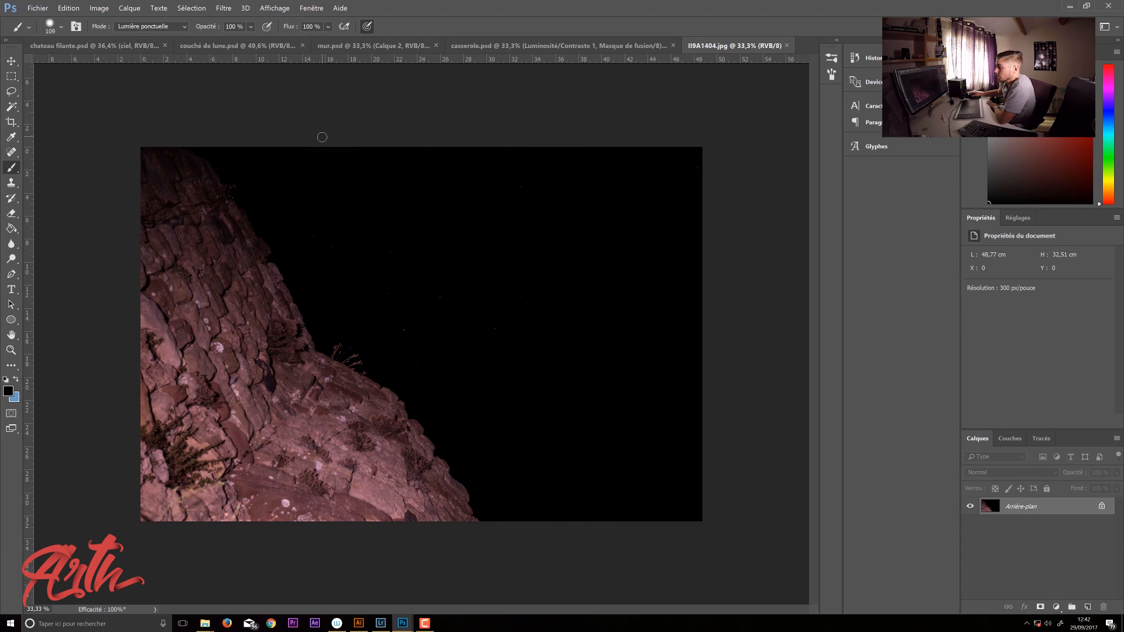
- Start the Netteté optimisée filter on the rock photo with a gain of 241 % and a radius of 1.4 px
{"action": "left_click", "coordinate": [222, 8]}
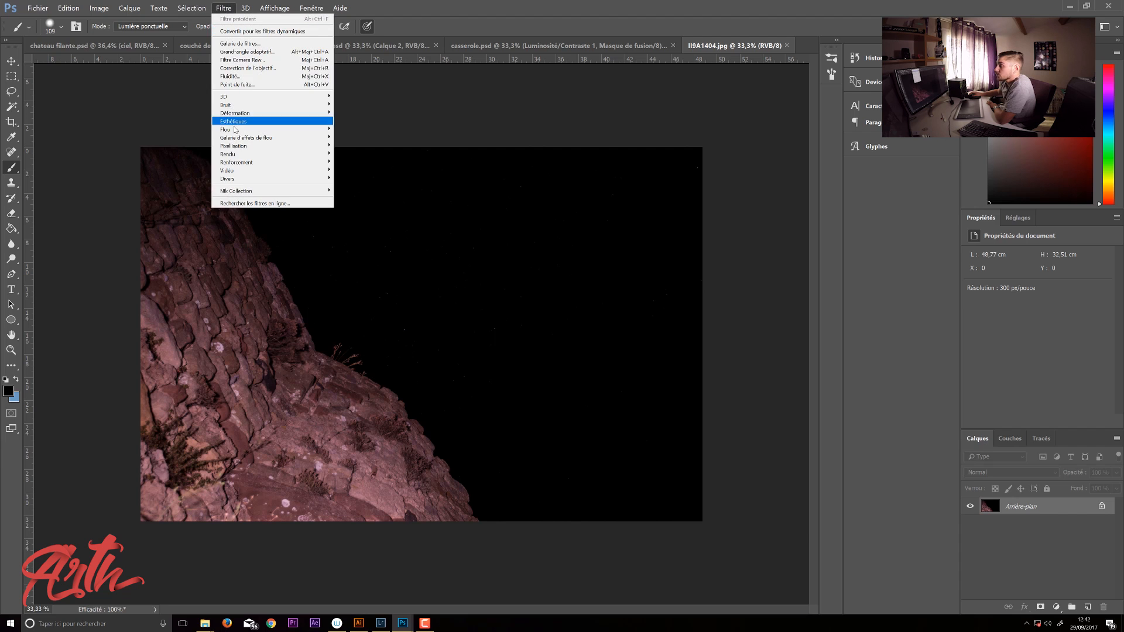
{"action": "left_click", "coordinate": [514, 92]}
{"action": "left_click", "coordinate": [223, 8]}
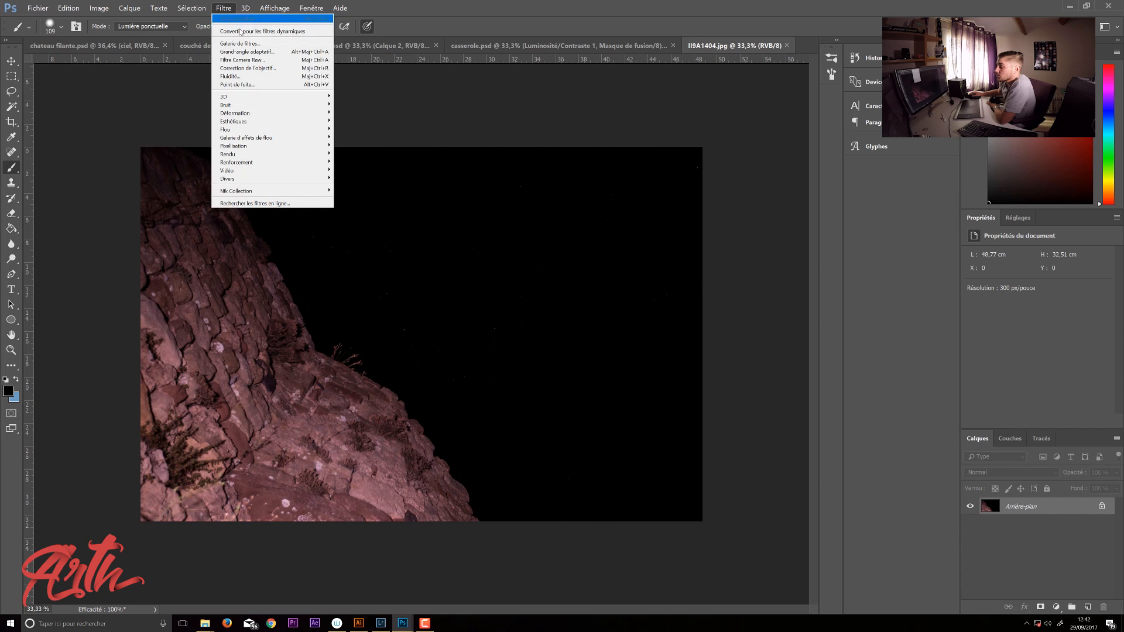
{"action": "mouse_move", "coordinate": [245, 166]}
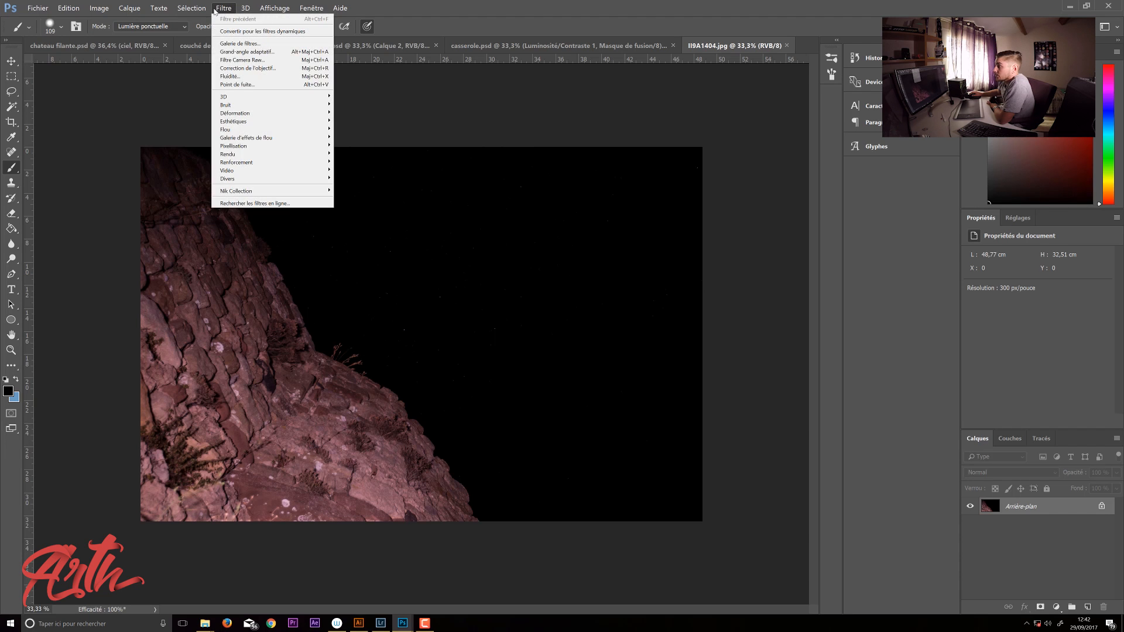
{"action": "left_click", "coordinate": [173, 187]}
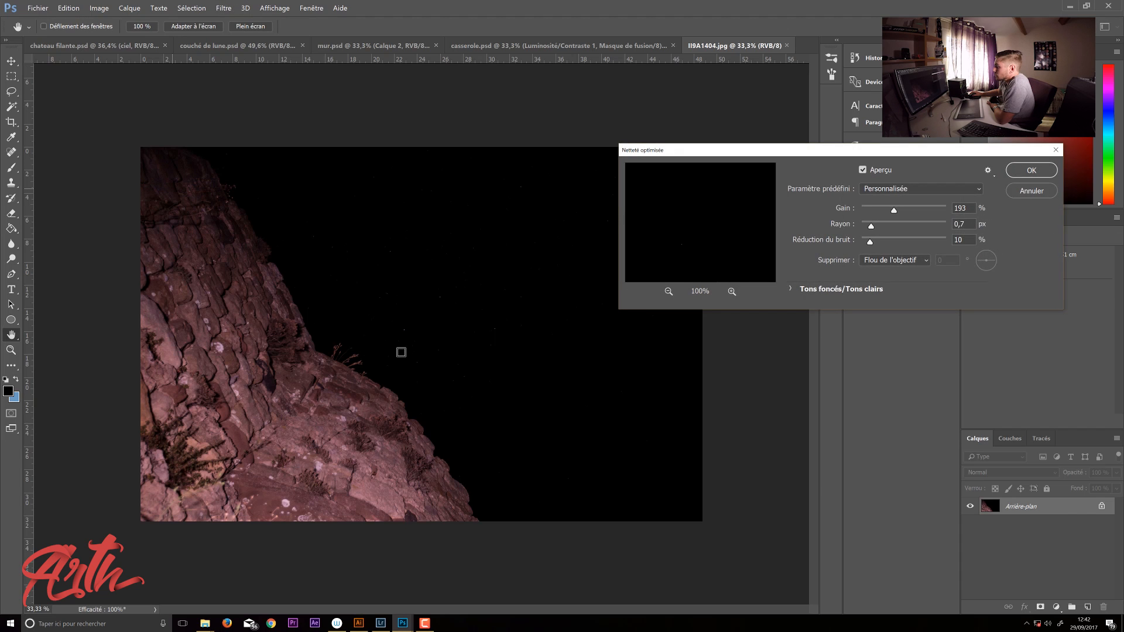
{"action": "left_click", "coordinate": [234, 366]}
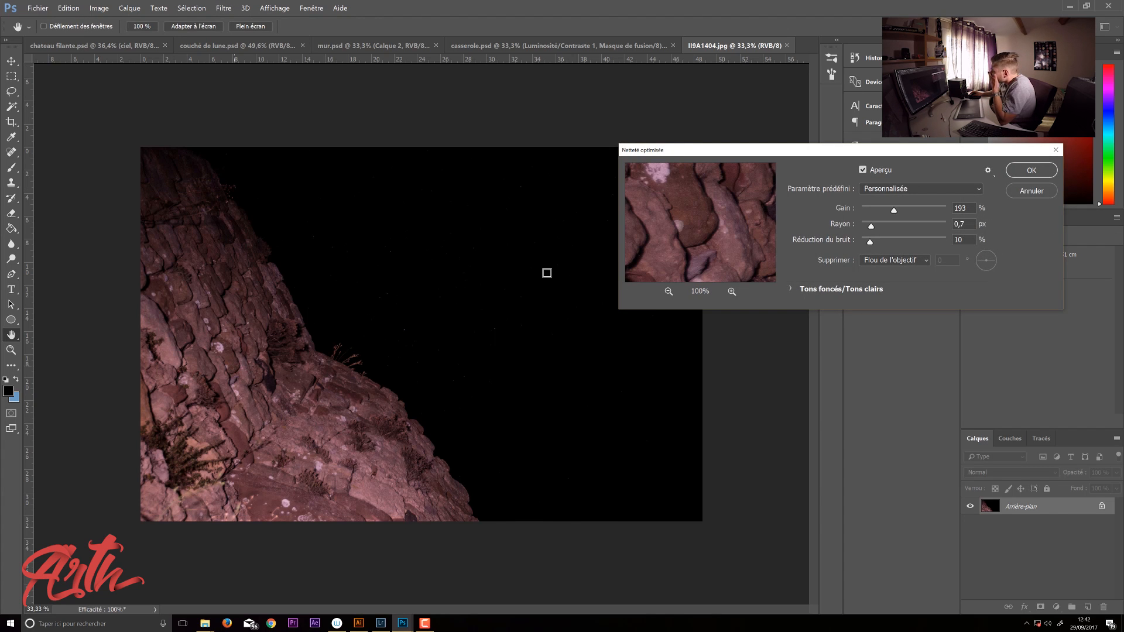
{"action": "left_click_drag", "start_coordinate": [905, 209], "coordinate": [902, 209]}
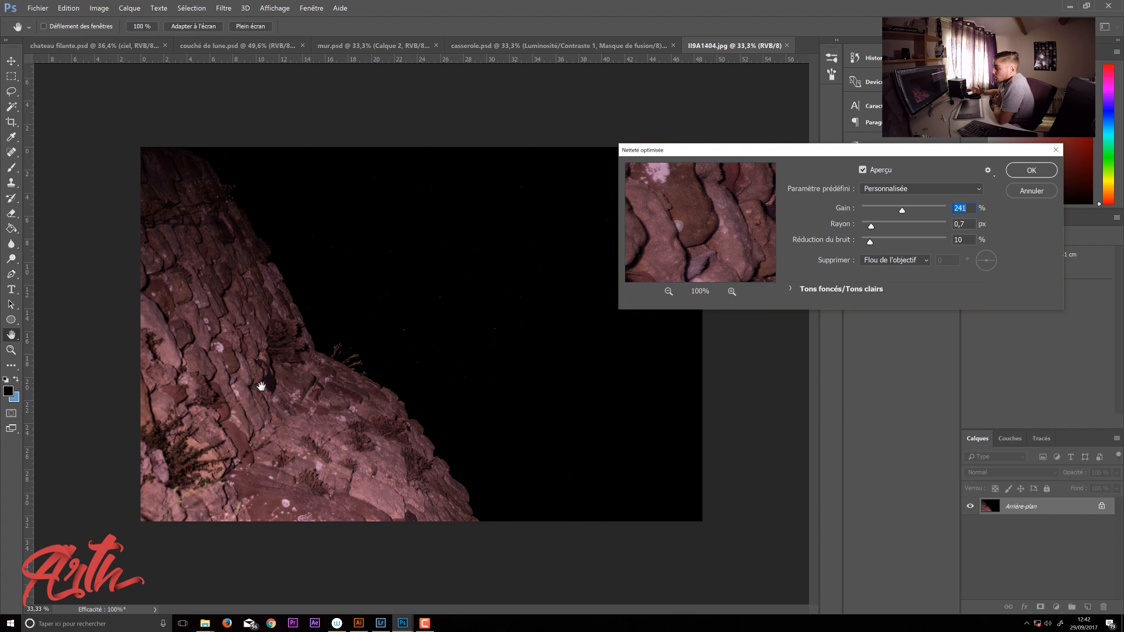
{"action": "left_click", "coordinate": [879, 226]}
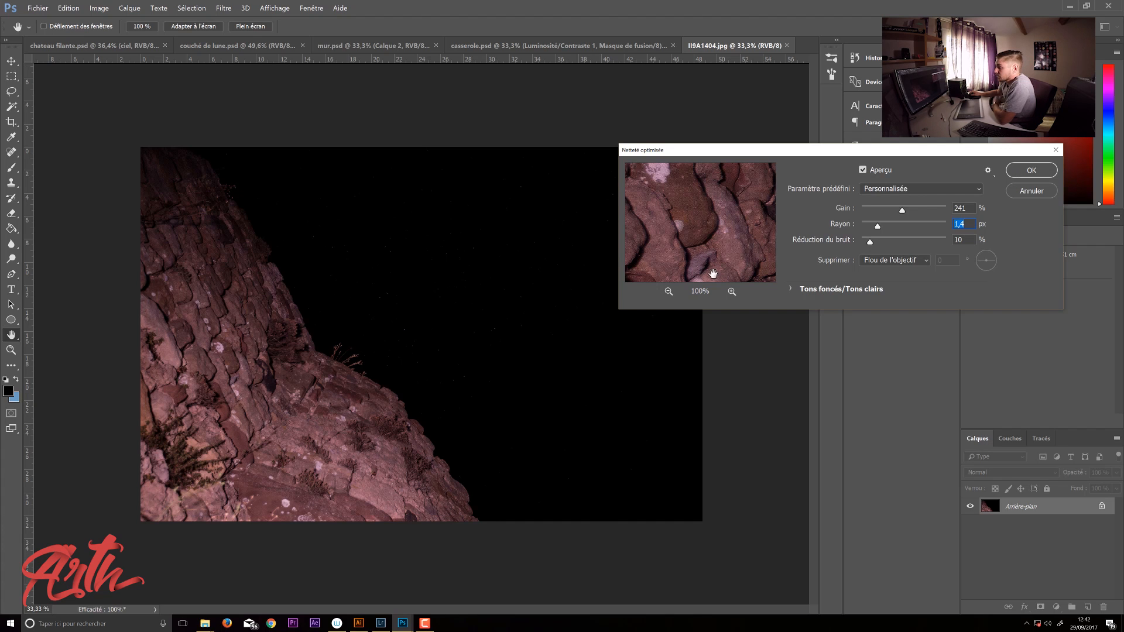
- Check the sharpening on several areas of the rock, then apply the Netteté optimisée filter
{"action": "left_click", "coordinate": [233, 364]}
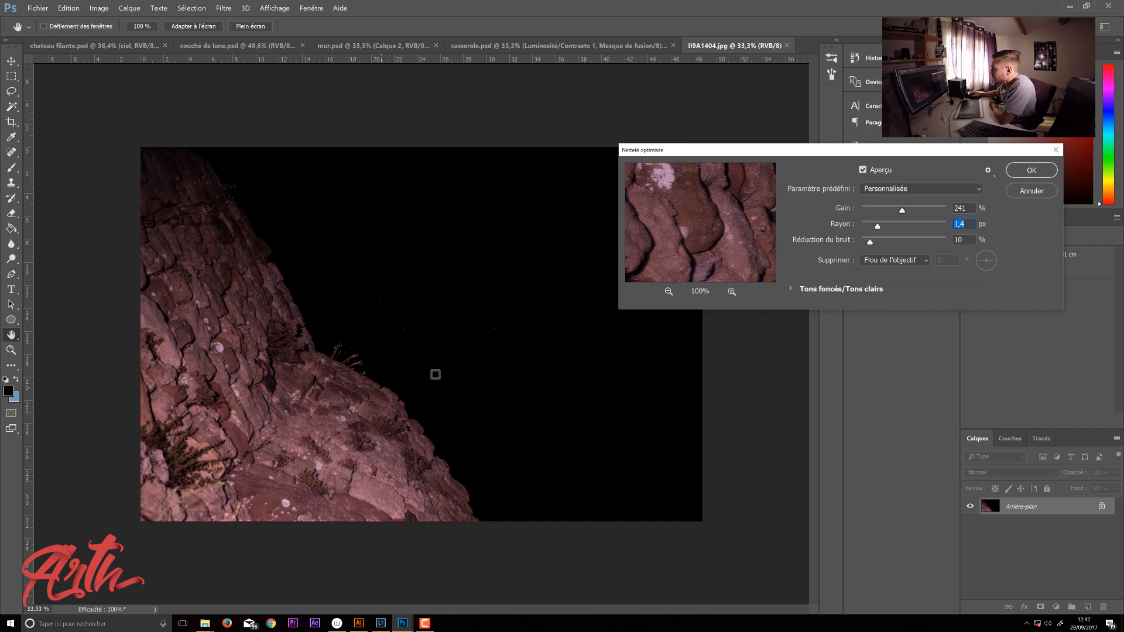
{"action": "left_click", "coordinate": [254, 385]}
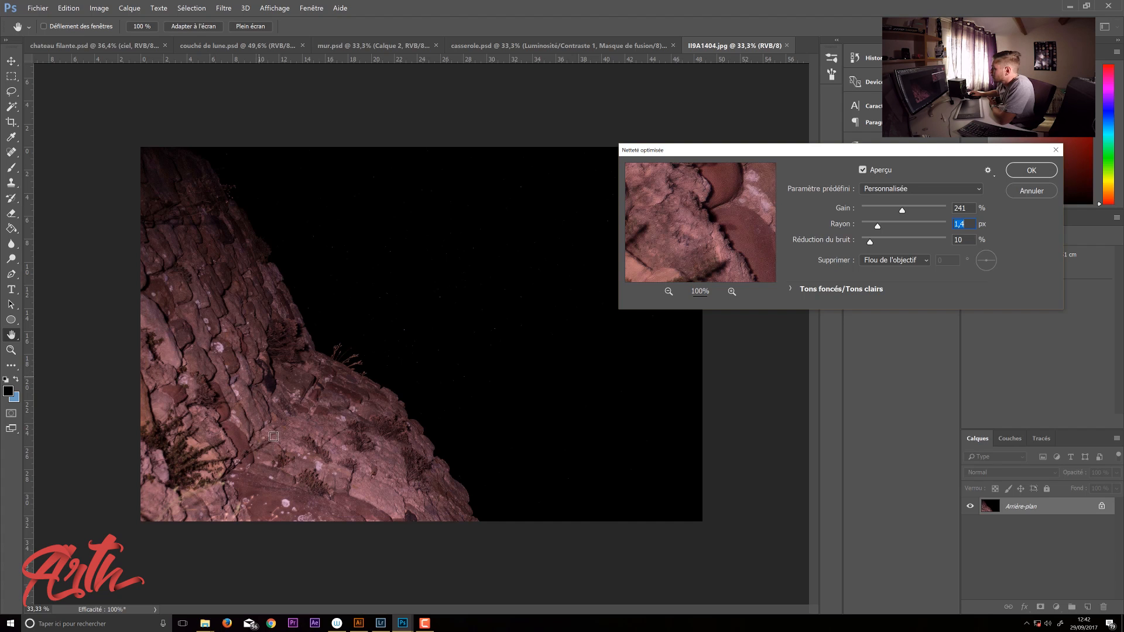
{"action": "left_click", "coordinate": [258, 462]}
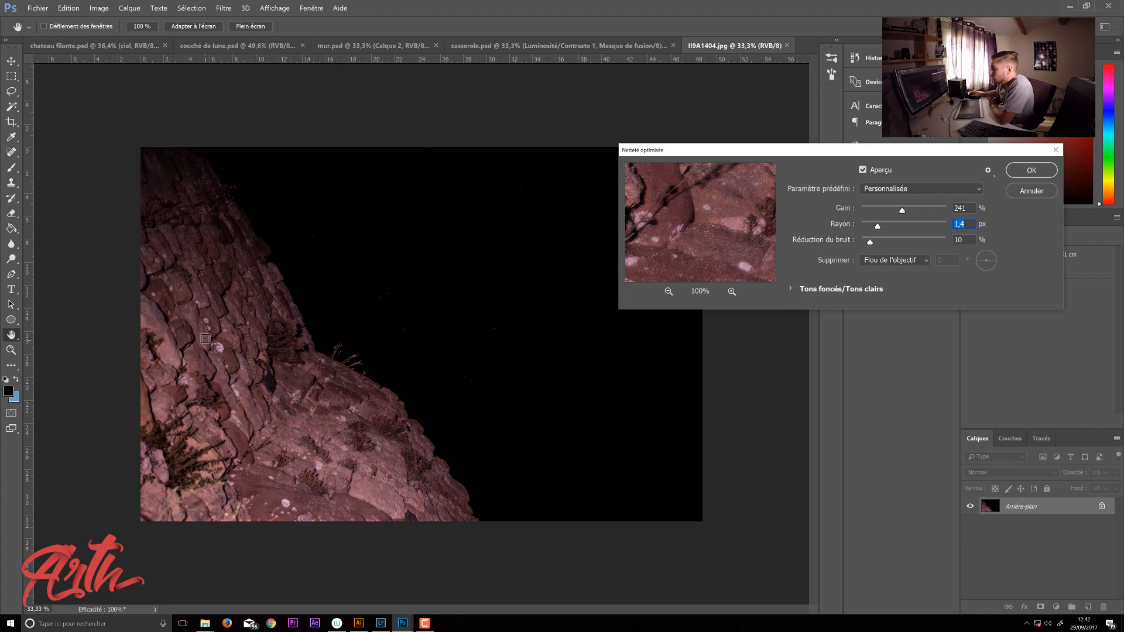
{"action": "left_click", "coordinate": [206, 335]}
{"action": "left_click", "coordinate": [863, 170]}
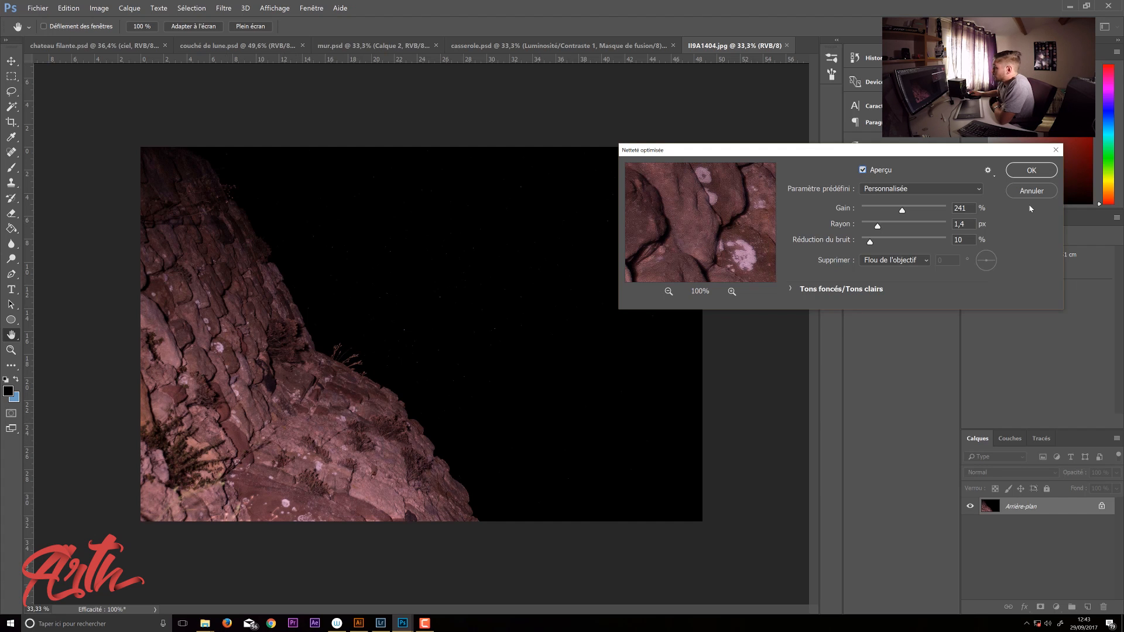
{"action": "left_click", "coordinate": [1031, 170]}
- Select the black sky beside the rock with the Magic Wand tool and display the related selection tools
{"action": "key", "text": "b"}
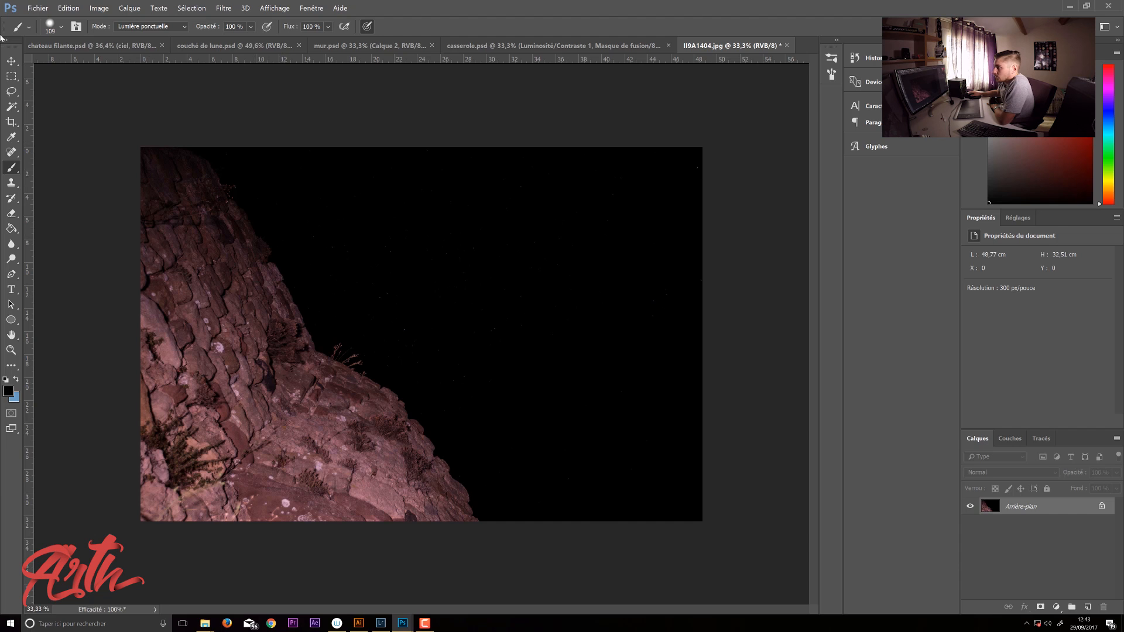
{"action": "left_click", "coordinate": [11, 92]}
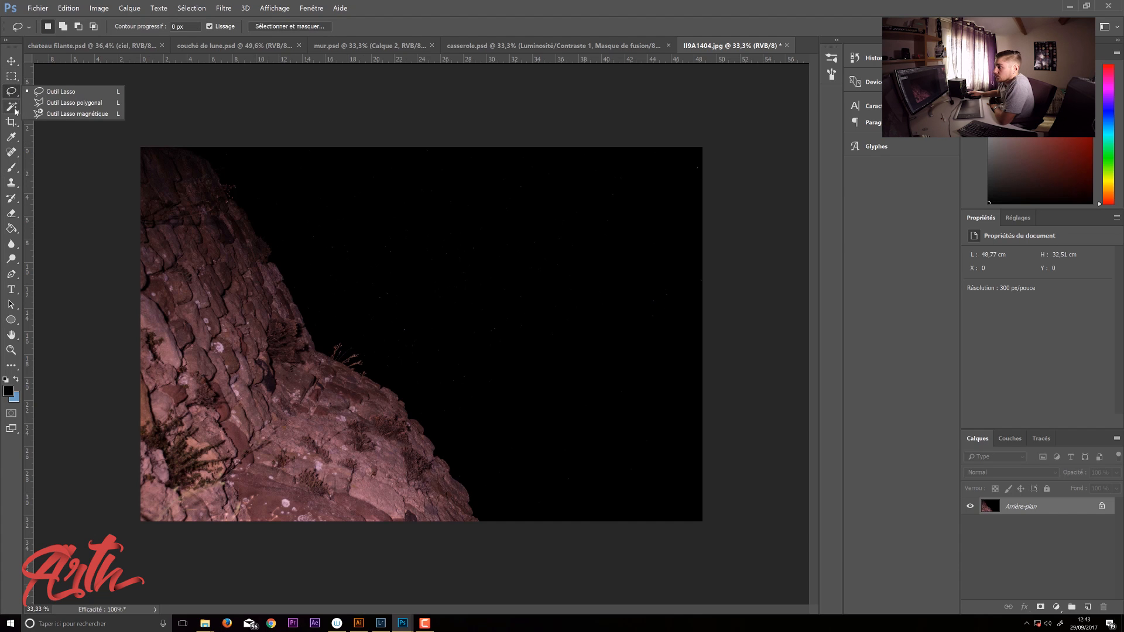
{"action": "left_click", "coordinate": [15, 110]}
{"action": "left_click", "coordinate": [91, 118]}
{"action": "left_click", "coordinate": [301, 181]}
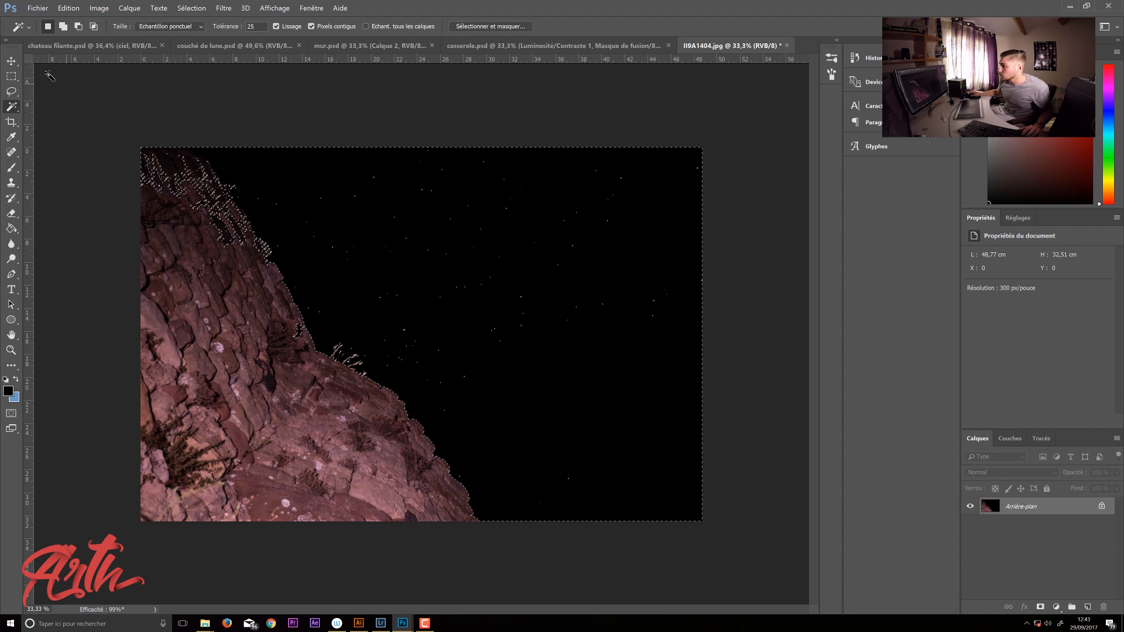
{"action": "left_click", "coordinate": [12, 107]}
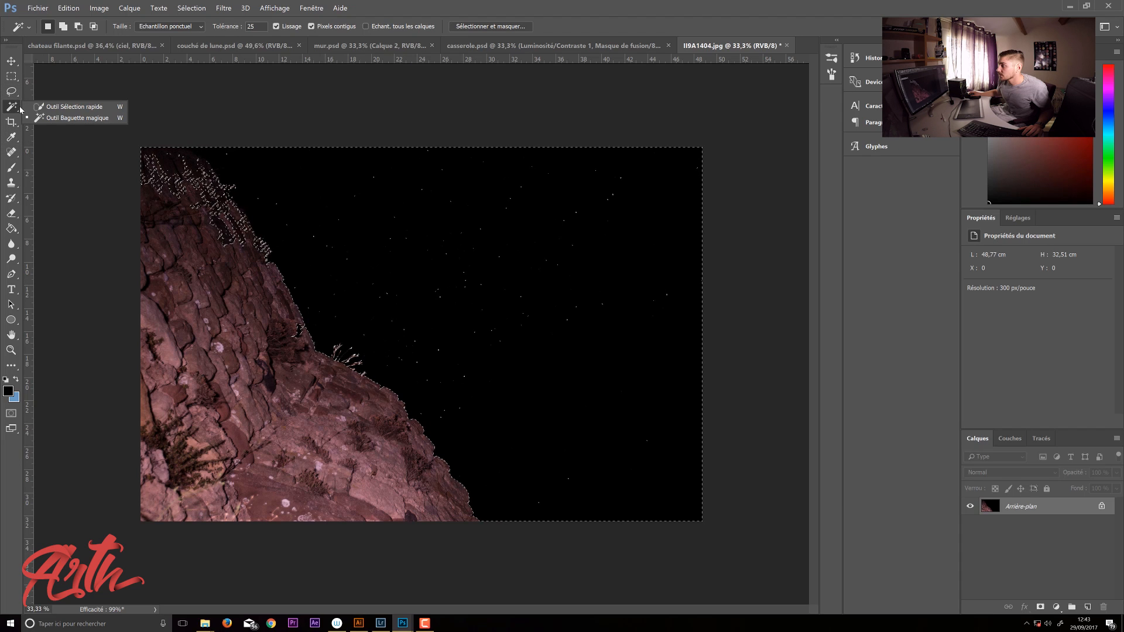
- Subtract the rock's dark upper part from the sky selection with the Quick Selection tool
{"action": "left_click", "coordinate": [71, 106]}
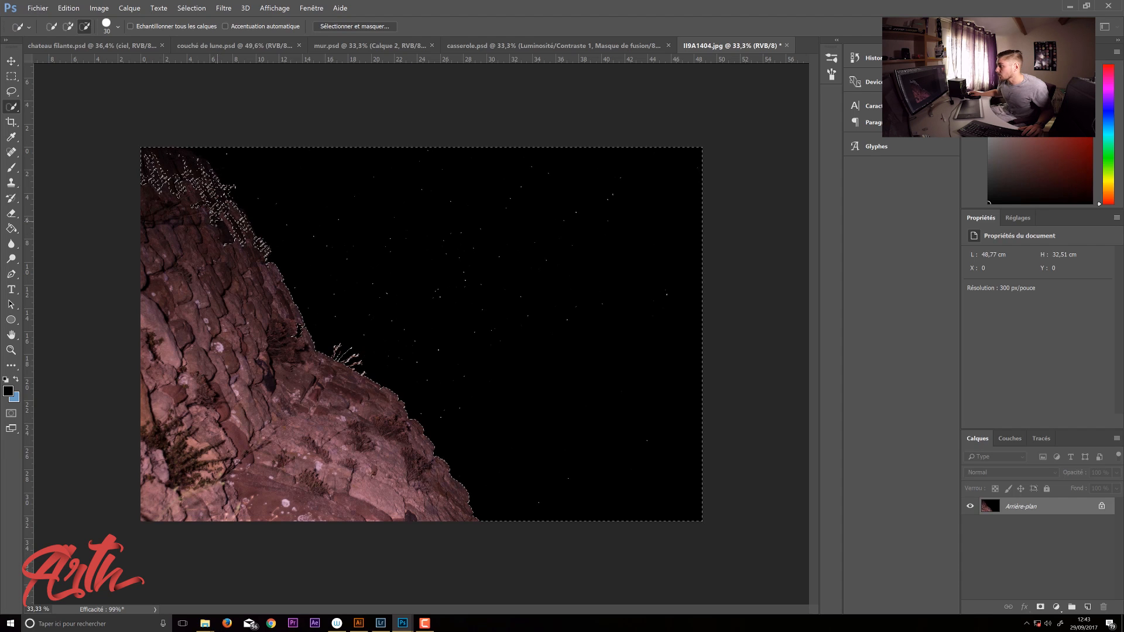
{"action": "left_click_drag", "start_coordinate": [148, 157], "coordinate": [166, 179]}
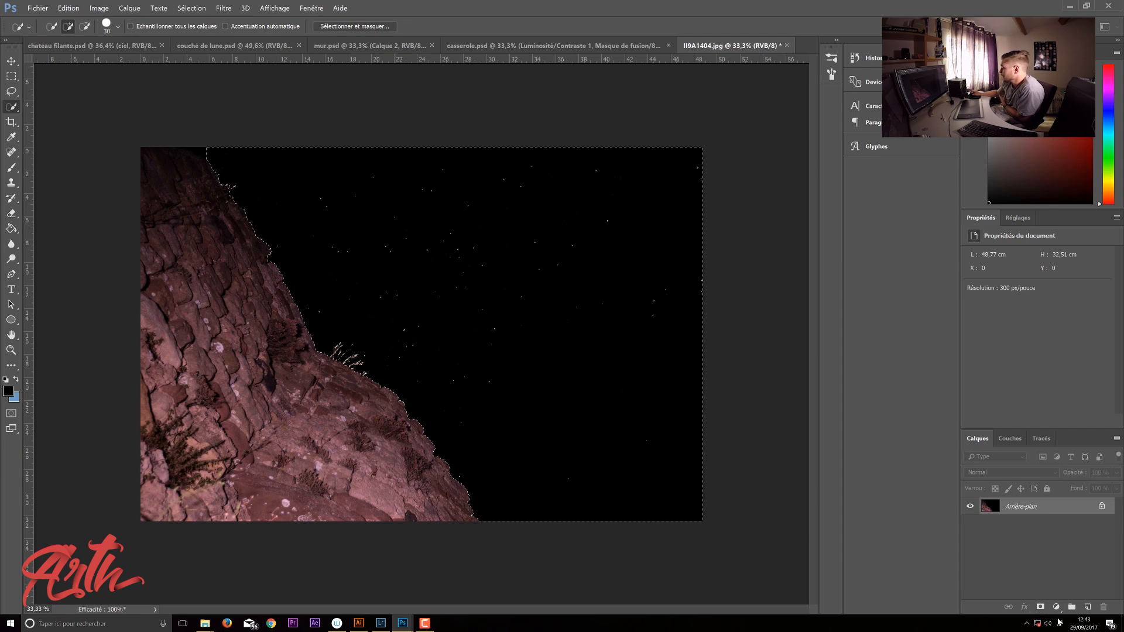
- Invert the selection to the rock and add it as a layer mask that hides the black sky
{"action": "left_click", "coordinate": [197, 9]}
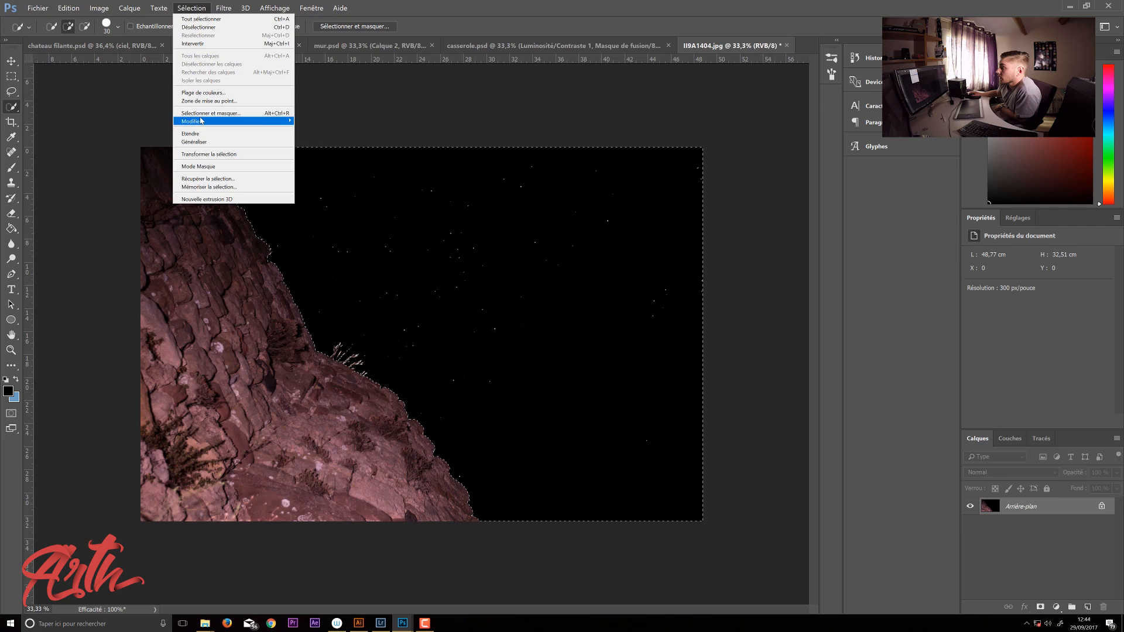
{"action": "left_click", "coordinate": [229, 8]}
{"action": "left_click", "coordinate": [193, 8]}
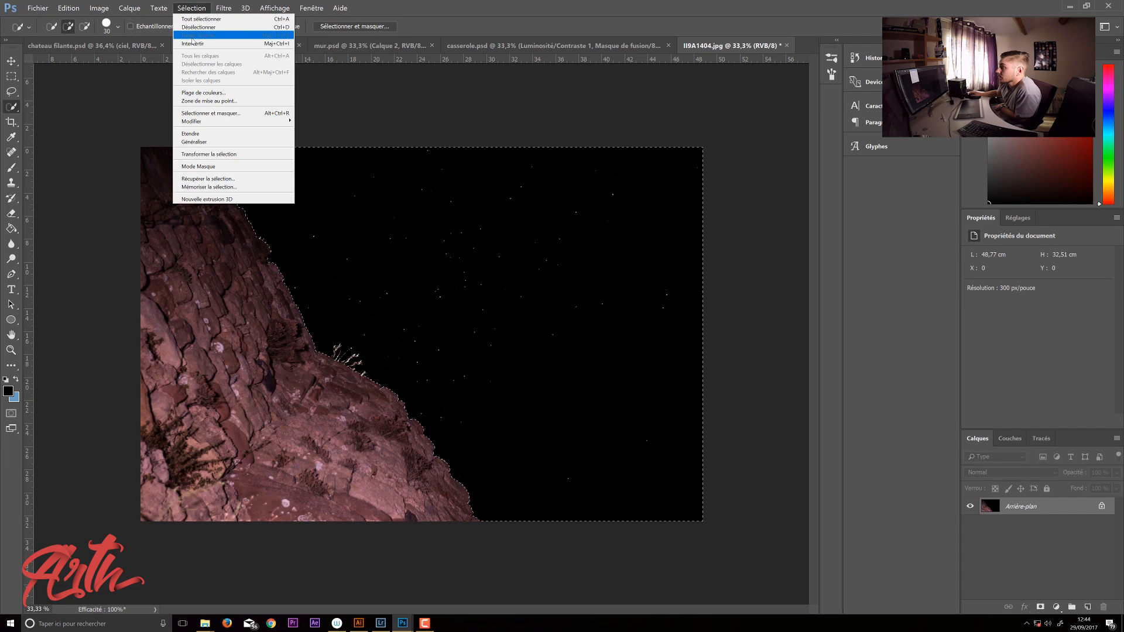
{"action": "left_click", "coordinate": [193, 44]}
{"action": "left_click", "coordinate": [1040, 607]}
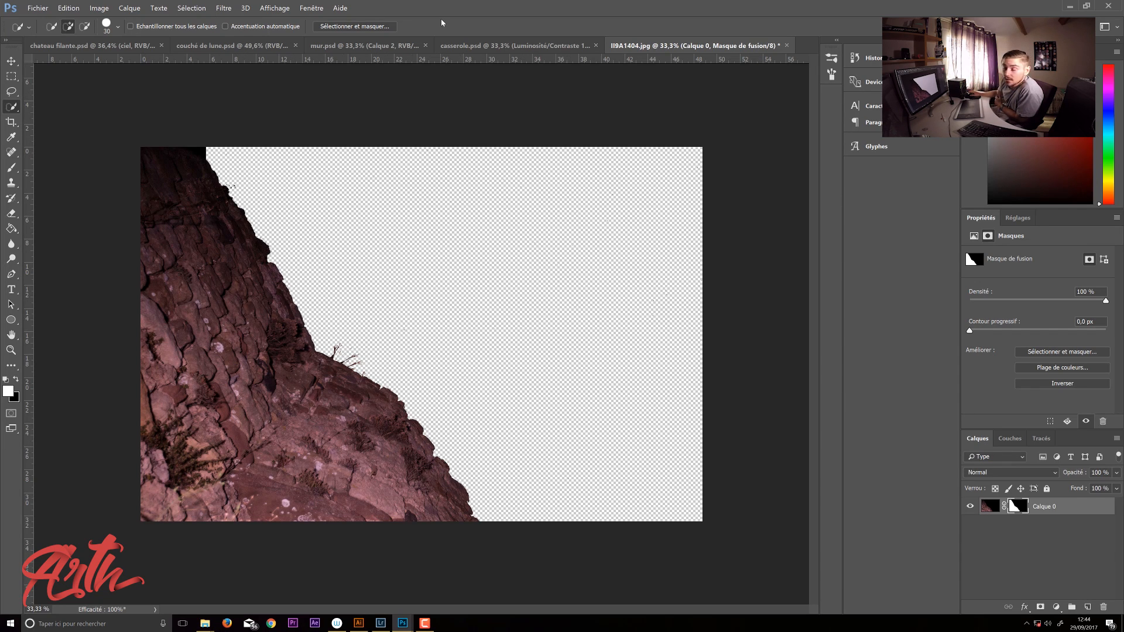
- Brush white test strokes on the layer mask over the hidden sky, and cover them again with black
{"action": "left_click", "coordinate": [11, 167]}
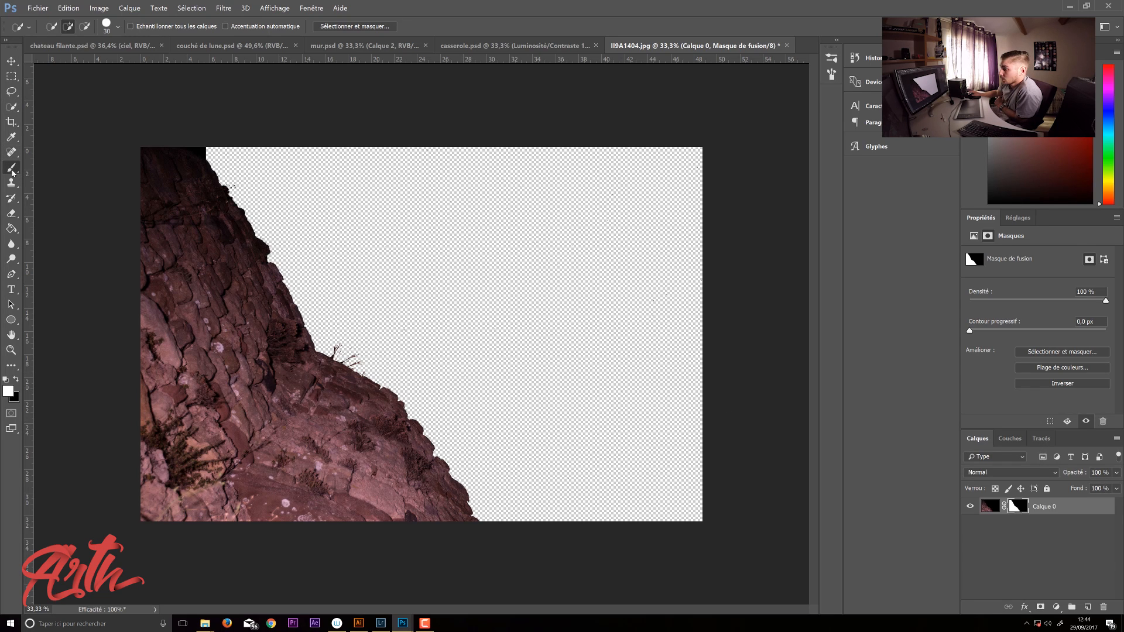
{"action": "mouse_move", "coordinate": [517, 227]}
{"action": "left_mouse_down"}
{"action": "mouse_move", "coordinate": [516, 305]}
{"action": "mouse_move", "coordinate": [425, 247]}
{"action": "mouse_move", "coordinate": [358, 322]}
{"action": "mouse_move", "coordinate": [436, 343]}
{"action": "mouse_move", "coordinate": [436, 252]}
{"action": "mouse_move", "coordinate": [582, 383]}
{"action": "mouse_move", "coordinate": [545, 332]}
{"action": "mouse_move", "coordinate": [553, 352]}
{"action": "left_mouse_up"}
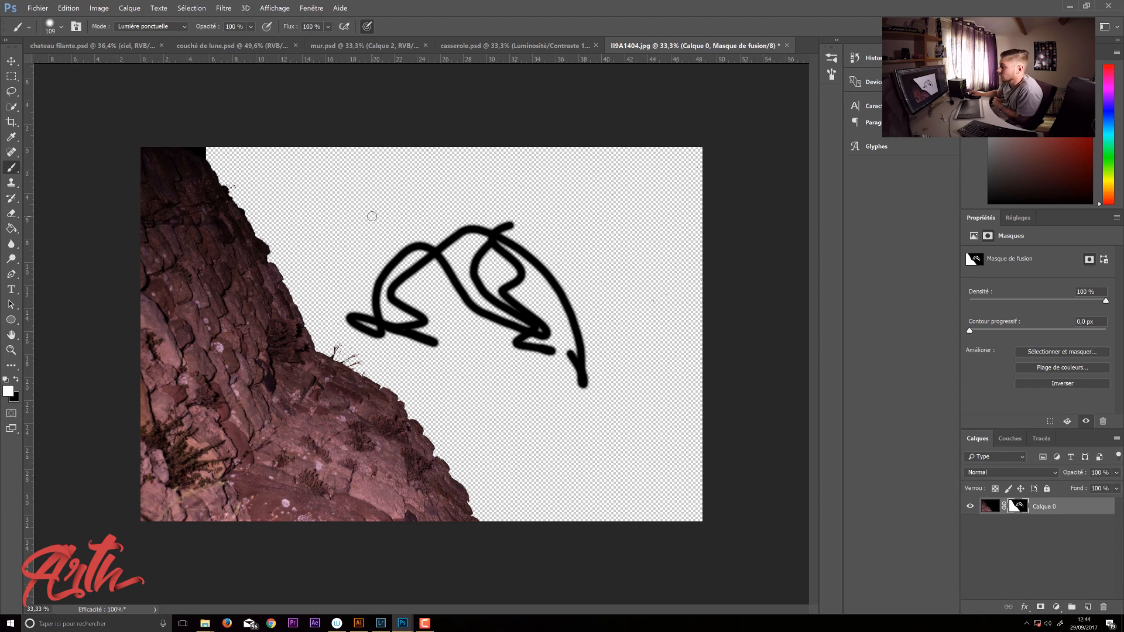
{"action": "left_click", "coordinate": [16, 380]}
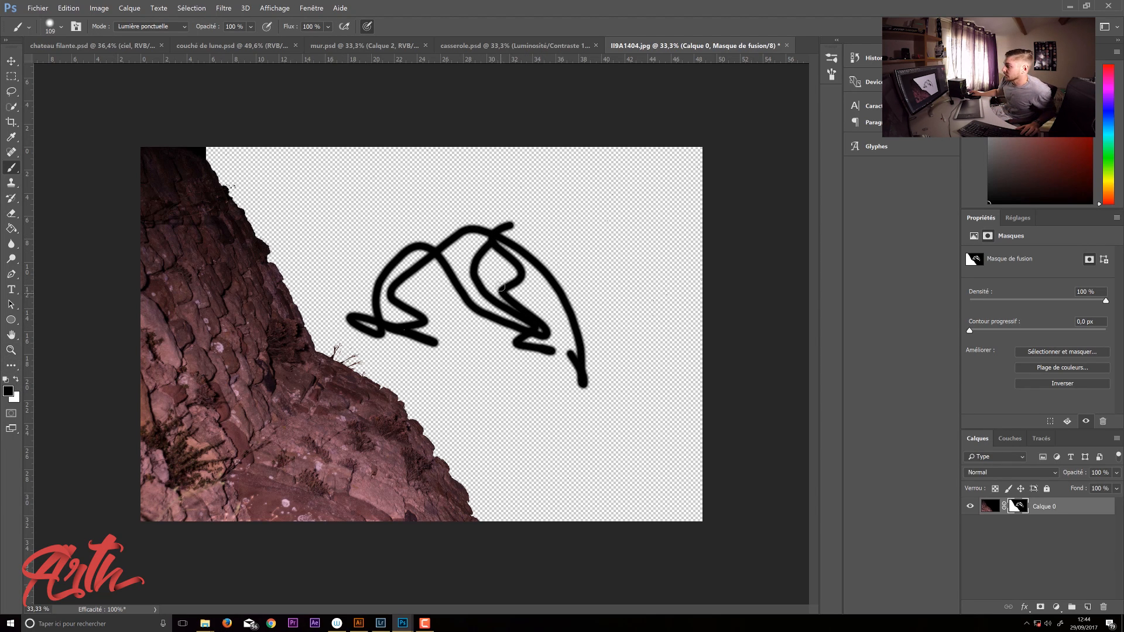
{"action": "left_click_drag", "start_coordinate": [470, 269], "coordinate": [496, 269]}
{"action": "mouse_move", "coordinate": [570, 333]}
{"action": "left_mouse_down"}
{"action": "mouse_move", "coordinate": [586, 380]}
{"action": "mouse_move", "coordinate": [539, 281]}
{"action": "left_mouse_up"}
{"action": "mouse_move", "coordinate": [566, 298]}
{"action": "left_mouse_down"}
{"action": "mouse_move", "coordinate": [451, 260]}
{"action": "mouse_move", "coordinate": [531, 332]}
{"action": "mouse_move", "coordinate": [484, 222]}
{"action": "mouse_move", "coordinate": [568, 364]}
{"action": "mouse_move", "coordinate": [445, 271]}
{"action": "mouse_move", "coordinate": [408, 307]}
{"action": "mouse_move", "coordinate": [414, 328]}
{"action": "mouse_move", "coordinate": [367, 287]}
{"action": "mouse_move", "coordinate": [395, 326]}
{"action": "mouse_move", "coordinate": [355, 303]}
{"action": "mouse_move", "coordinate": [376, 277]}
{"action": "mouse_move", "coordinate": [420, 304]}
{"action": "left_mouse_up"}
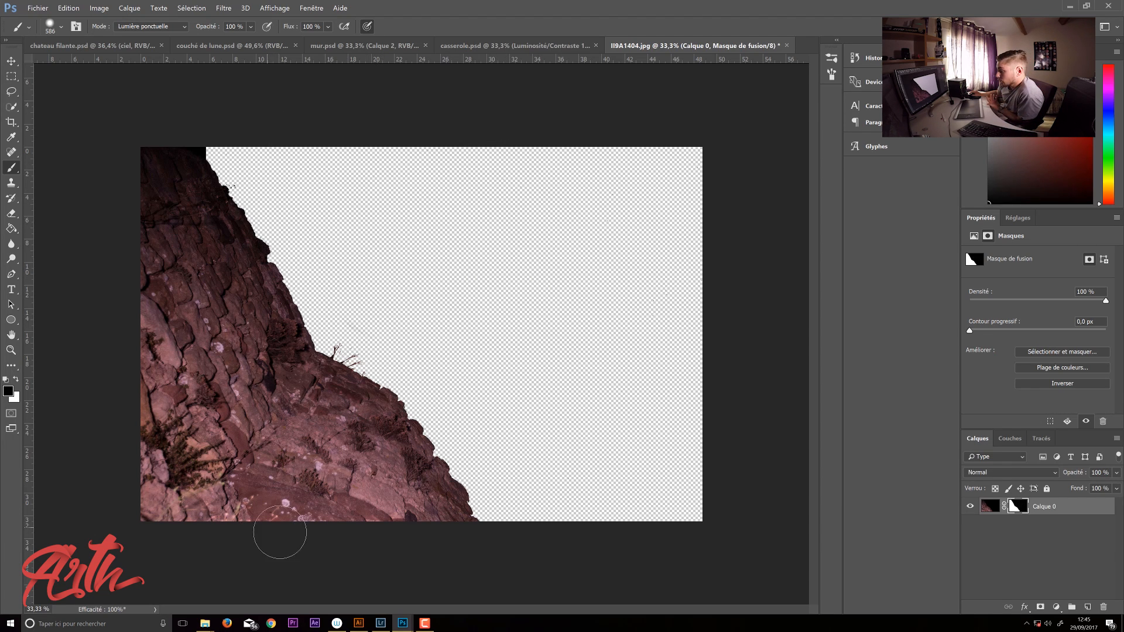
- Place the starry sky photo II9A1403 from the Exportation sans titre folder into the rock document, beneath the masked rock layer
{"action": "left_click", "coordinate": [207, 627]}
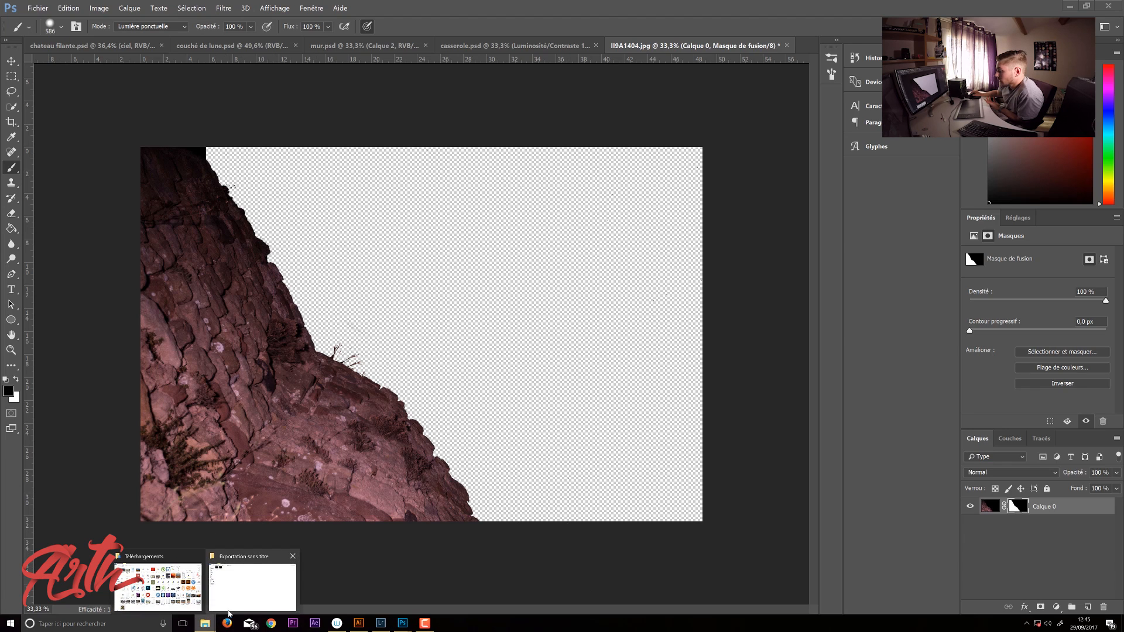
{"action": "left_click", "coordinate": [247, 587]}
{"action": "left_click_drag", "start_coordinate": [91, 54], "coordinate": [351, 572]}
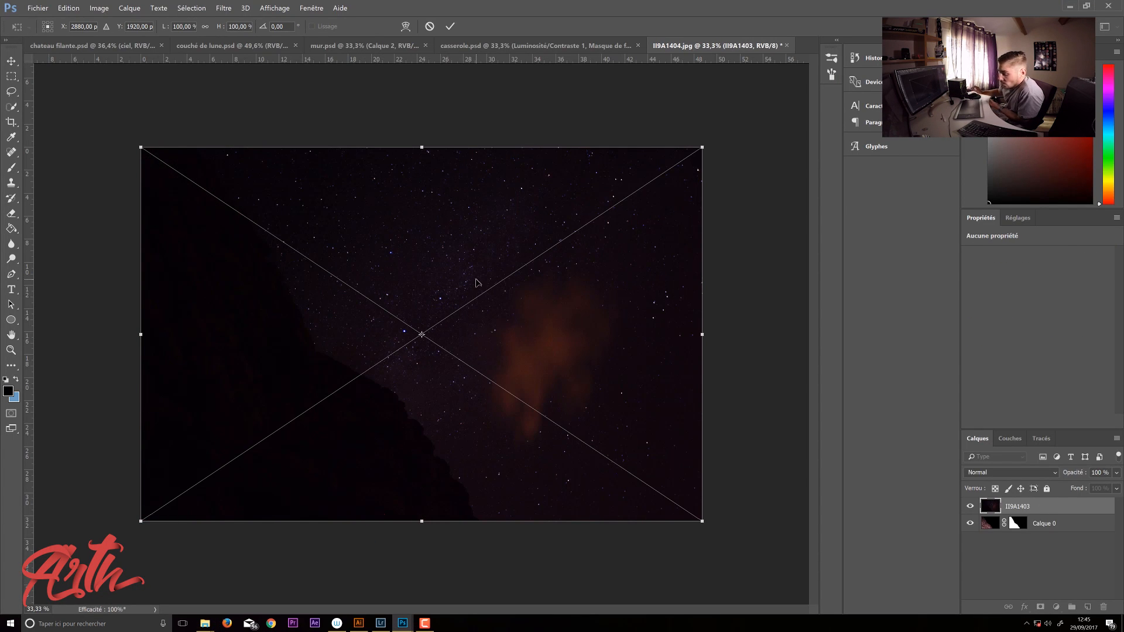
{"action": "key", "text": "Return"}
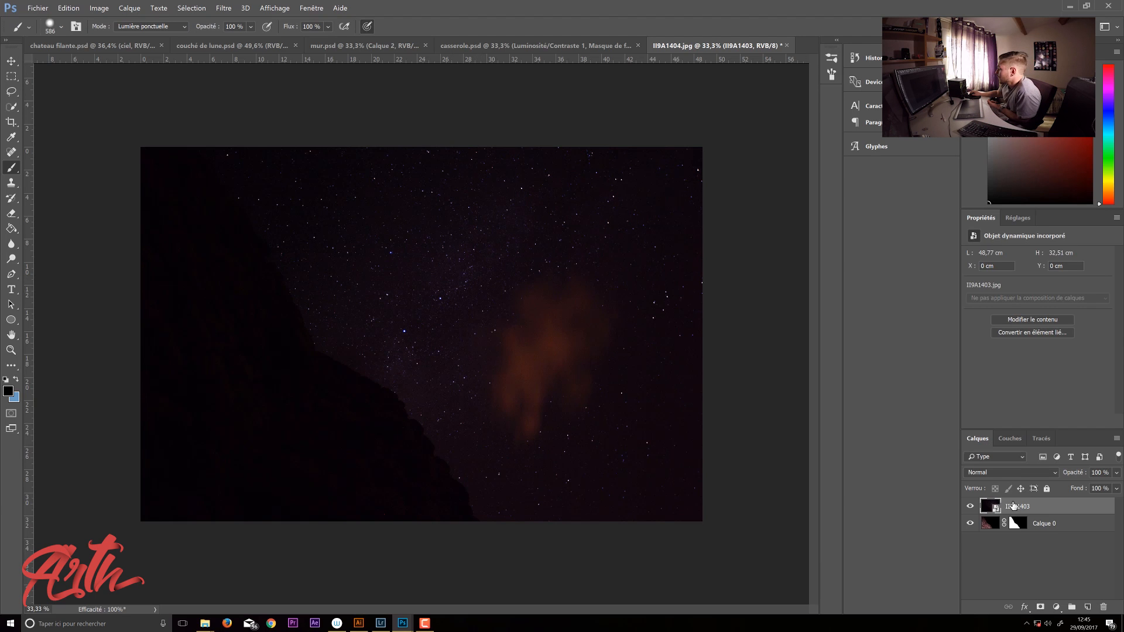
{"action": "left_click_drag", "start_coordinate": [1053, 514], "coordinate": [1054, 530]}
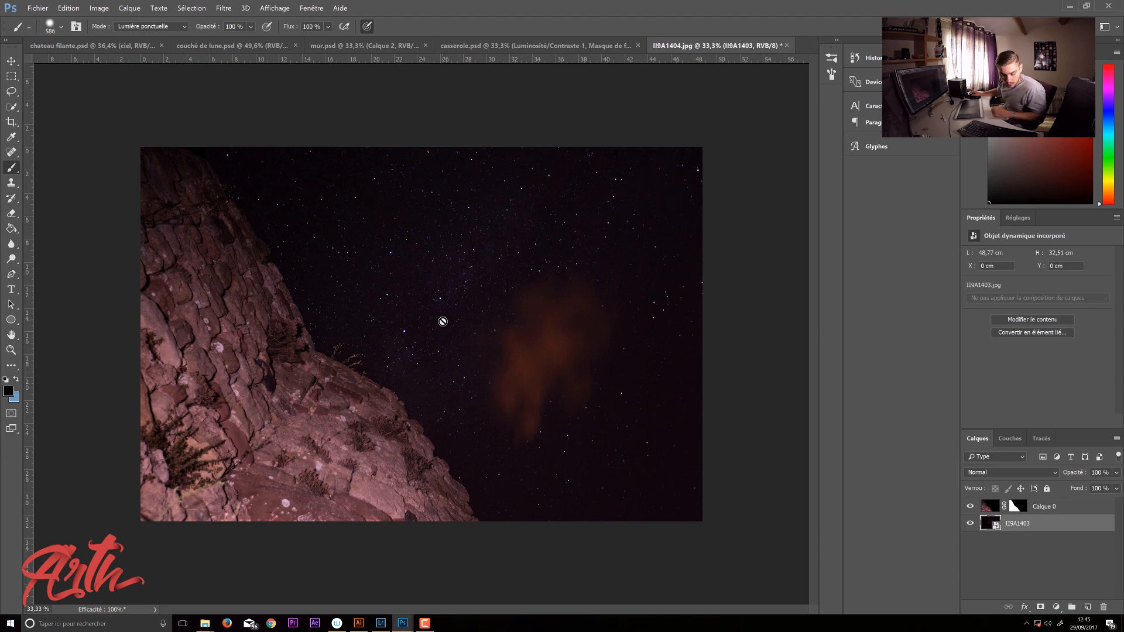
- Examine the stars in the composited sky up close and look at the source photos in Lightroom, returning to Photoshop
{"action": "scroll", "coordinate": [439, 302], "scroll_direction": "up", "scroll_amount": 4}
{"action": "scroll", "coordinate": [439, 377], "scroll_direction": "up", "scroll_amount": 4}
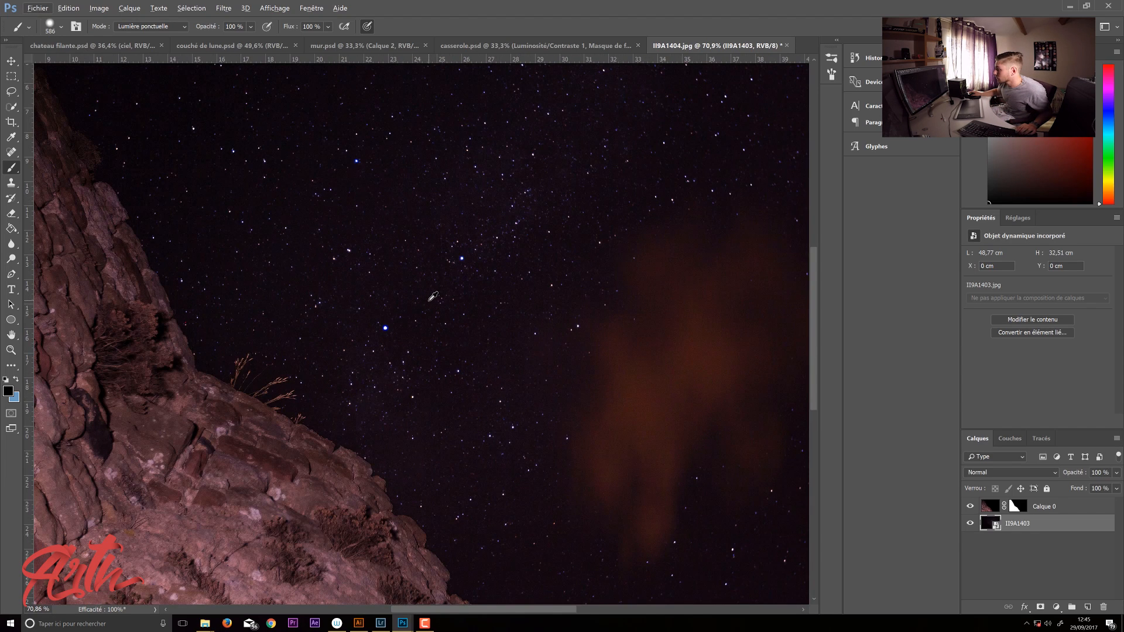
{"action": "left_click_drag", "start_coordinate": [440, 377], "coordinate": [471, 484]}
{"action": "left_click_drag", "start_coordinate": [541, 492], "coordinate": [460, 379]}
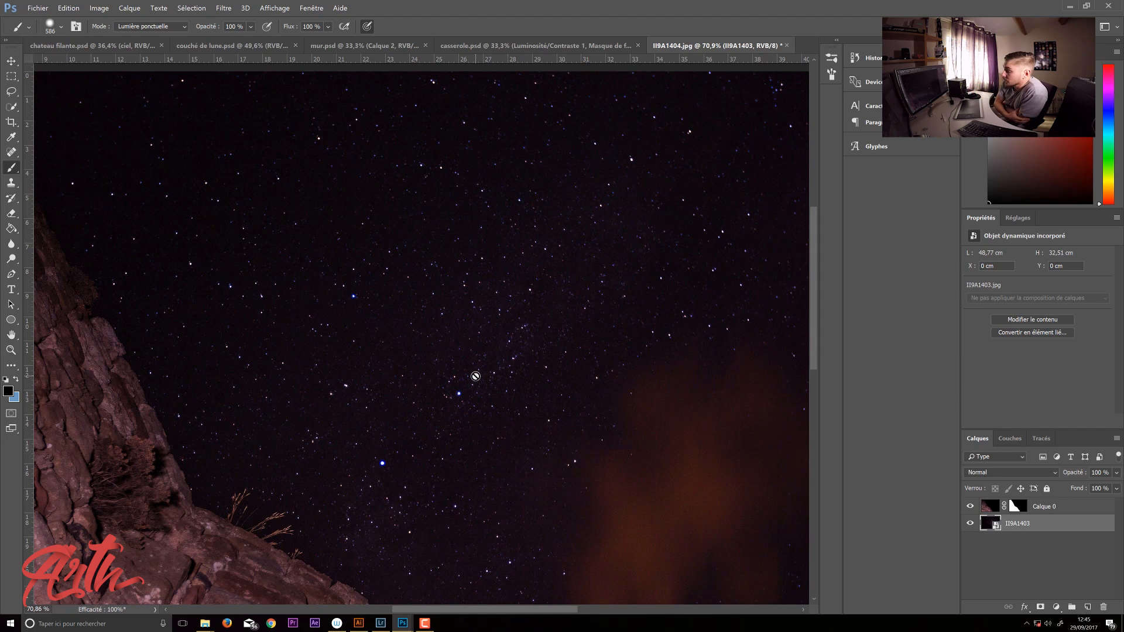
{"action": "left_click", "coordinate": [380, 623]}
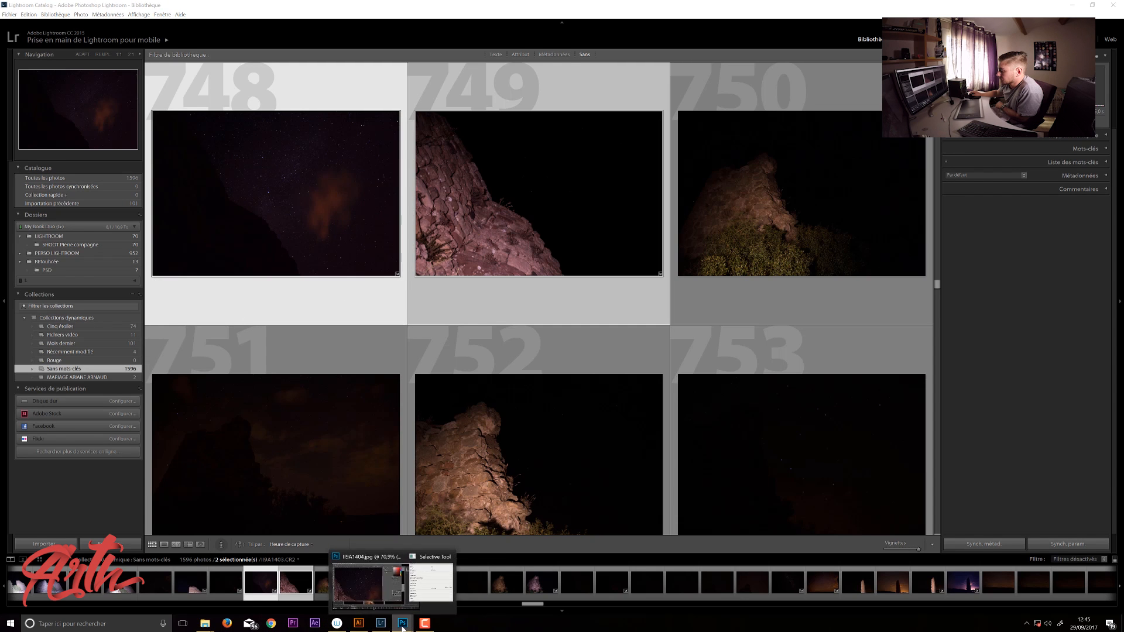
{"action": "left_click", "coordinate": [403, 624]}
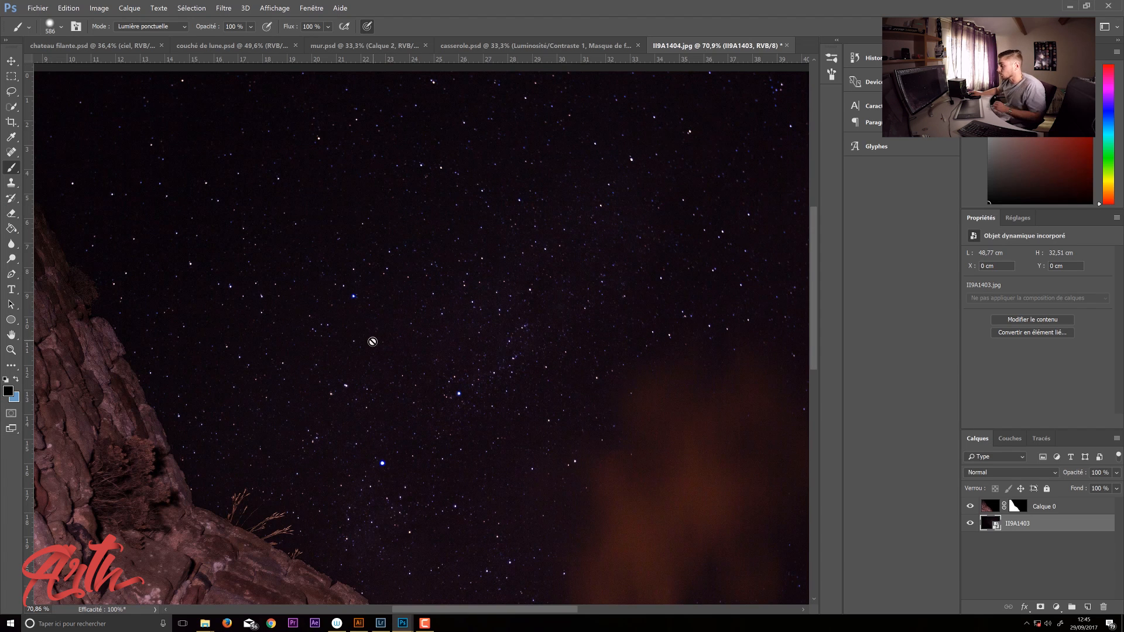
{"action": "scroll", "coordinate": [361, 346], "scroll_direction": "down", "scroll_amount": 5}
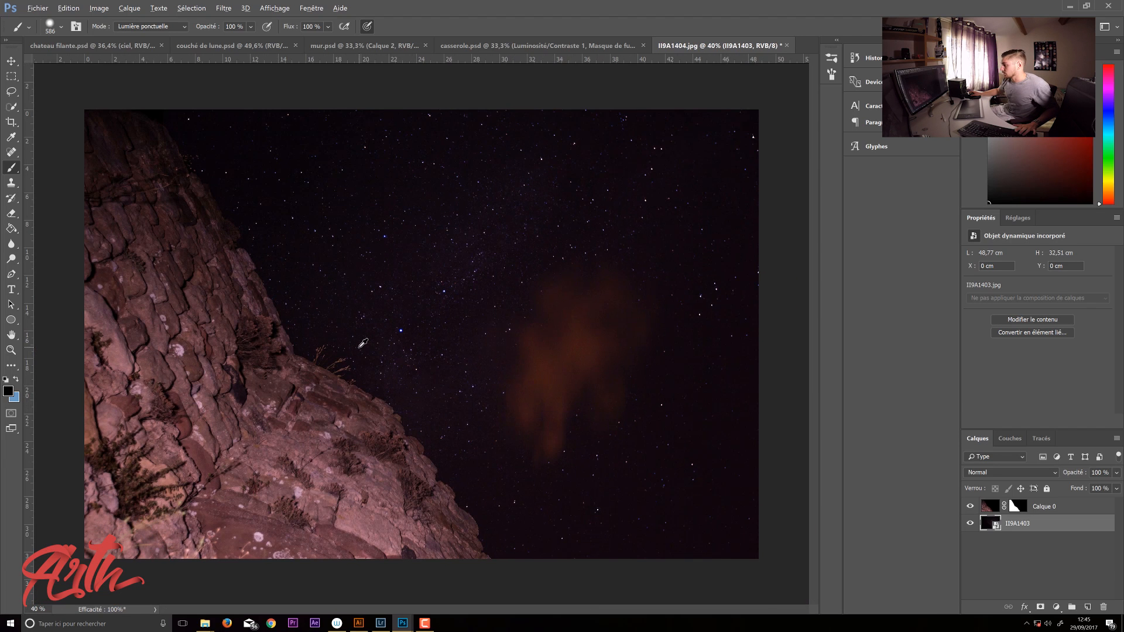
- Sharpen the II9A1403 sky layer with Netteté optimisée at 241 % gain, 1.4 px radius and 10 % noise reduction
{"action": "left_click", "coordinate": [223, 7]}
{"action": "mouse_move", "coordinate": [246, 162]}
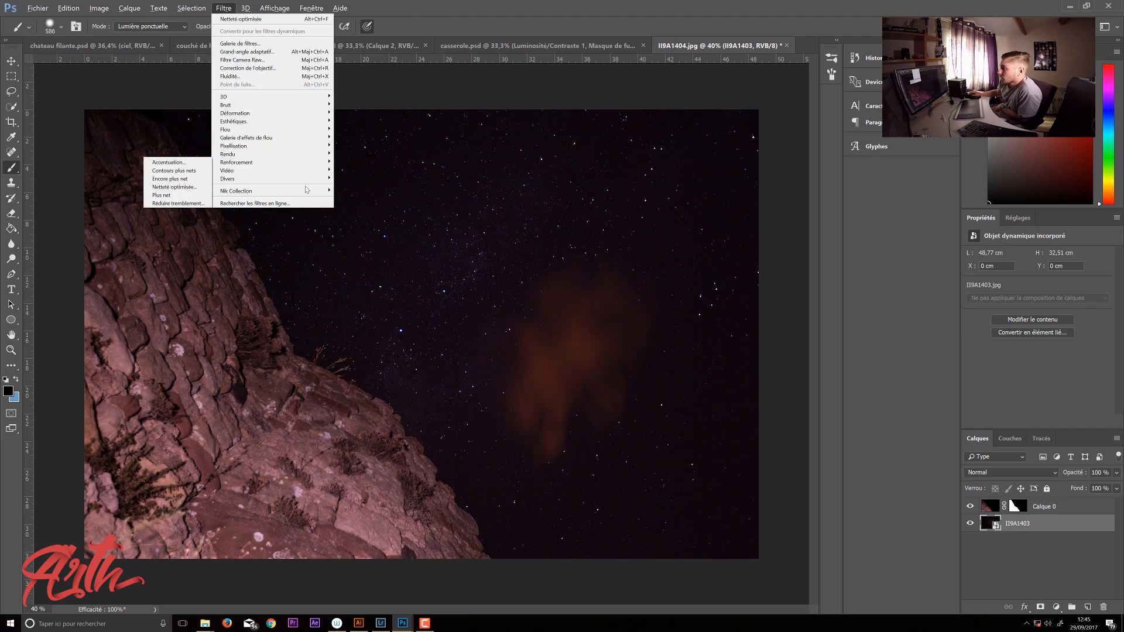
{"action": "left_click", "coordinate": [171, 187]}
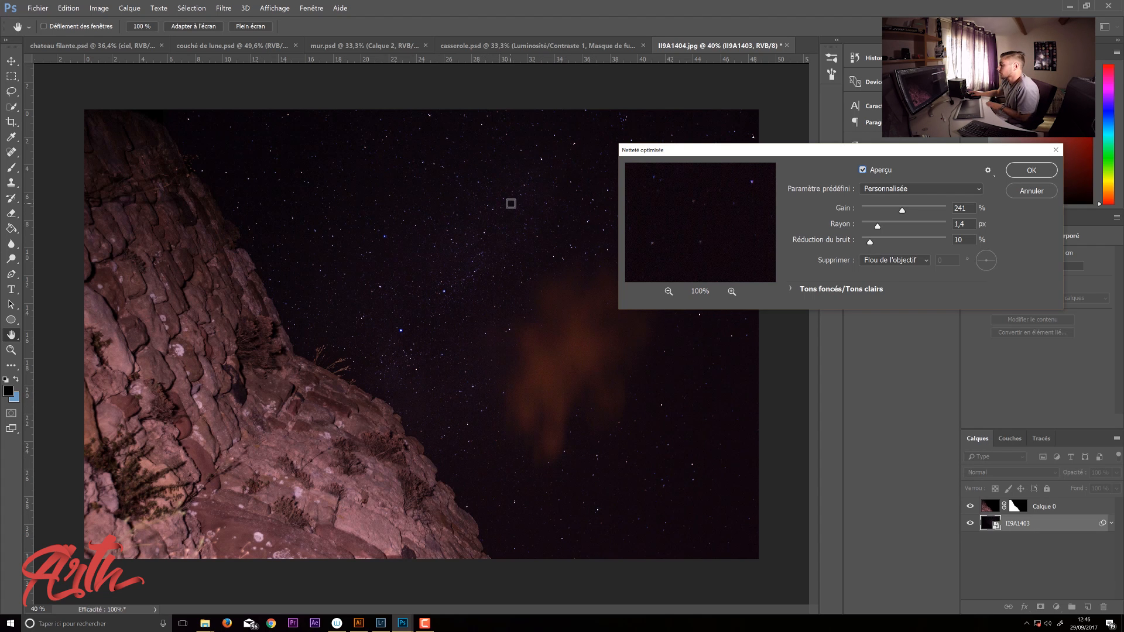
{"action": "left_click", "coordinate": [1031, 170]}
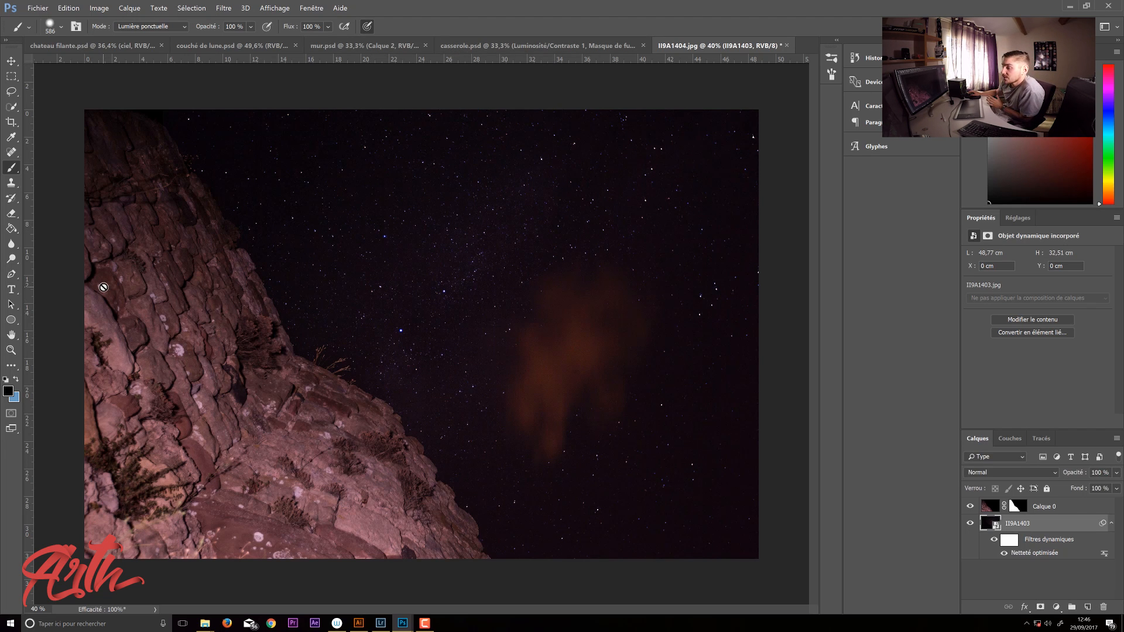
- Run Color Efex Pro 4's Tonal Contrast on the rock layer Calque 0 and bring it back as a masked, brushable layer
{"action": "left_click_drag", "start_coordinate": [0, 253], "coordinate": [307, 250]}
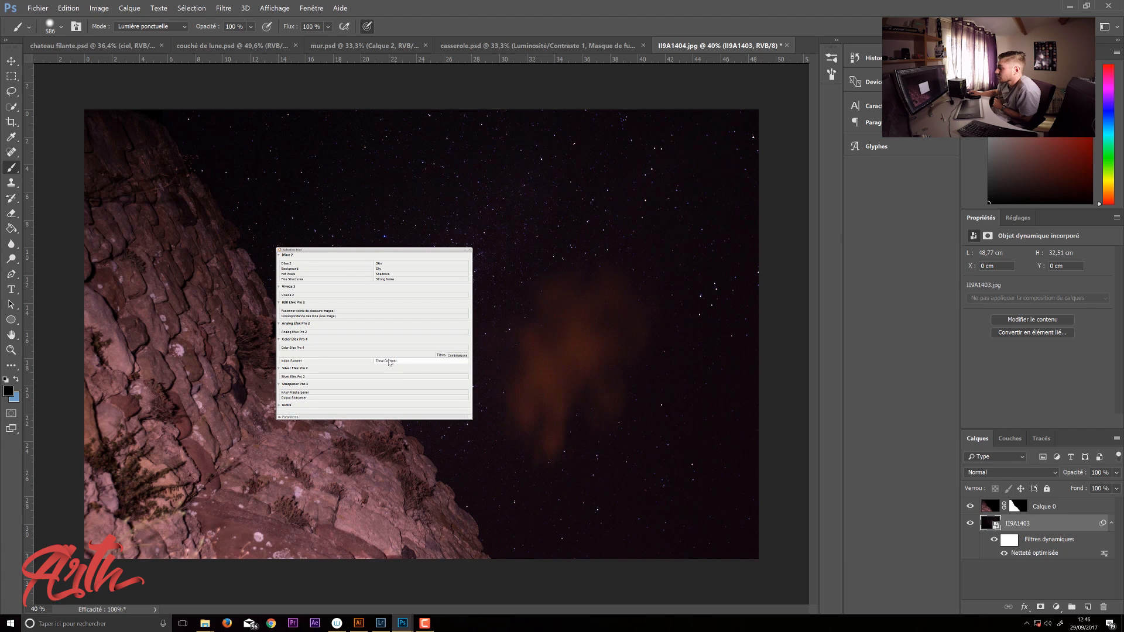
{"action": "left_click", "coordinate": [1059, 511]}
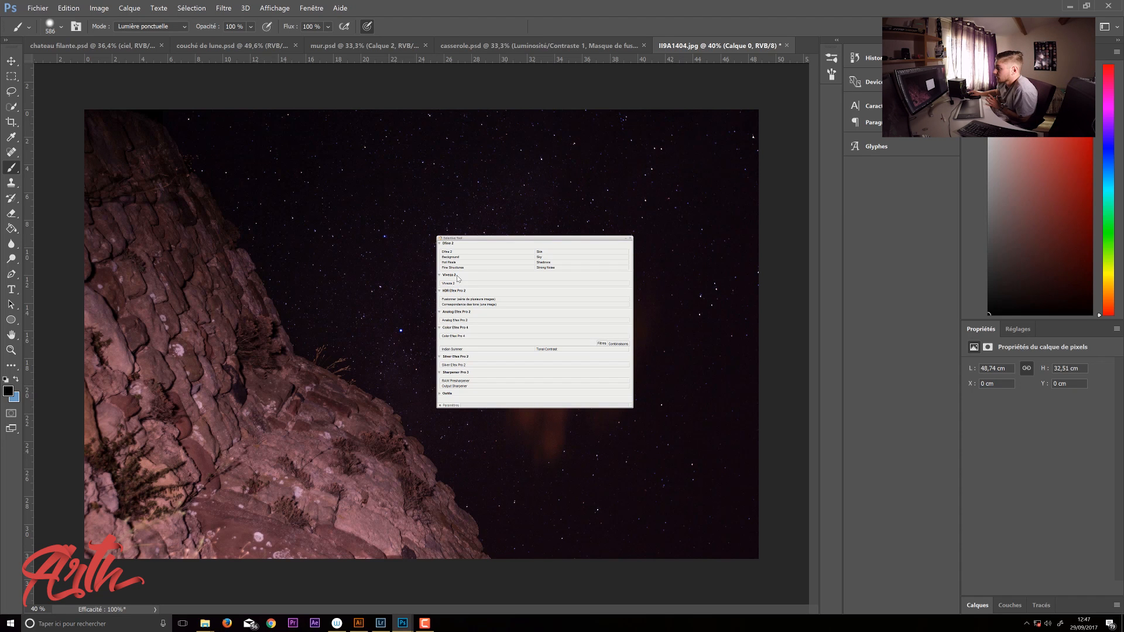
{"action": "left_click", "coordinate": [461, 365]}
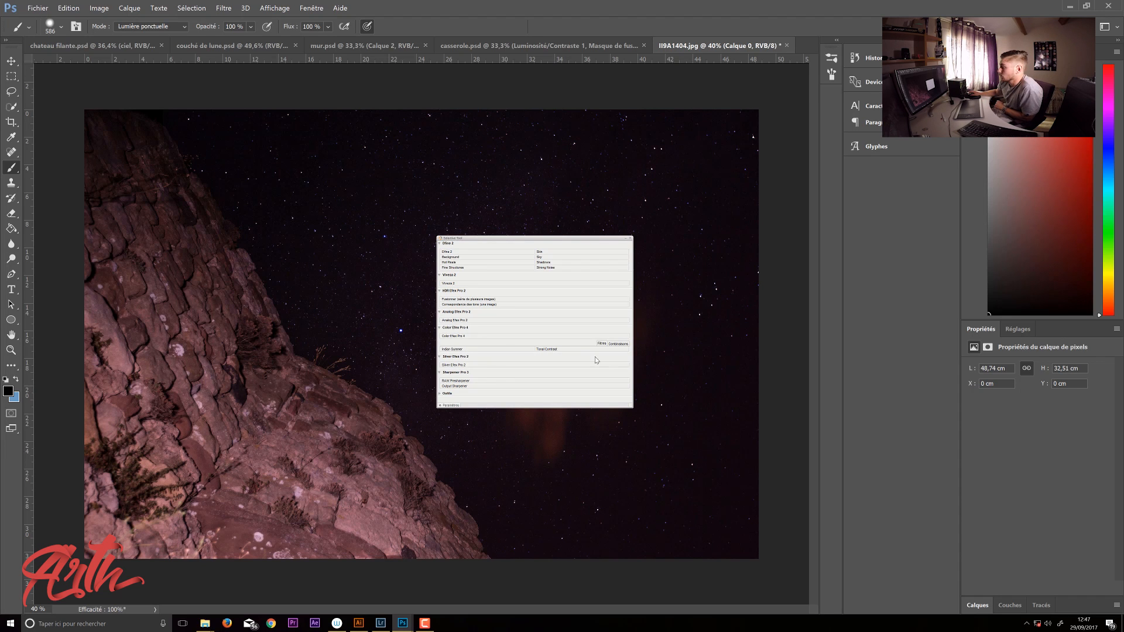
{"action": "left_click", "coordinate": [554, 349]}
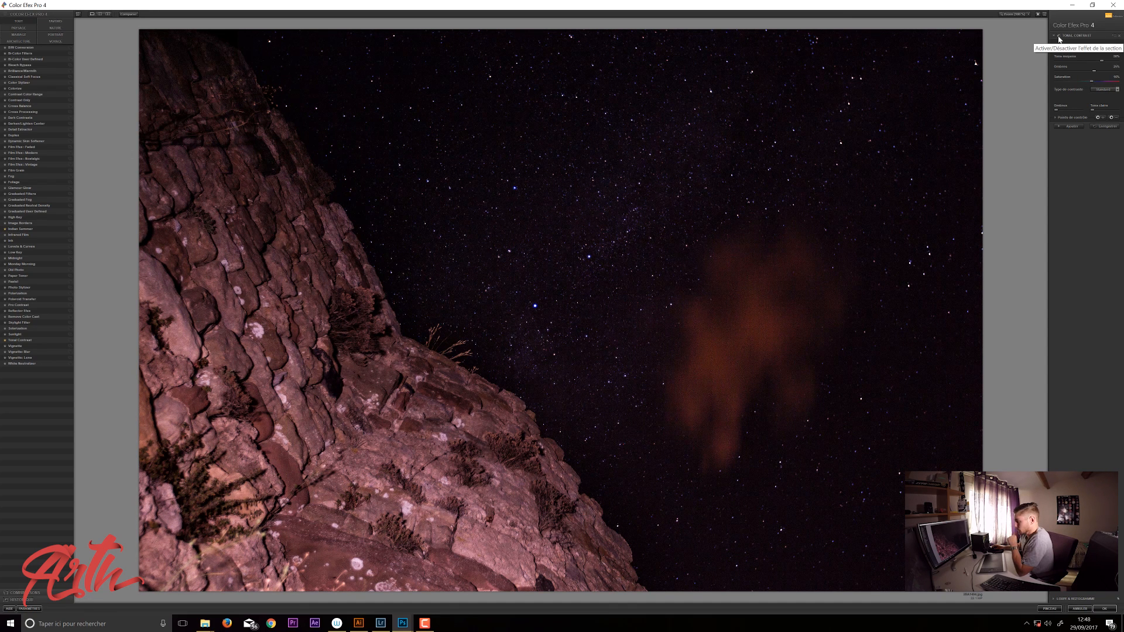
{"action": "left_click", "coordinate": [1041, 610]}
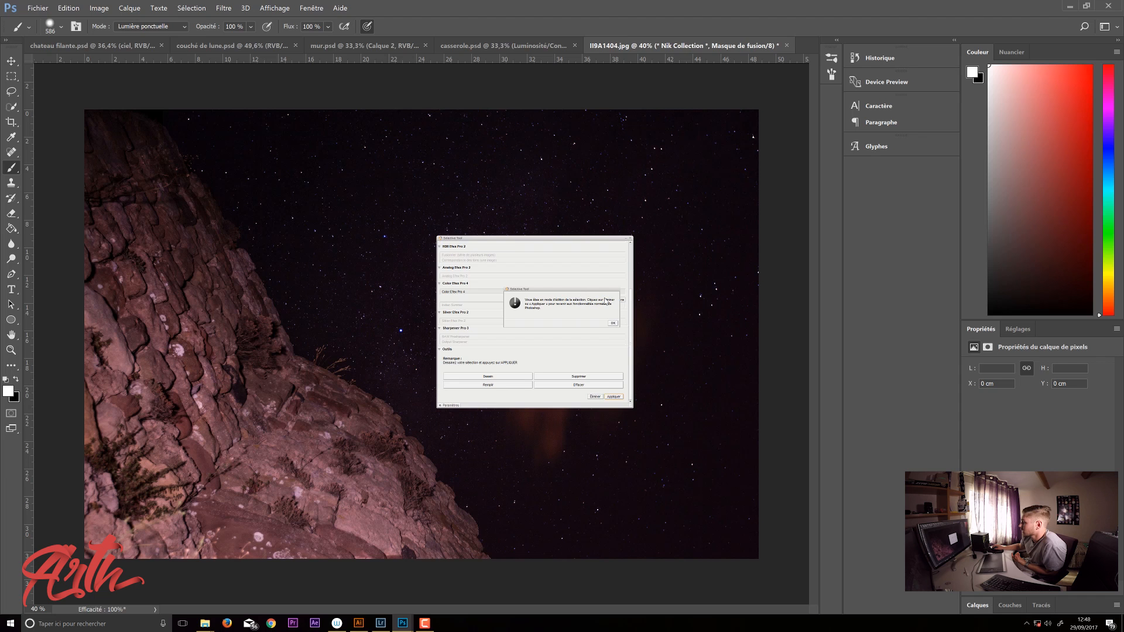
- Brush white over the whole rock on the Nik Collection layer's mask to reveal the Tonal Contrast effect there
{"action": "left_click", "coordinate": [615, 323]}
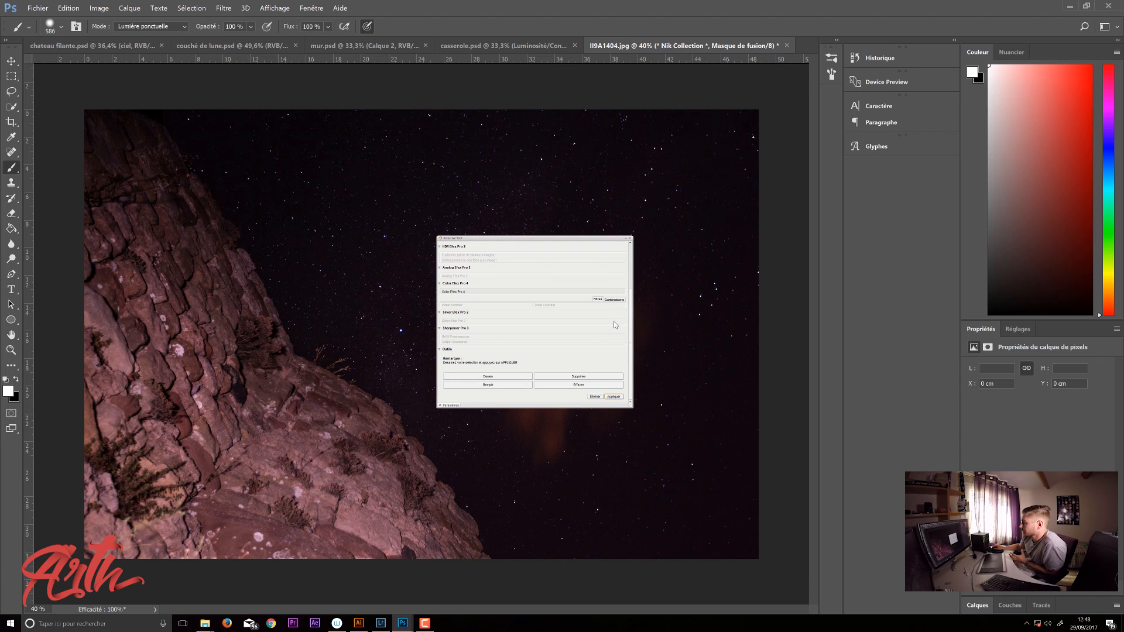
{"action": "left_click", "coordinate": [993, 613]}
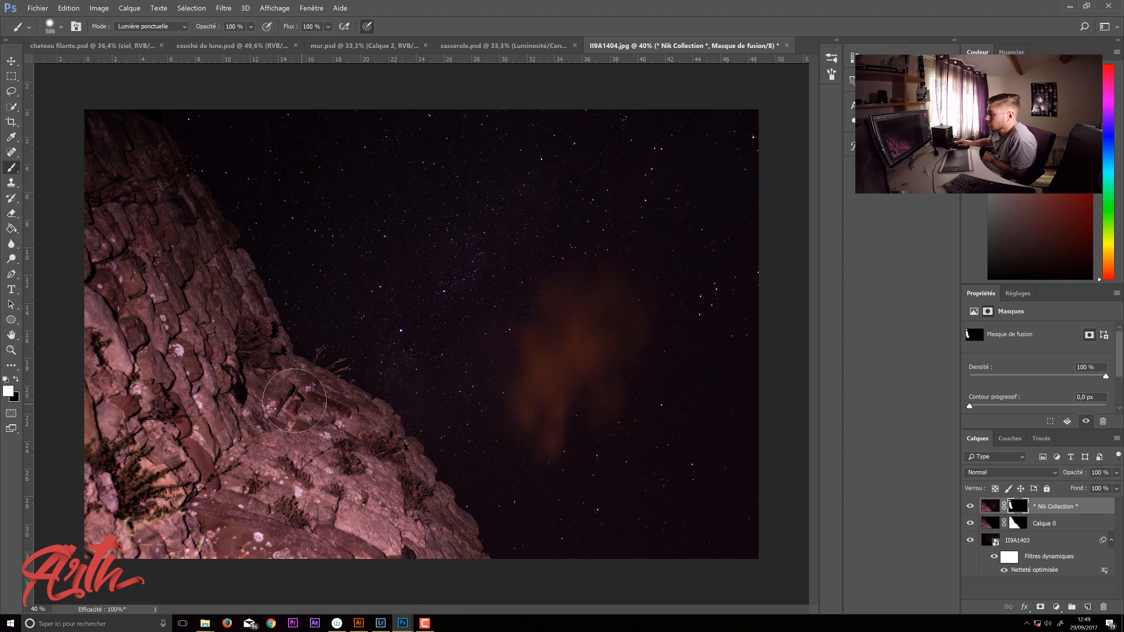
{"action": "mouse_move", "coordinate": [437, 538]}
{"action": "left_mouse_down"}
{"action": "mouse_move", "coordinate": [404, 453]}
{"action": "mouse_move", "coordinate": [219, 298]}
{"action": "mouse_move", "coordinate": [175, 186]}
{"action": "mouse_move", "coordinate": [86, 117]}
{"action": "left_mouse_up"}
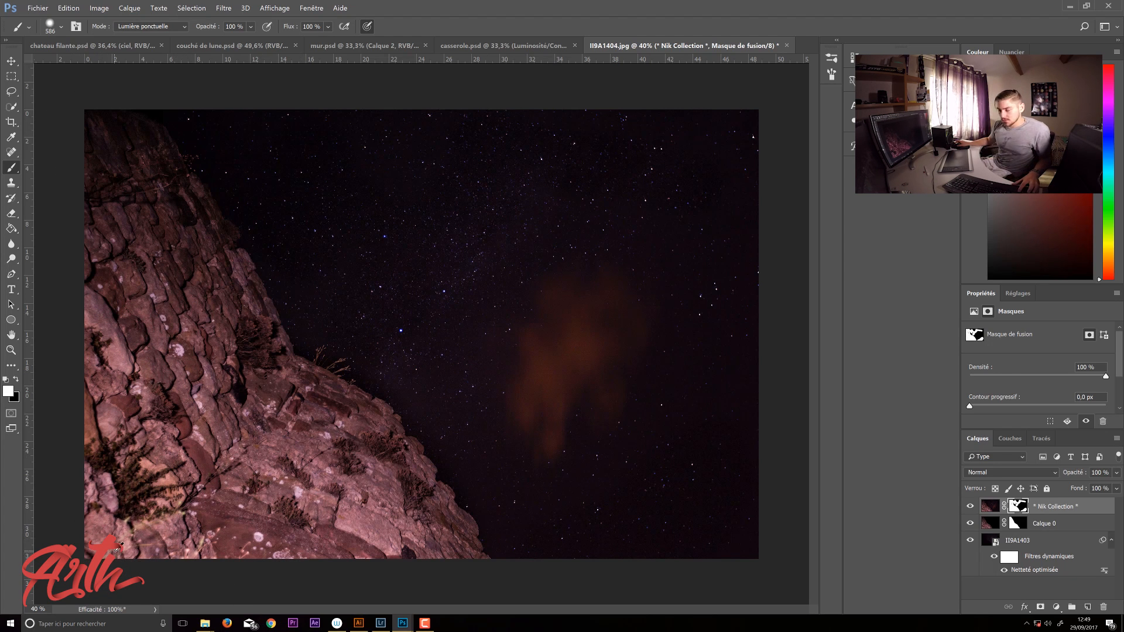
- Choose the Spot Healing Brush for the light blades of grass on the lower rock and stamp all layers into a new merged layer
{"action": "scroll", "coordinate": [108, 532], "scroll_direction": "up", "scroll_amount": 3}
{"action": "left_click_drag", "start_coordinate": [127, 532], "coordinate": [388, 311]}
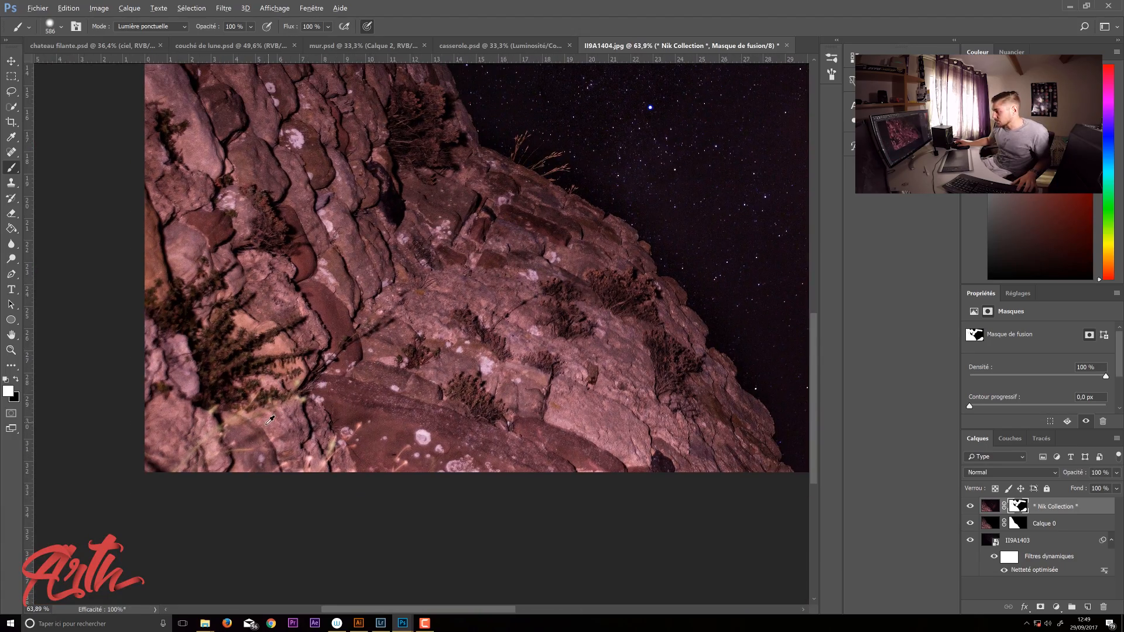
{"action": "scroll", "coordinate": [258, 426], "scroll_direction": "up", "scroll_amount": 4}
{"action": "left_click_drag", "start_coordinate": [241, 432], "coordinate": [368, 311]}
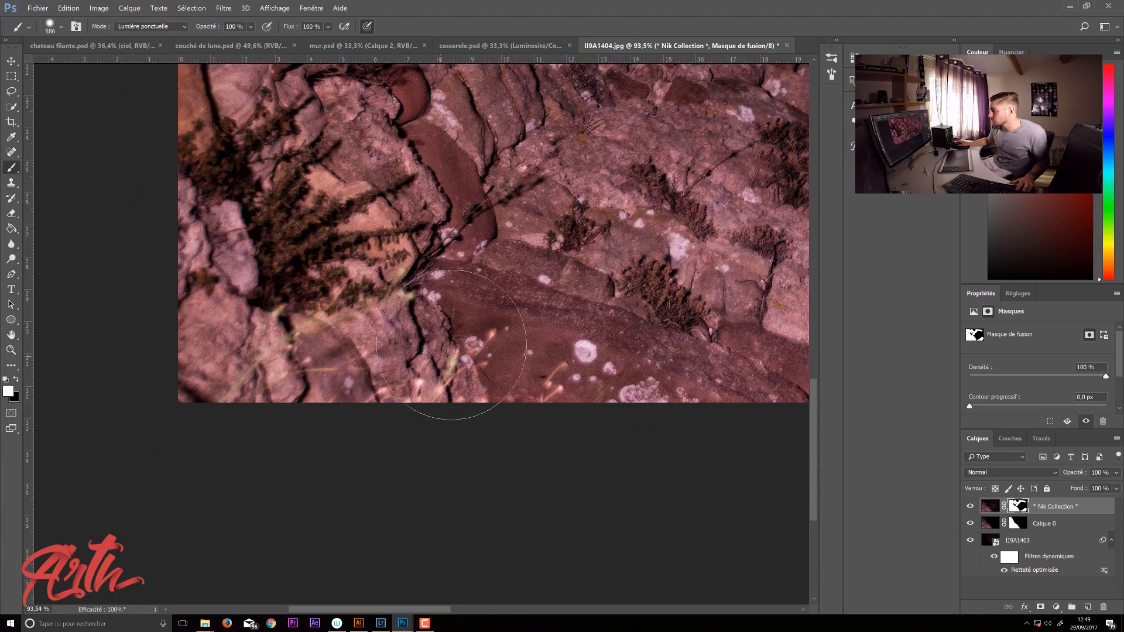
{"action": "left_click", "coordinate": [11, 151]}
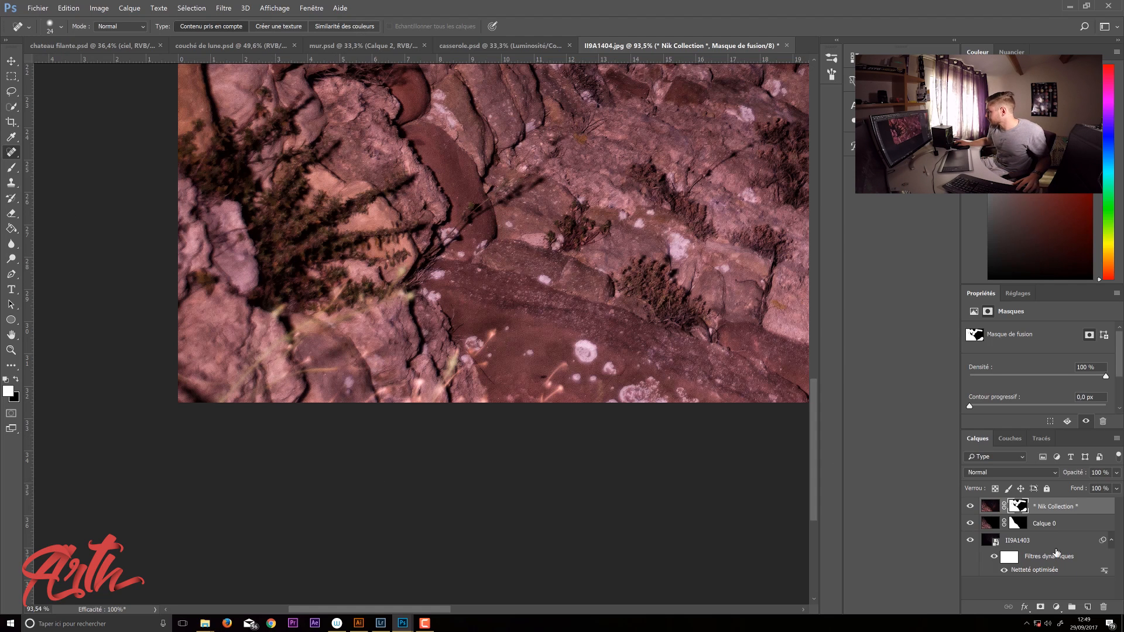
{"action": "left_click", "coordinate": [1020, 544], "text": "shift"}
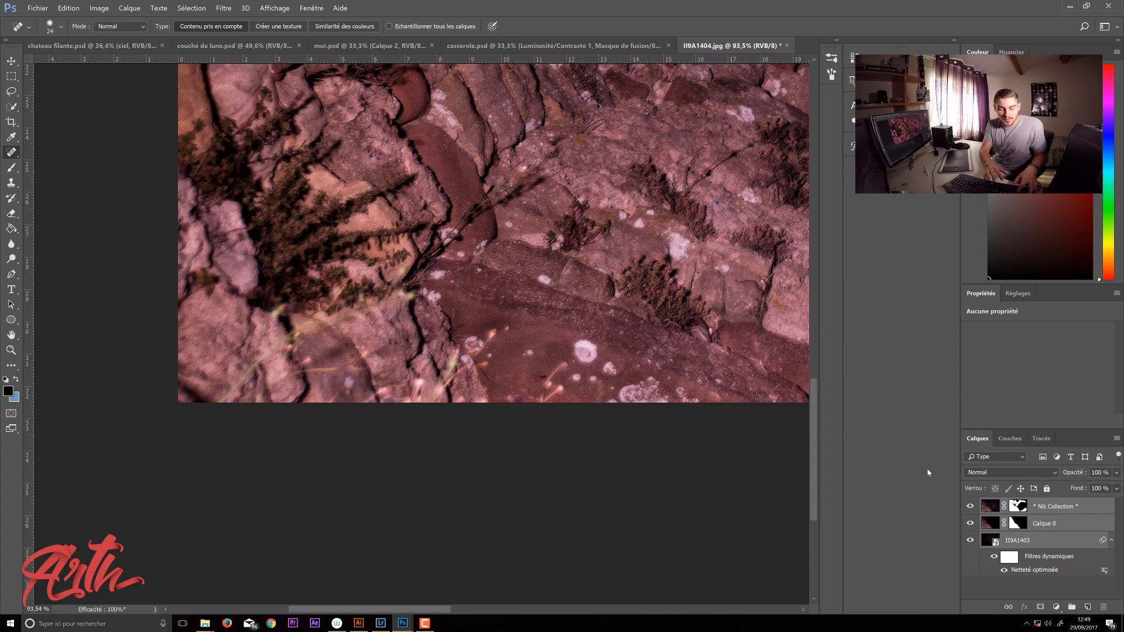
{"action": "key", "text": "ctrl+shift+alt+e"}
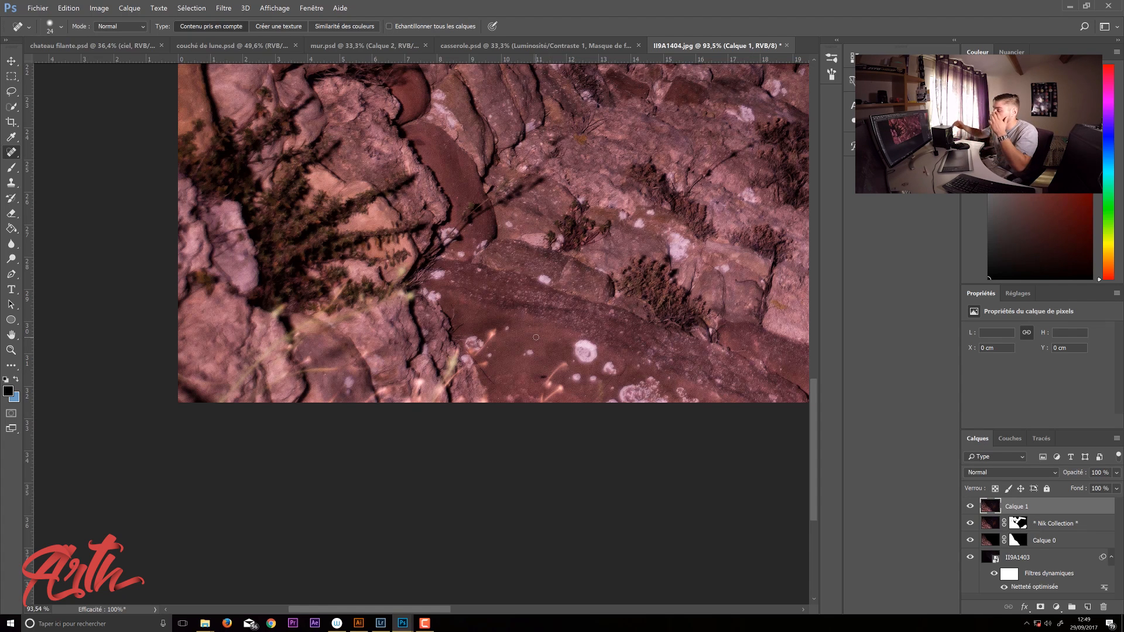
{"action": "scroll", "coordinate": [725, 123], "scroll_direction": "down", "scroll_amount": 6}
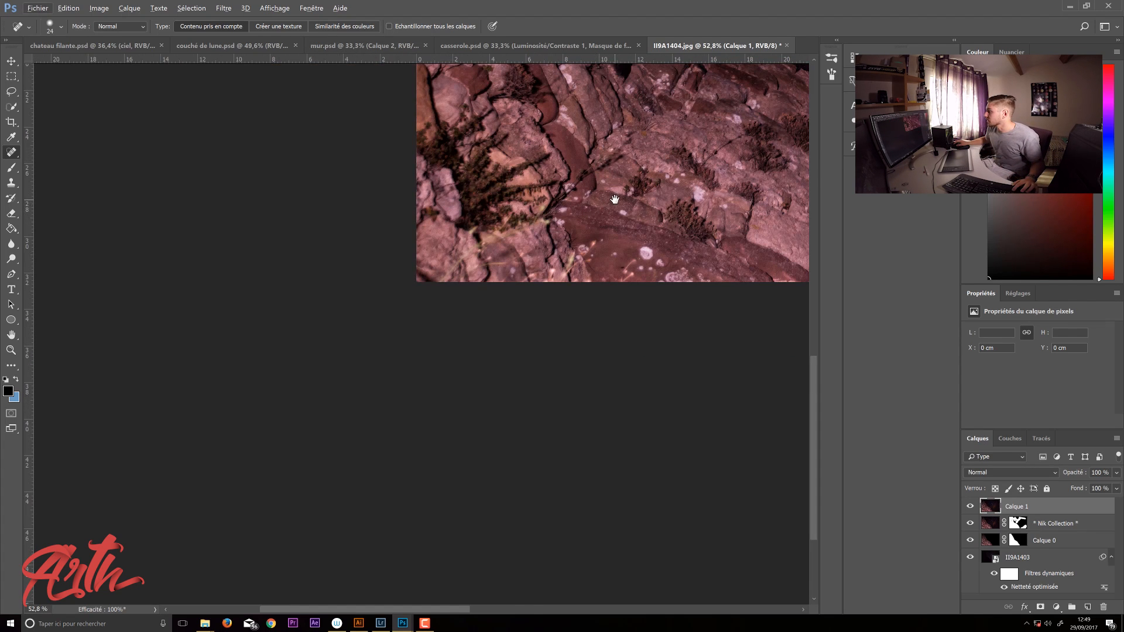
- Hide the Nik Collection, Calque 0 and II9A1403 layers, keeping only the merged layer Calque 1 visible, and toggle Calque 1 to check it
{"action": "left_click_drag", "start_coordinate": [614, 199], "coordinate": [381, 353]}
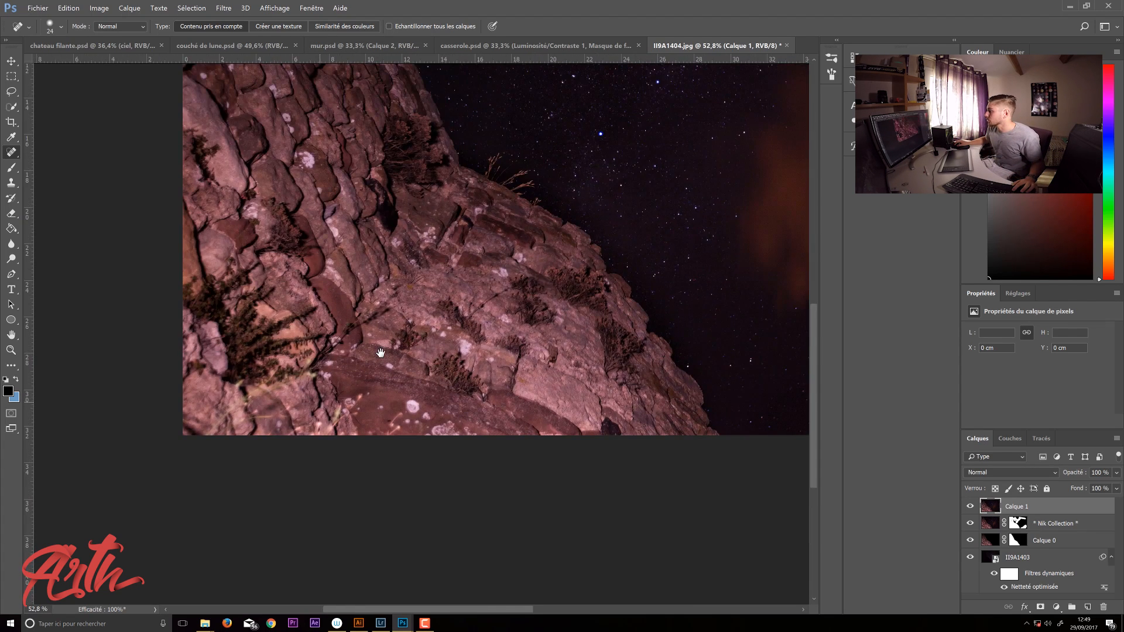
{"action": "left_click_drag", "start_coordinate": [971, 524], "coordinate": [970, 562]}
{"action": "scroll", "coordinate": [530, 332], "scroll_direction": "down", "scroll_amount": 6}
{"action": "left_click", "coordinate": [972, 510]}
{"action": "left_click", "coordinate": [972, 510]}
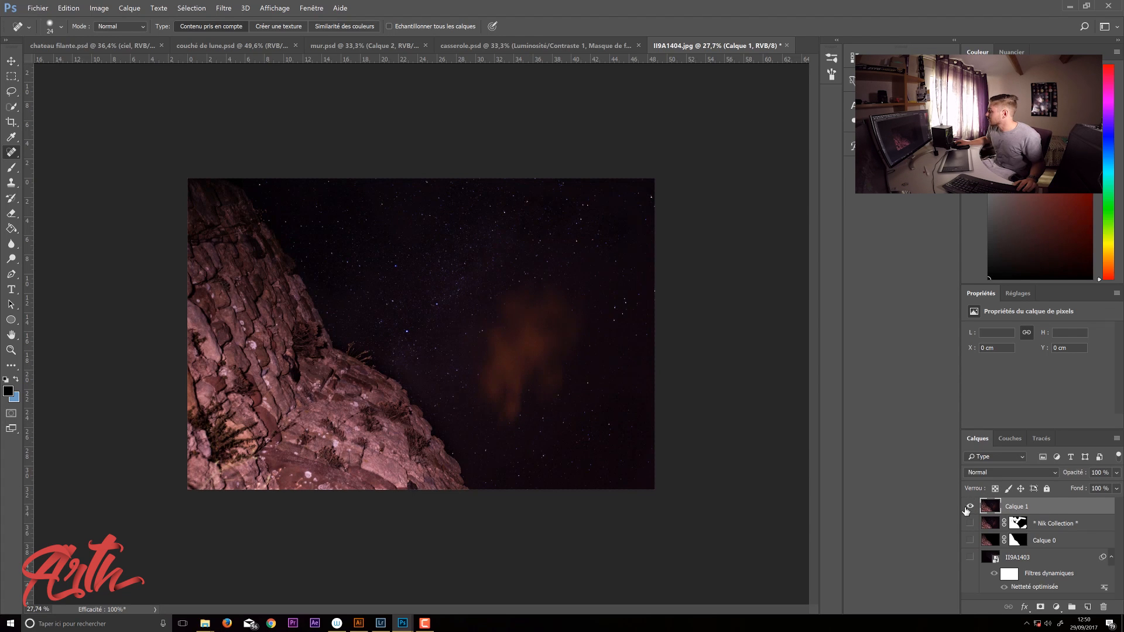
{"action": "left_click", "coordinate": [970, 510]}
{"action": "left_click", "coordinate": [971, 509]}
{"action": "scroll", "coordinate": [285, 438], "scroll_direction": "down", "scroll_amount": 1}
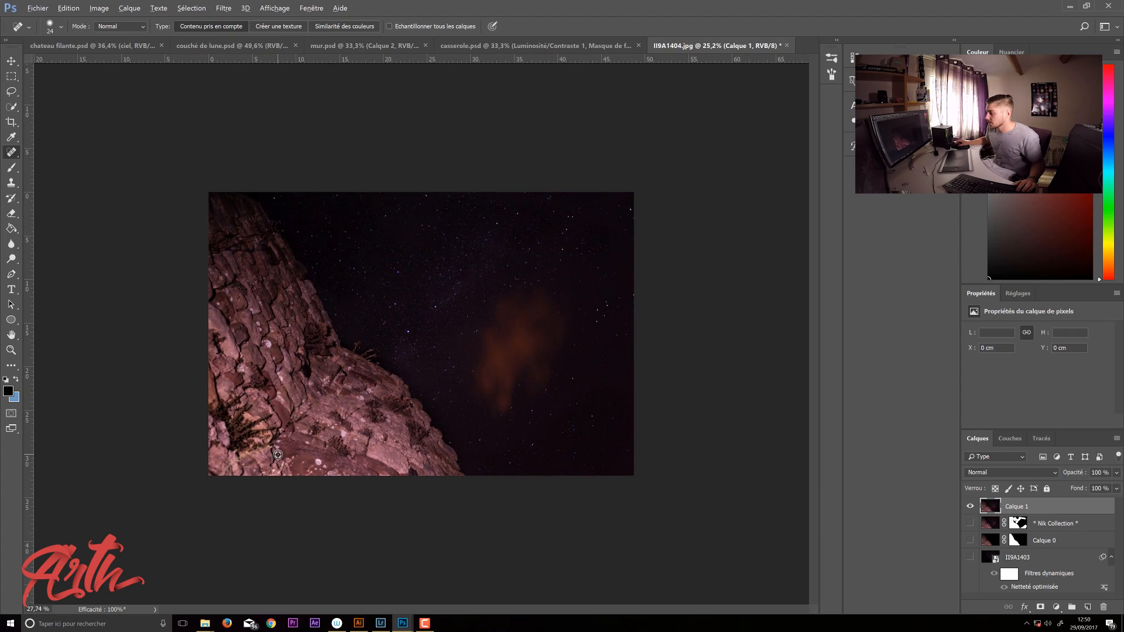
- Paint out the light blades of grass on the lower rock of Calque 1 with the Spot Healing Brush at size 88
{"action": "scroll", "coordinate": [274, 458], "scroll_direction": "up", "scroll_amount": 10}
{"action": "scroll", "coordinate": [270, 464], "scroll_direction": "up", "scroll_amount": 5}
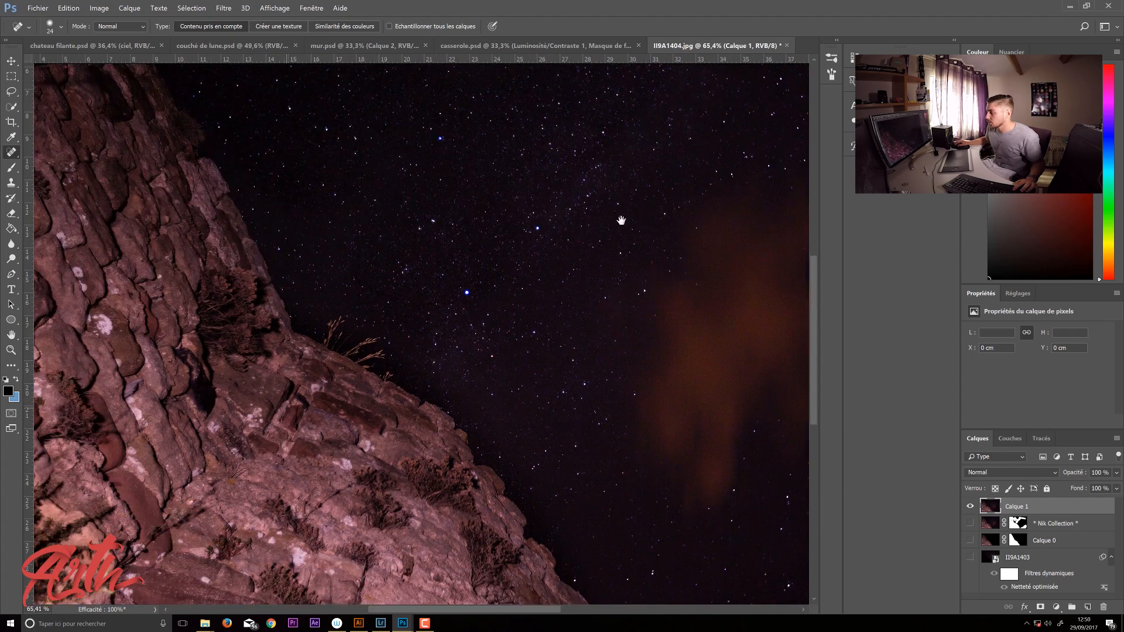
{"action": "scroll", "coordinate": [419, 444], "scroll_direction": "up", "scroll_amount": 4}
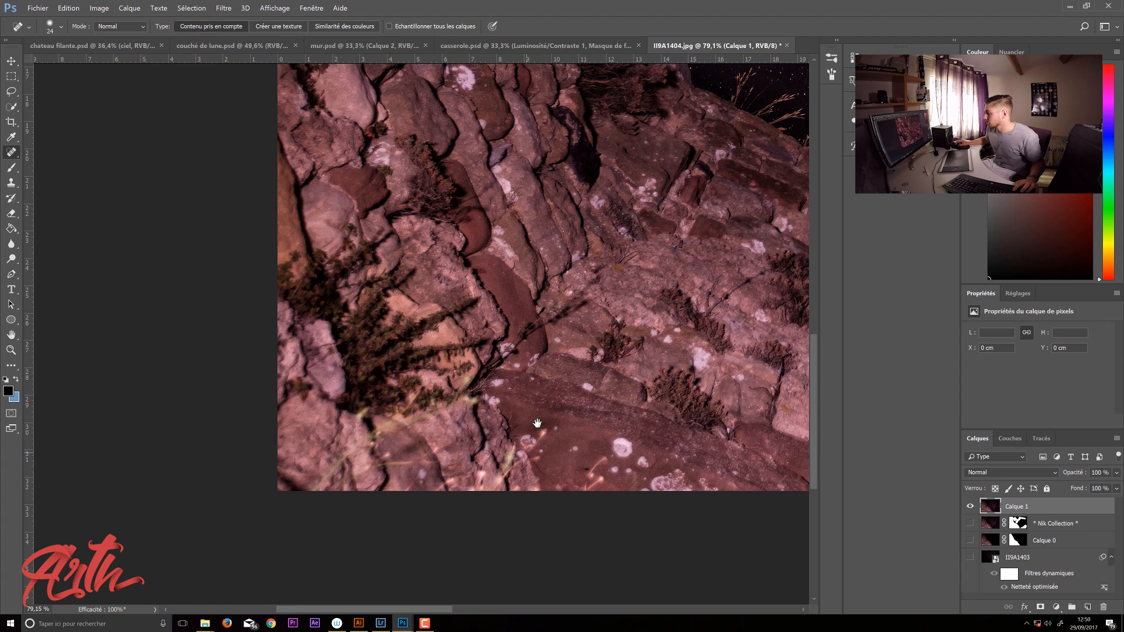
{"action": "left_click_drag", "start_coordinate": [538, 424], "coordinate": [548, 313]}
{"action": "scroll", "coordinate": [527, 330], "scroll_direction": "up", "scroll_amount": 2}
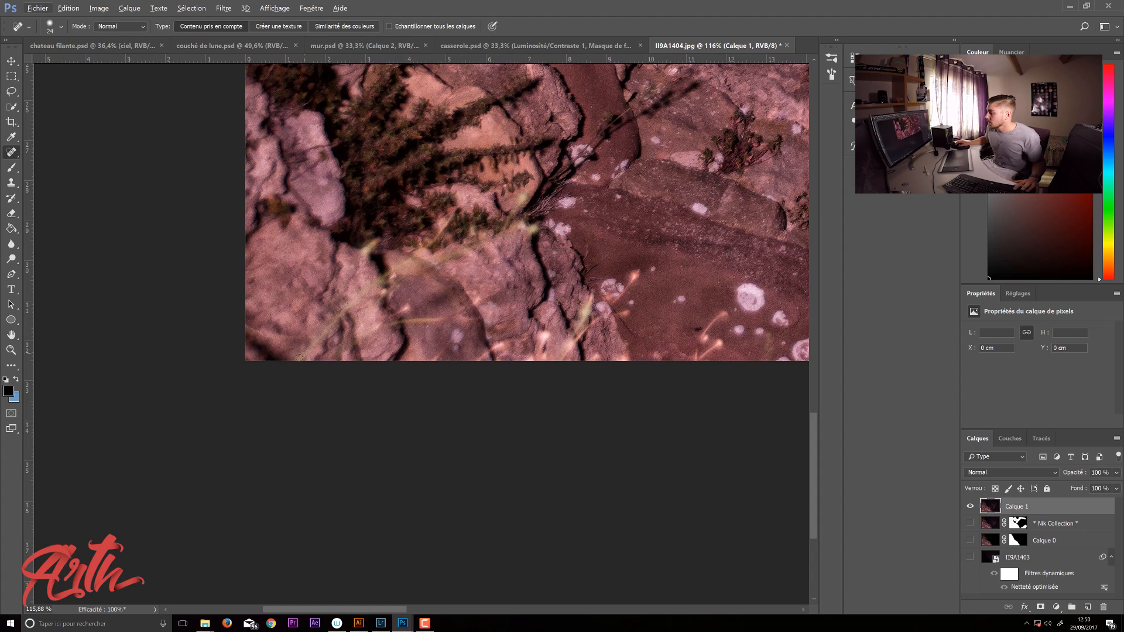
{"action": "mouse_move", "coordinate": [309, 360]}
{"action": "left_mouse_down"}
{"action": "mouse_move", "coordinate": [341, 367]}
{"action": "mouse_move", "coordinate": [328, 339]}
{"action": "mouse_move", "coordinate": [375, 299]}
{"action": "mouse_move", "coordinate": [342, 351]}
{"action": "mouse_move", "coordinate": [433, 315]}
{"action": "mouse_move", "coordinate": [462, 317]}
{"action": "left_mouse_up"}
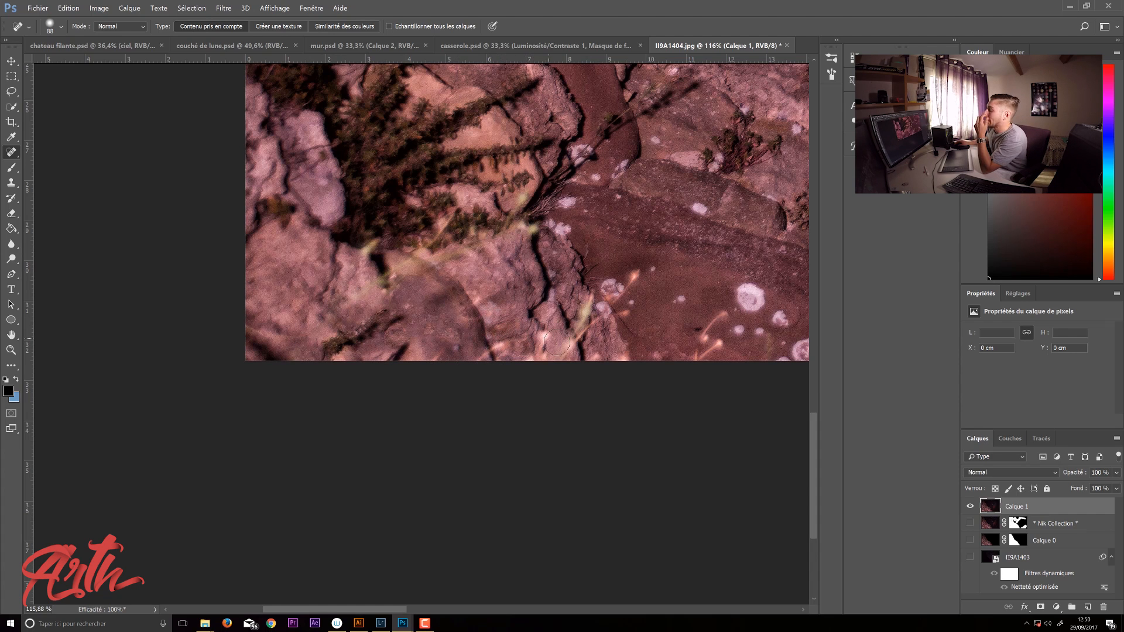
{"action": "mouse_move", "coordinate": [596, 298]}
{"action": "left_mouse_down"}
{"action": "mouse_move", "coordinate": [548, 363]}
{"action": "mouse_move", "coordinate": [595, 339]}
{"action": "mouse_move", "coordinate": [635, 278]}
{"action": "mouse_move", "coordinate": [598, 329]}
{"action": "mouse_move", "coordinate": [521, 368]}
{"action": "left_mouse_up"}
{"action": "mouse_move", "coordinate": [359, 294]}
{"action": "left_mouse_down"}
{"action": "mouse_move", "coordinate": [409, 266]}
{"action": "mouse_move", "coordinate": [562, 231]}
{"action": "mouse_move", "coordinate": [524, 188]}
{"action": "mouse_move", "coordinate": [433, 251]}
{"action": "mouse_move", "coordinate": [351, 275]}
{"action": "mouse_move", "coordinate": [383, 240]}
{"action": "left_mouse_up"}
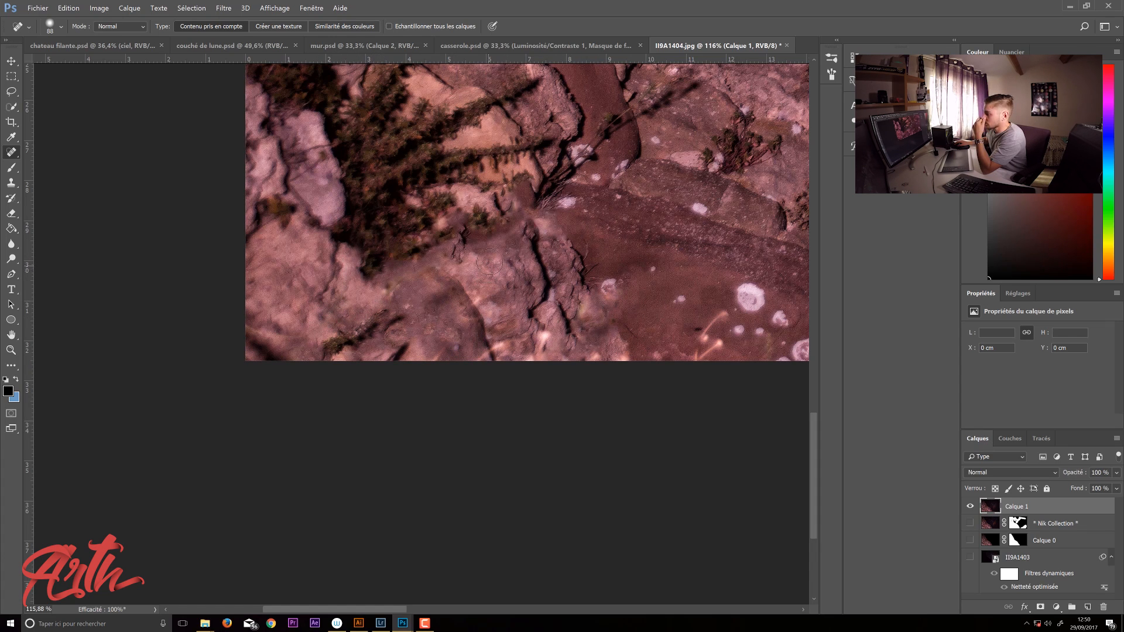
- Examine the retouched composite as a whole and the dry grass along the rock's edge against the starry sky
{"action": "scroll", "coordinate": [540, 262], "scroll_direction": "down", "scroll_amount": 3}
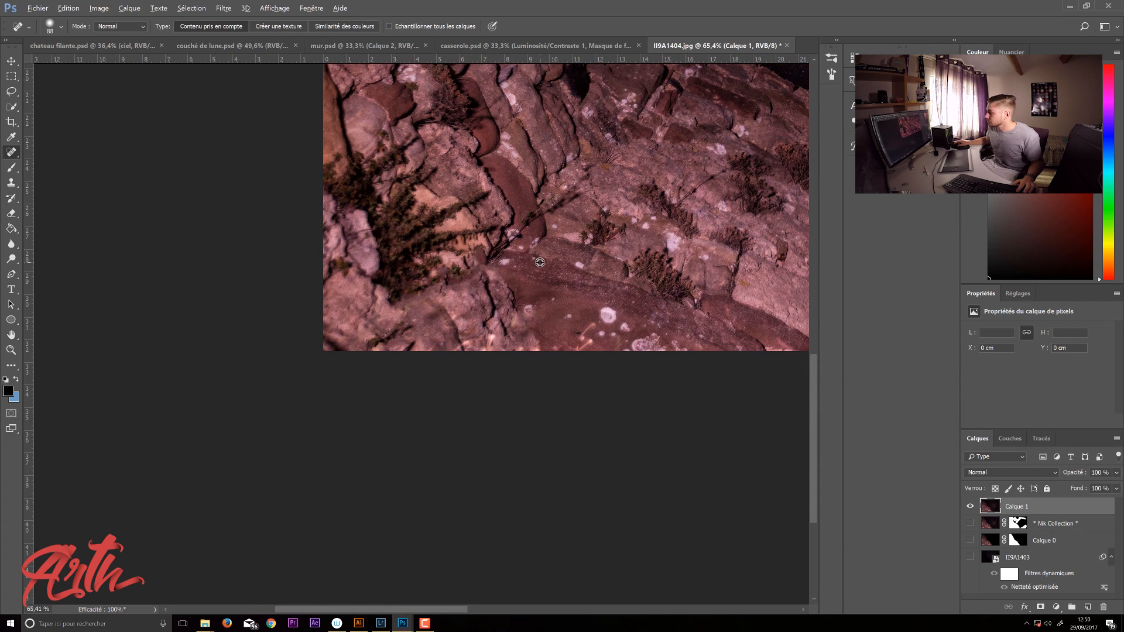
{"action": "scroll", "coordinate": [539, 263], "scroll_direction": "down", "scroll_amount": 2}
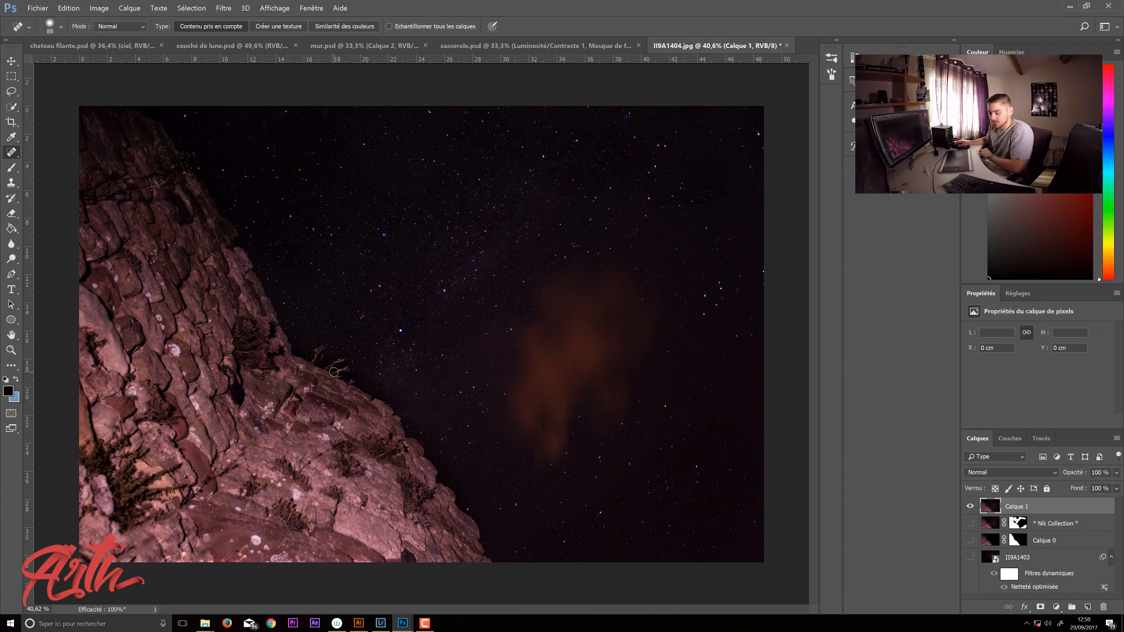
{"action": "scroll", "coordinate": [333, 372], "scroll_direction": "up", "scroll_amount": 4}
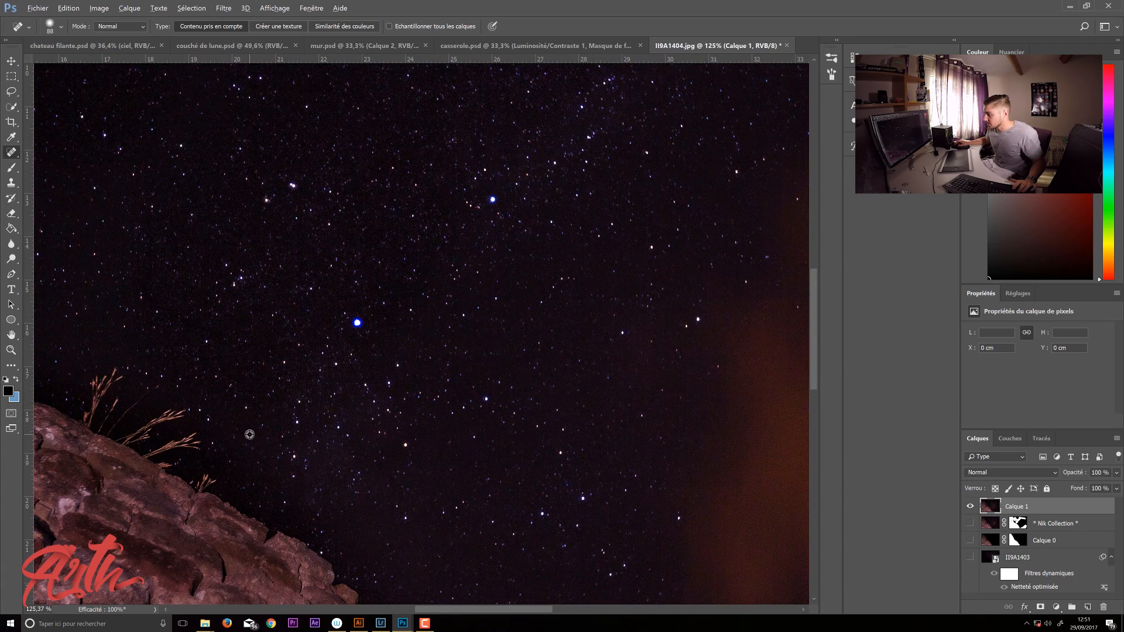
{"action": "scroll", "coordinate": [249, 434], "scroll_direction": "up", "scroll_amount": 3}
{"action": "left_click_drag", "start_coordinate": [227, 437], "coordinate": [629, 289]}
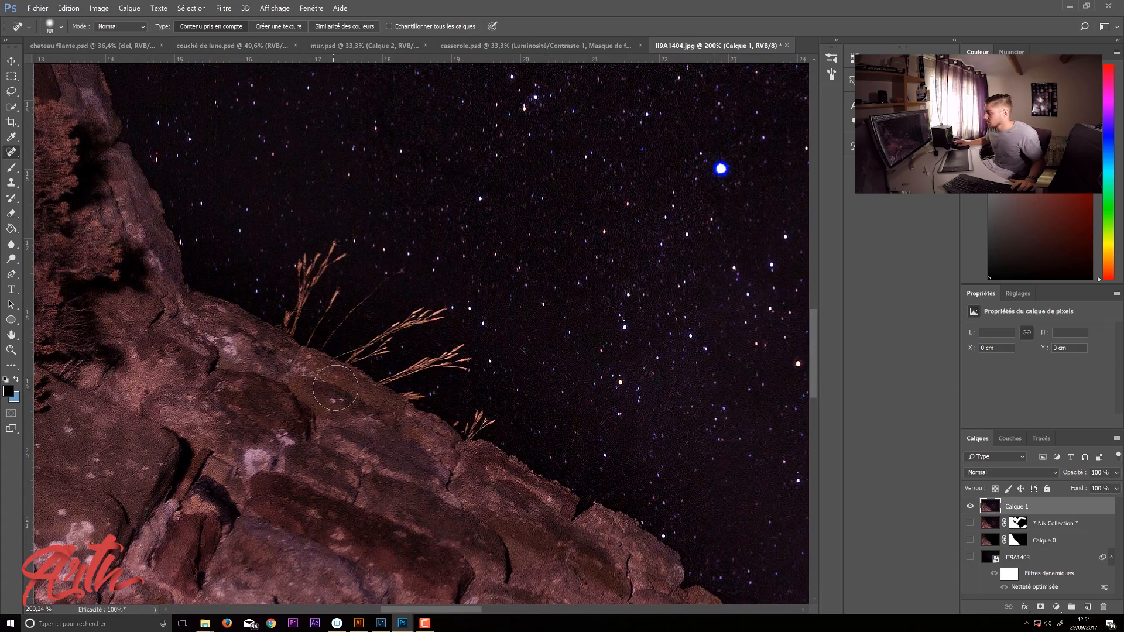
{"action": "scroll", "coordinate": [331, 390], "scroll_direction": "down", "scroll_amount": 3}
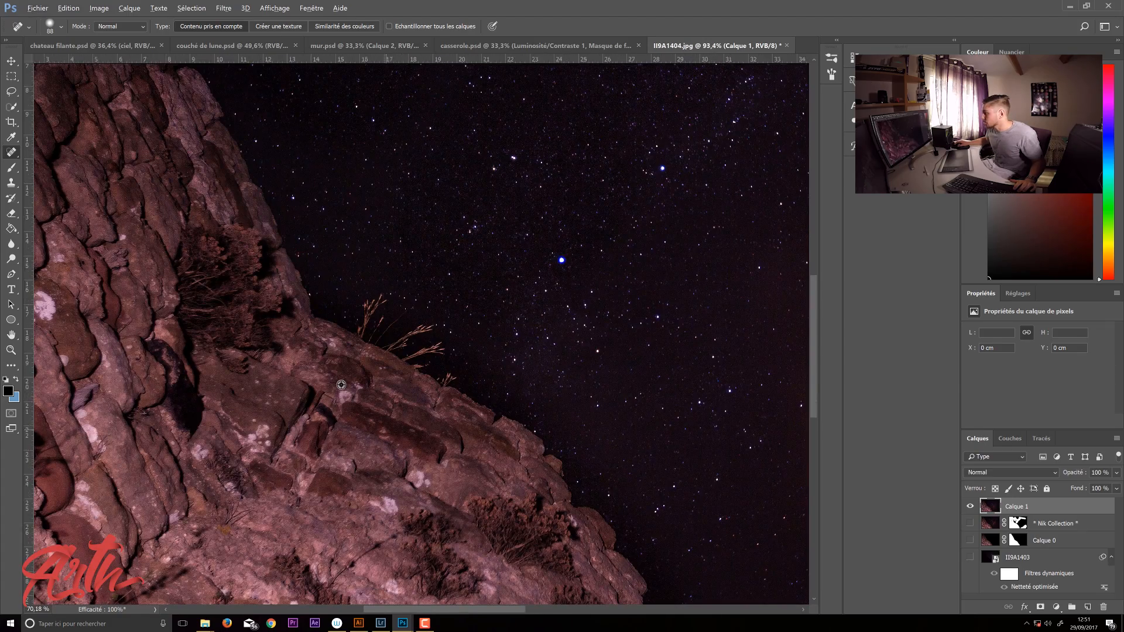
{"action": "scroll", "coordinate": [341, 384], "scroll_direction": "down", "scroll_amount": 4}
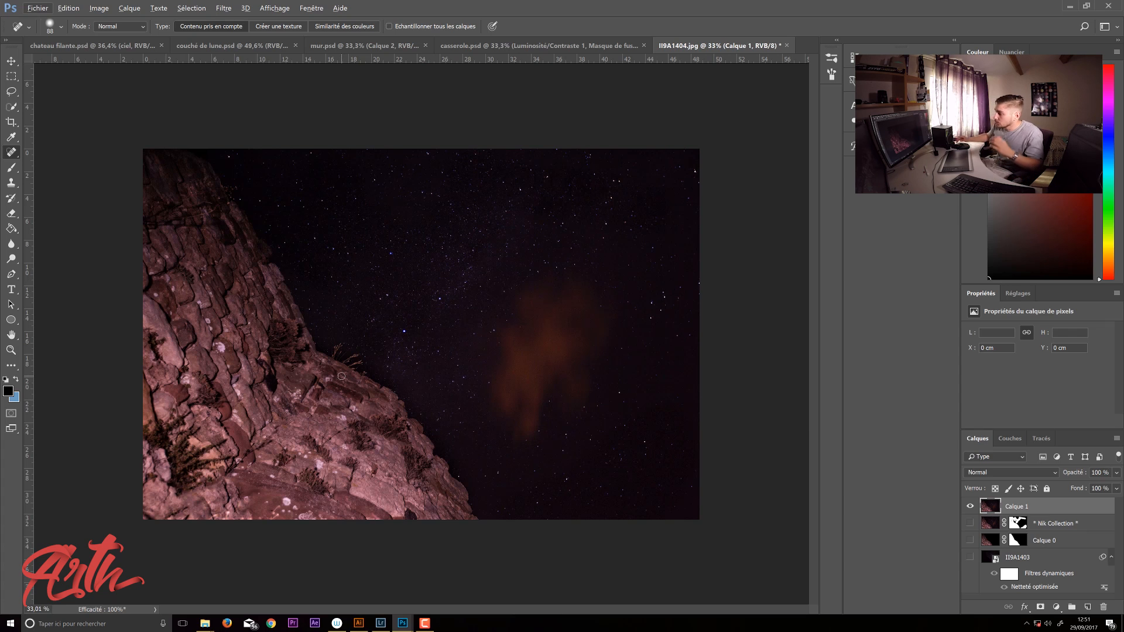